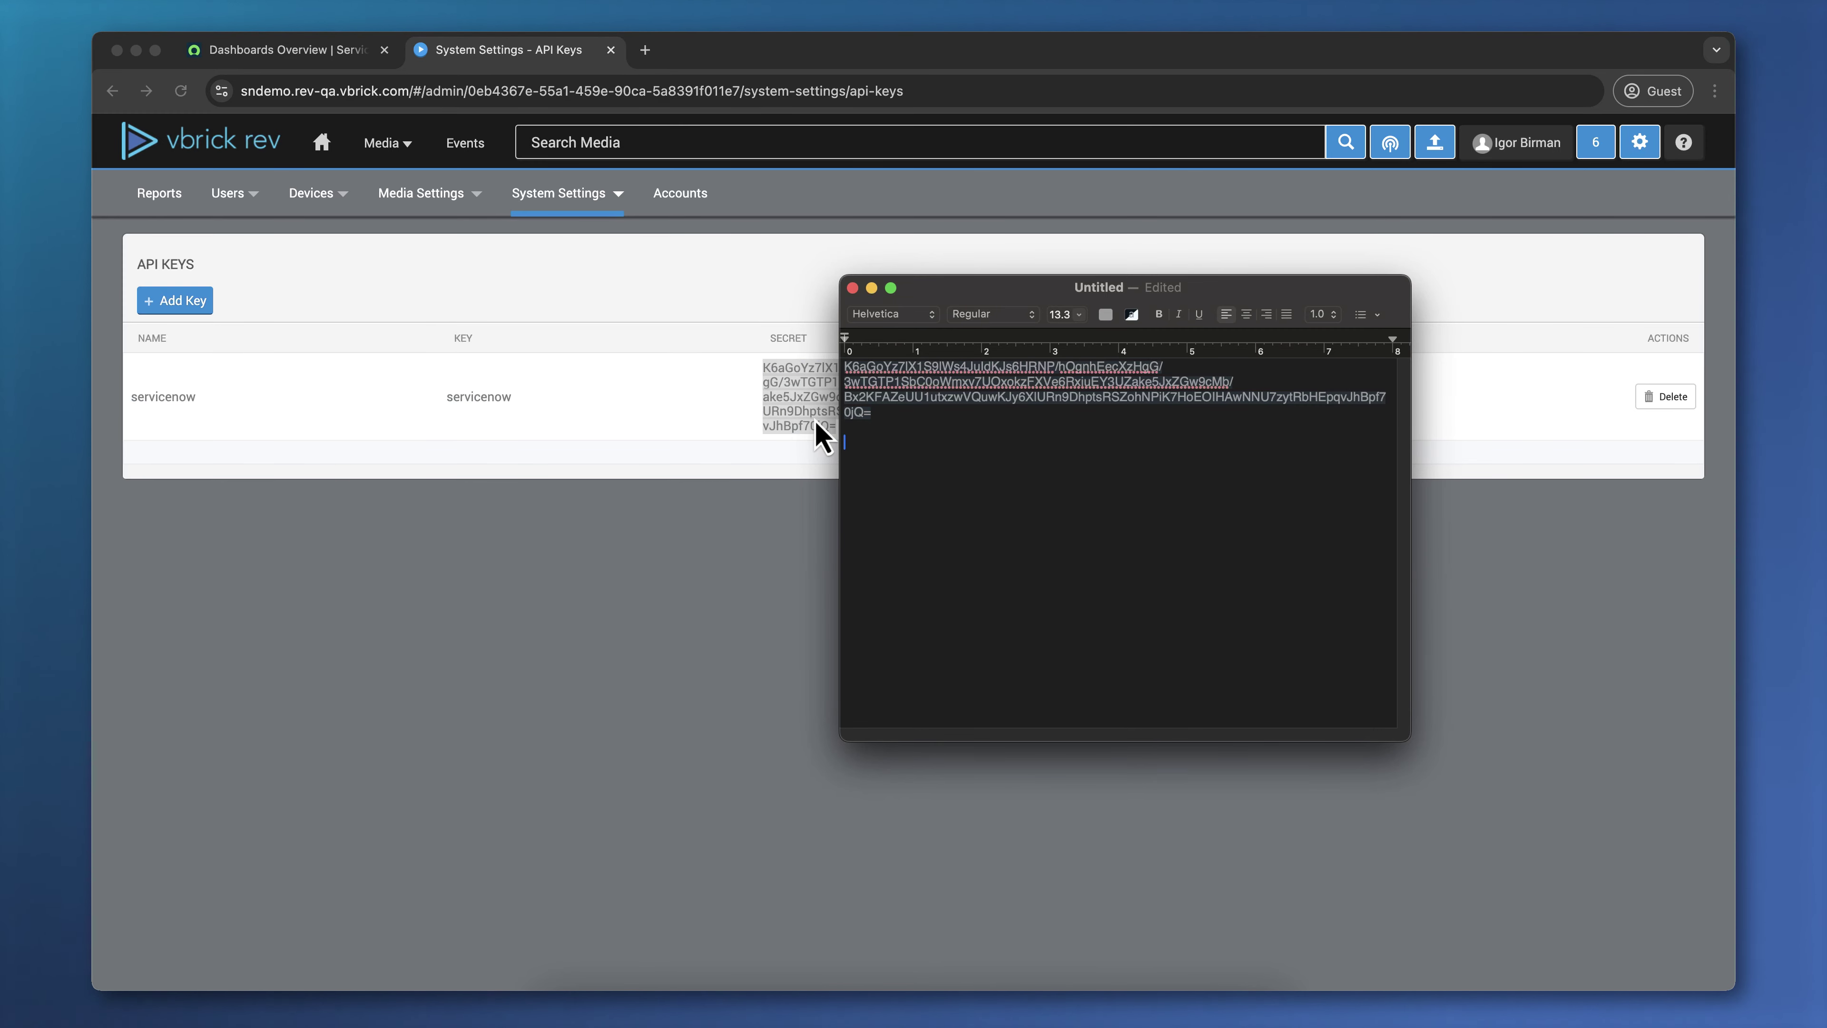
Step: Open the Vbrick Rev Accounts page and copy the account host name sndemo.rev-qa.vbrick.com into the untitled text note
left_click(687, 205)
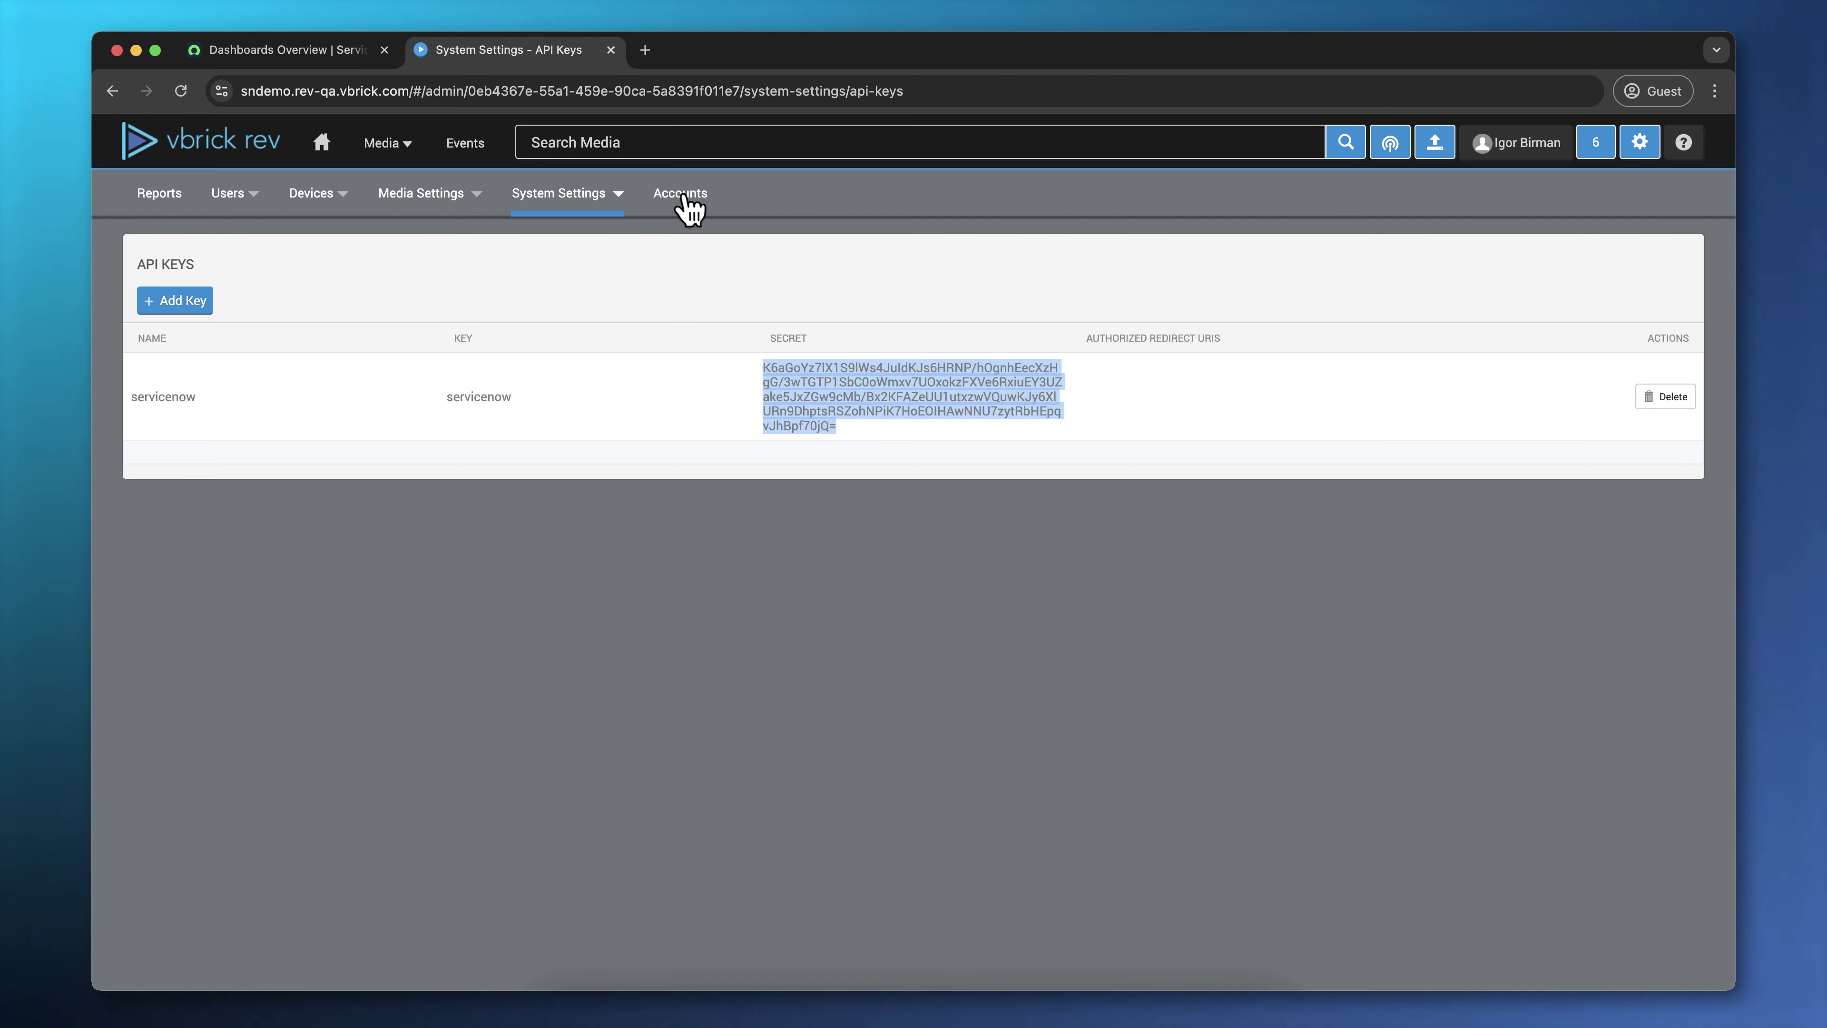
left_click(687, 205)
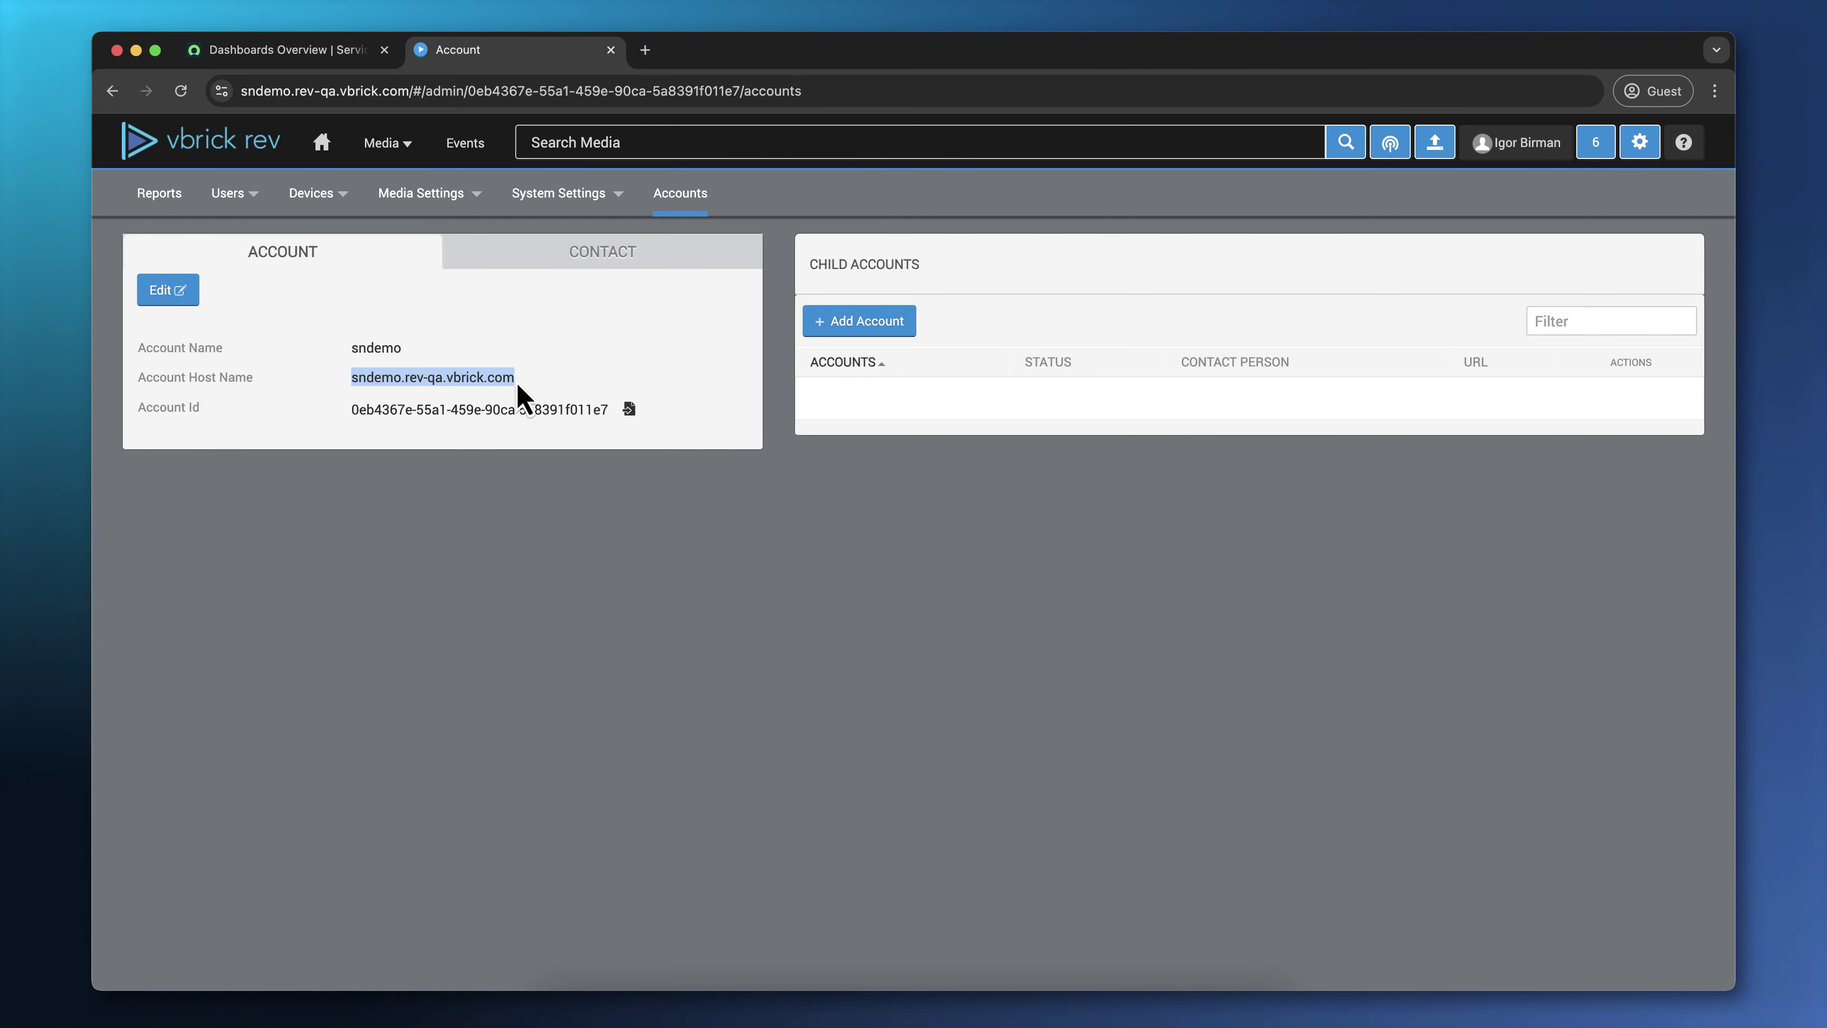
key("super+Tab")
type("sndemo.rev-qa.vbrick.com")
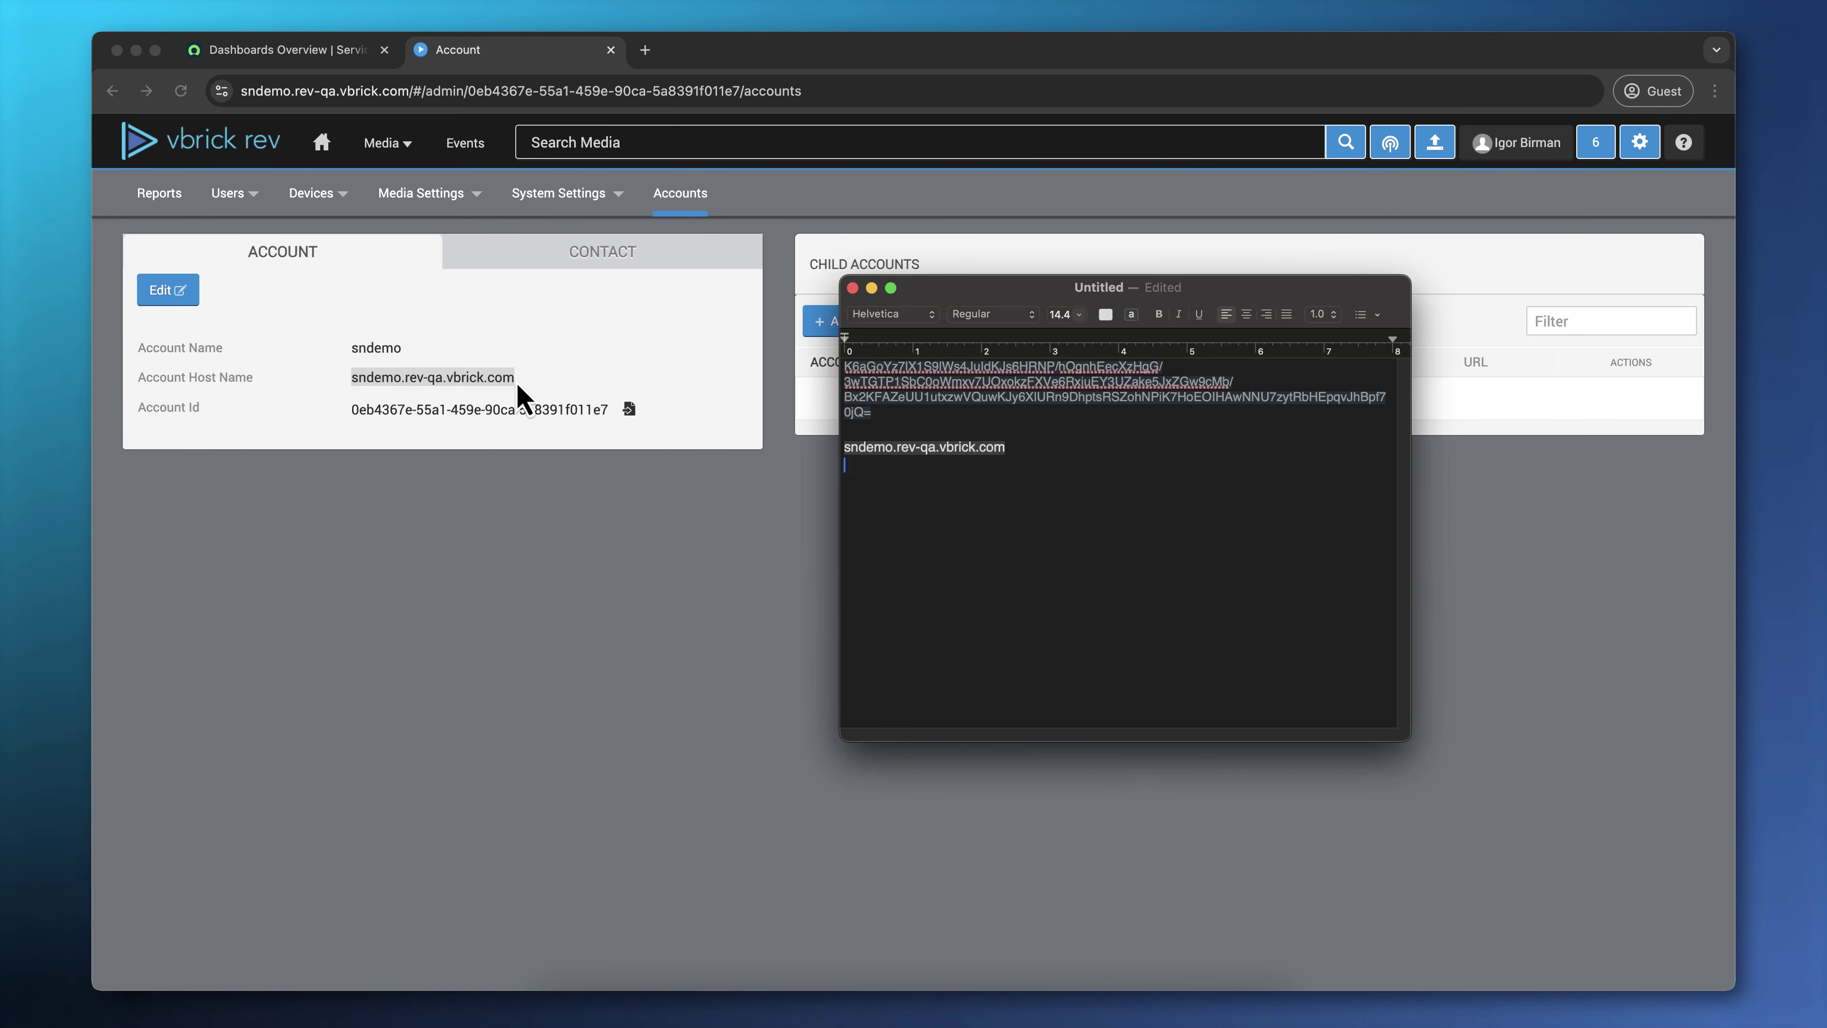
Step: Copy the Account Id from the Vbrick account details into the text note below the host name
key("super+Tab")
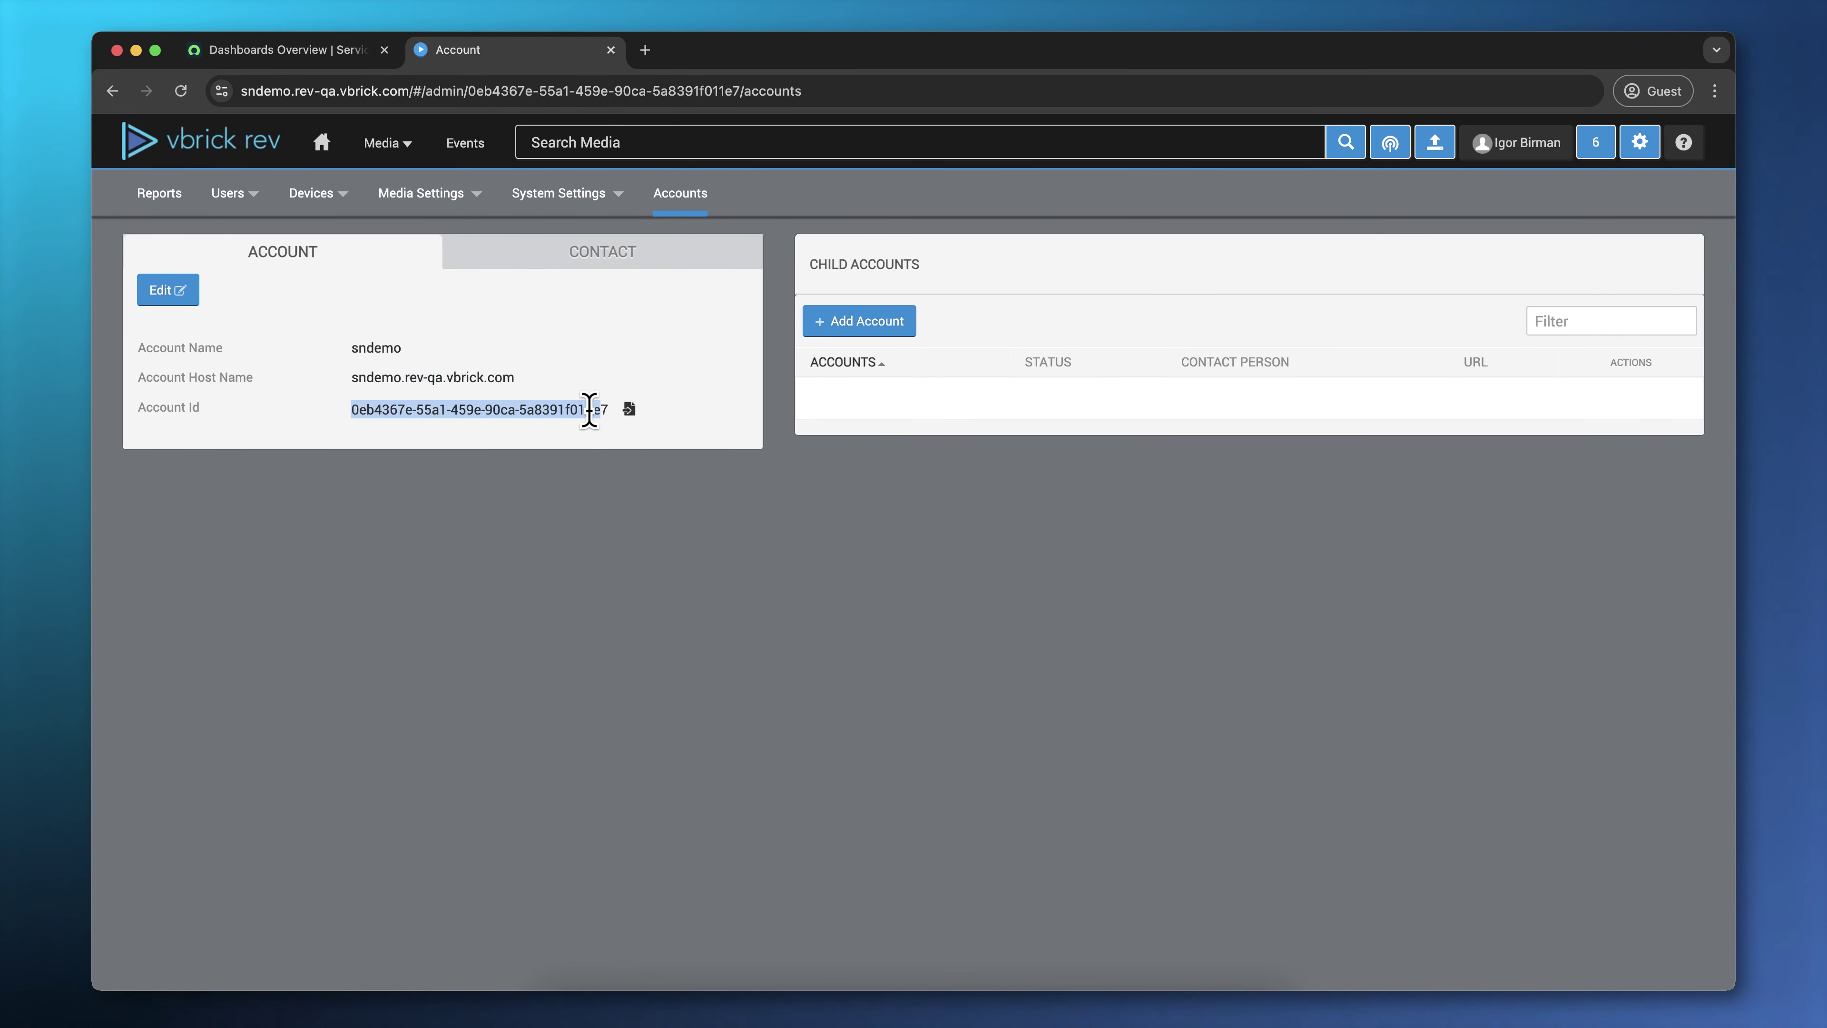
left_click_drag(588, 411, 612, 409)
key("super+Tab")
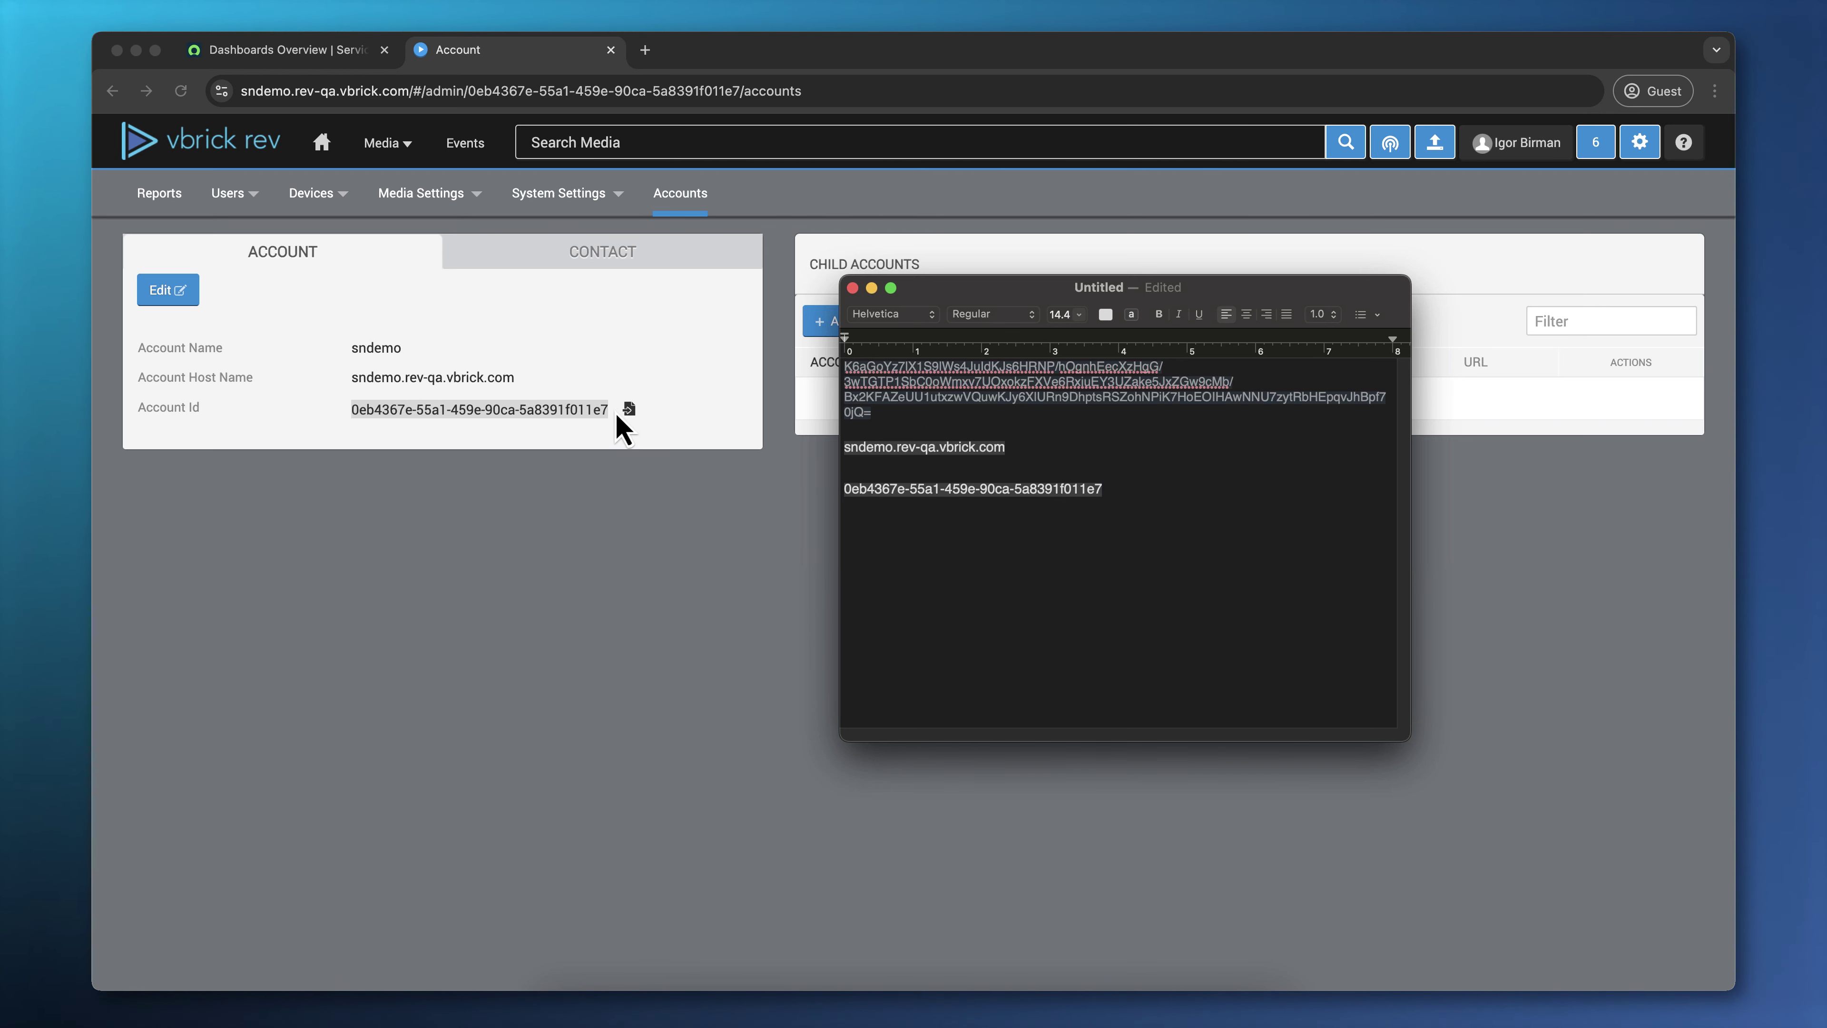
Step: Switch to ServiceNow and set the application scope to Vbrick Video
left_click(302, 54)
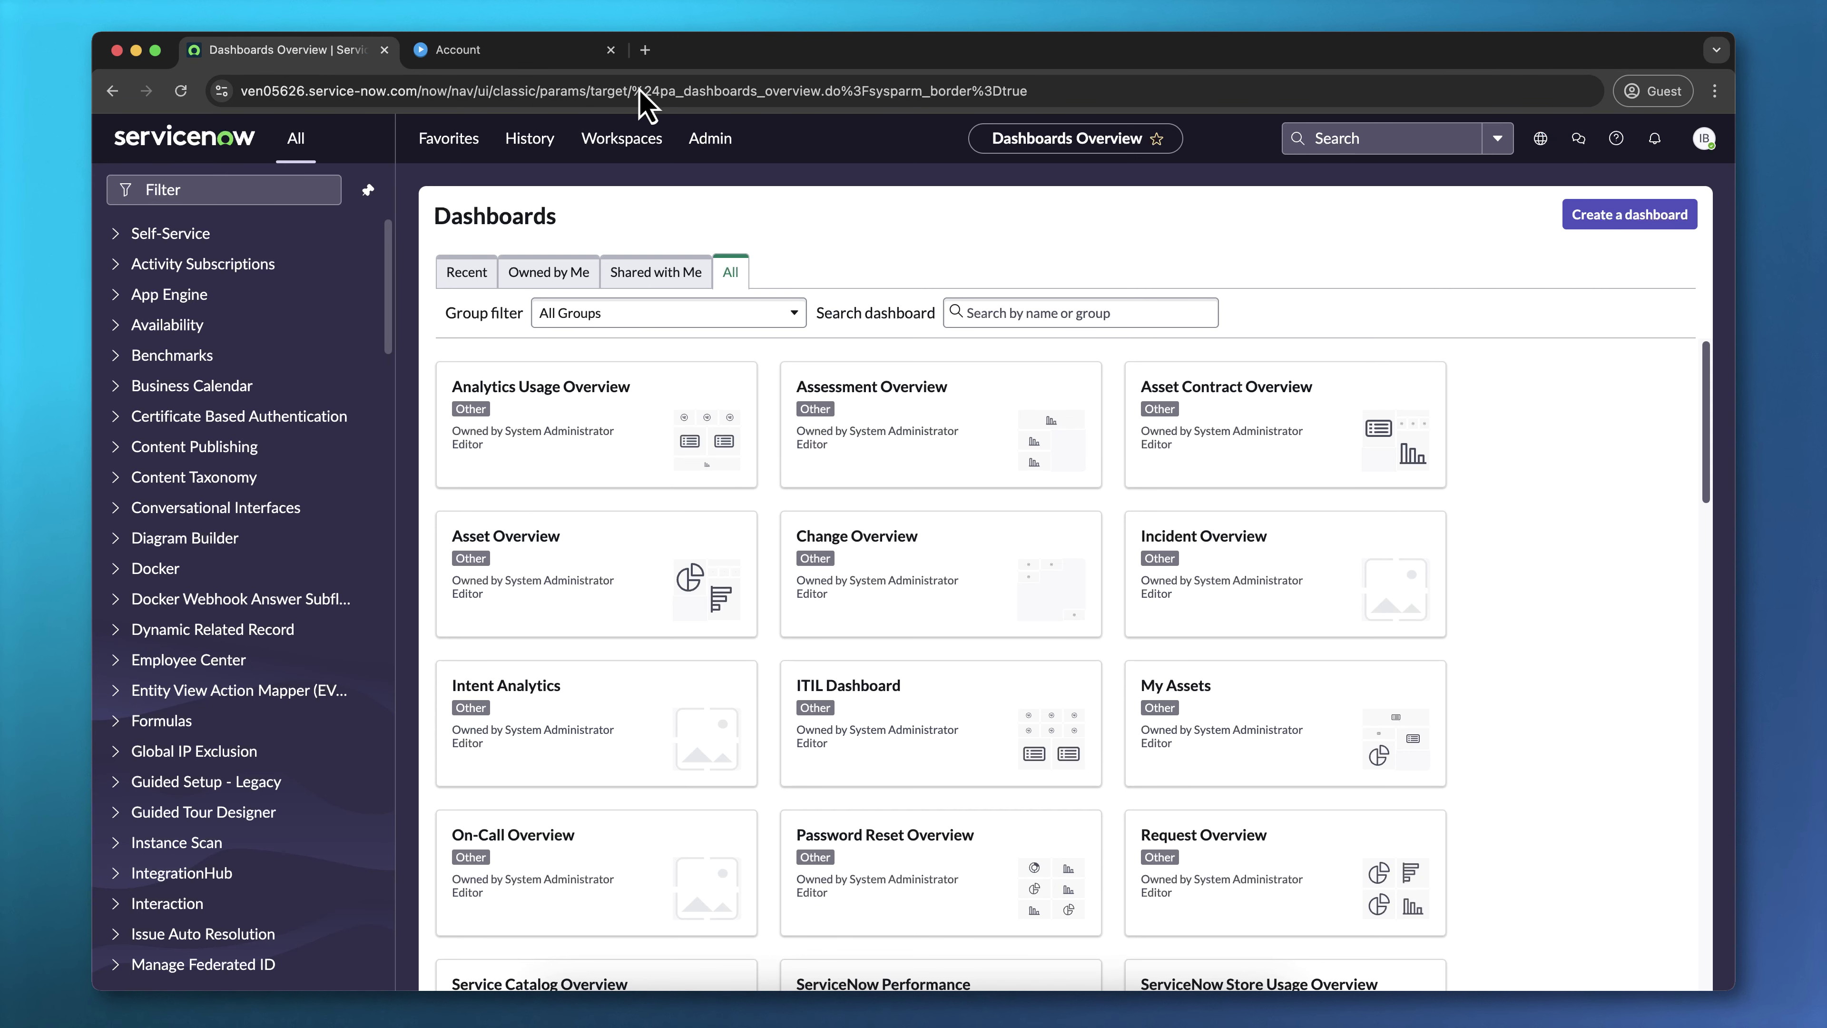
left_click(1539, 139)
left_click(1548, 188)
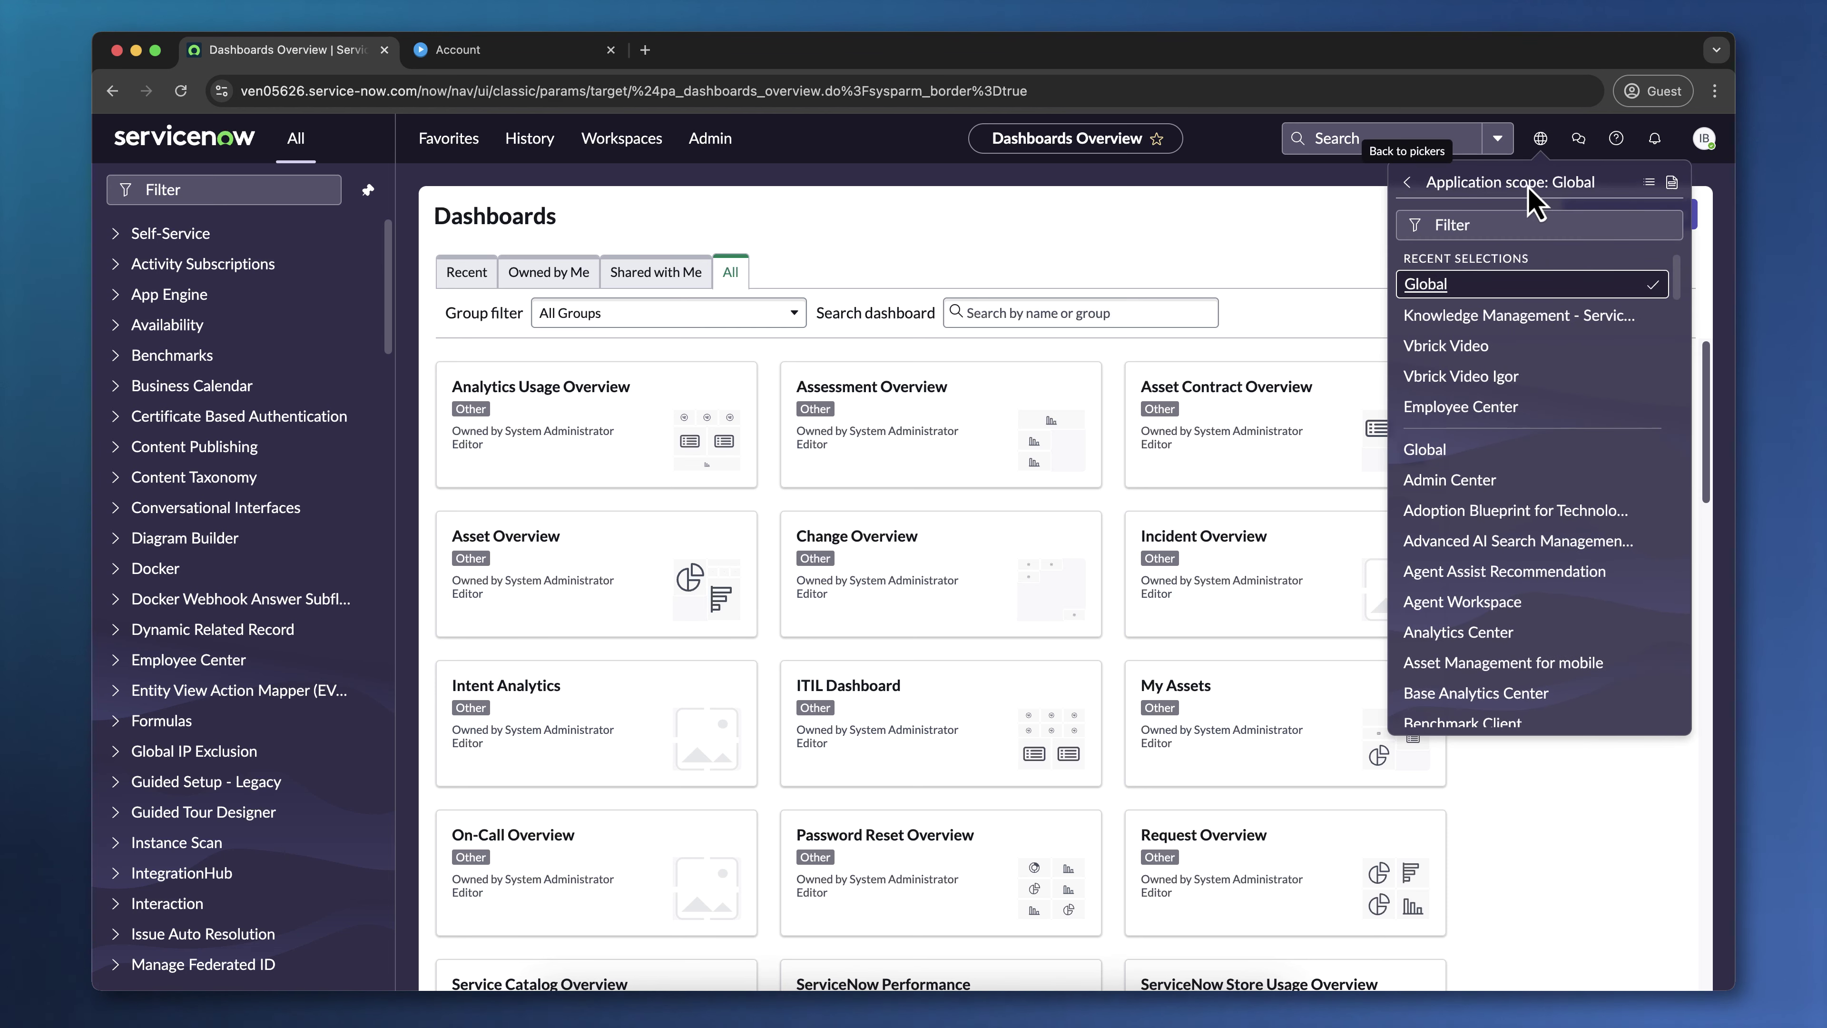
type("vbrick")
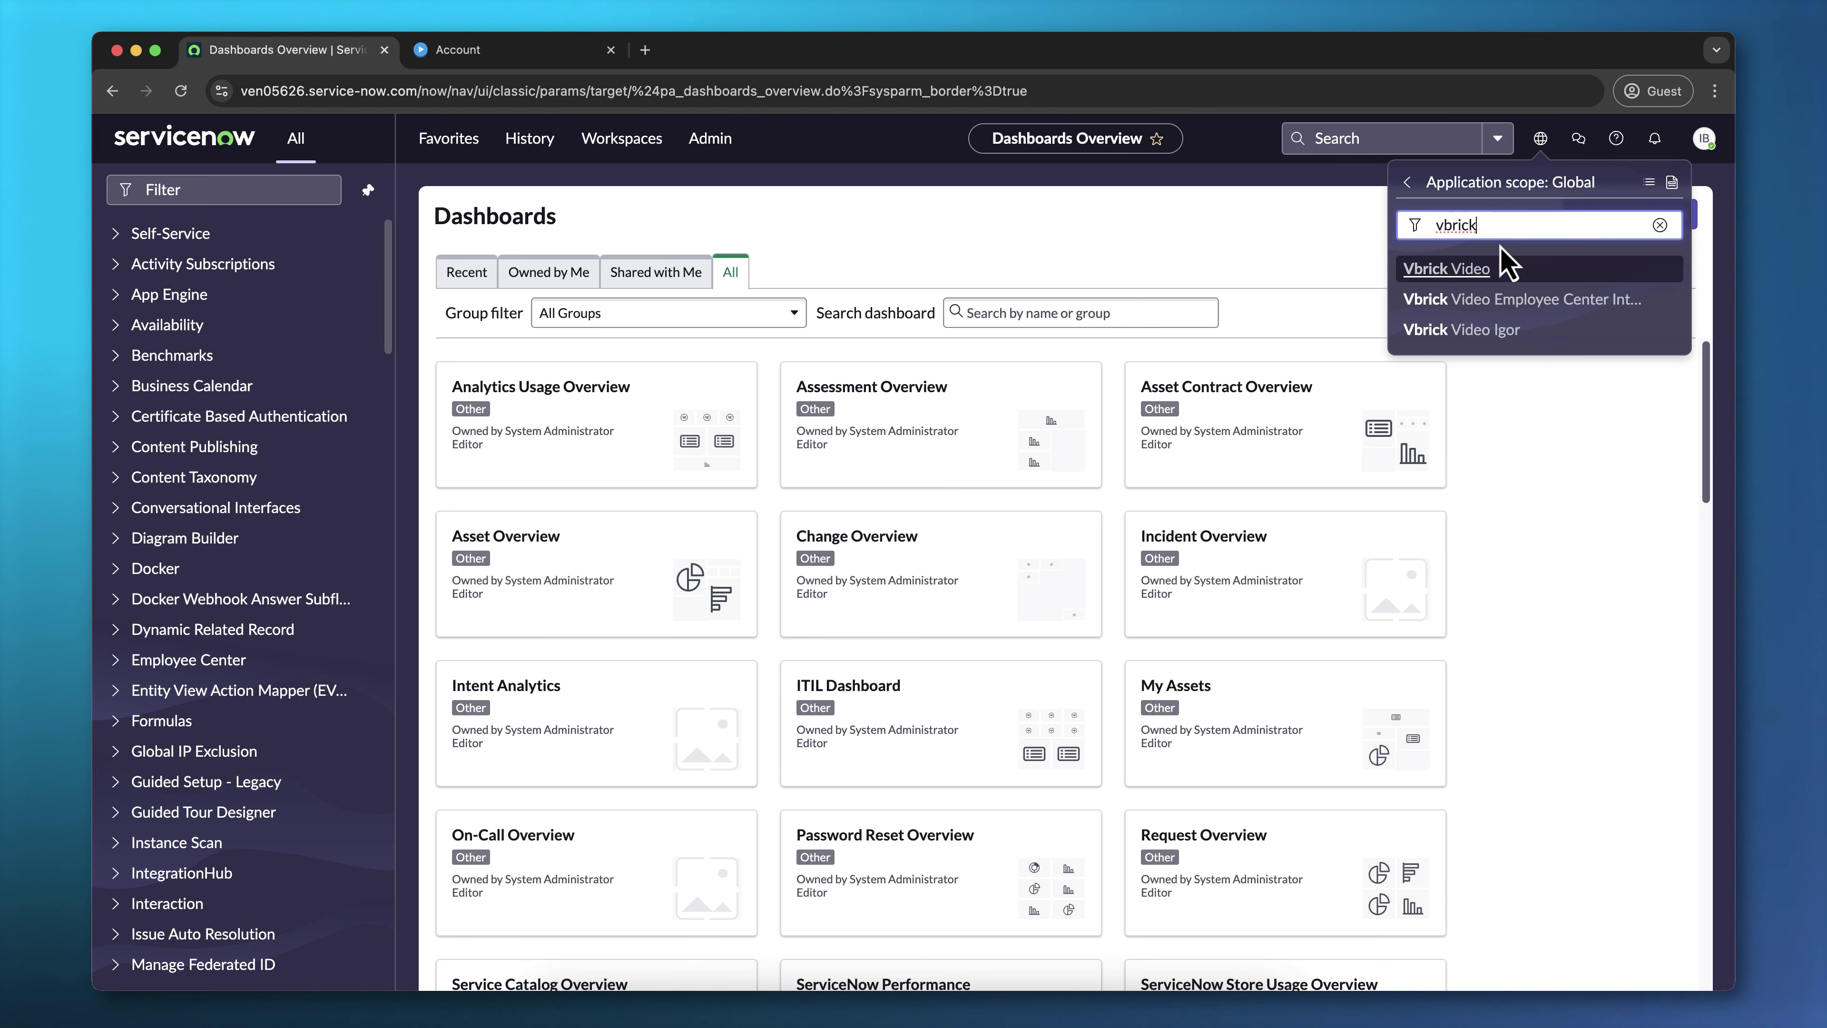
left_click(1479, 272)
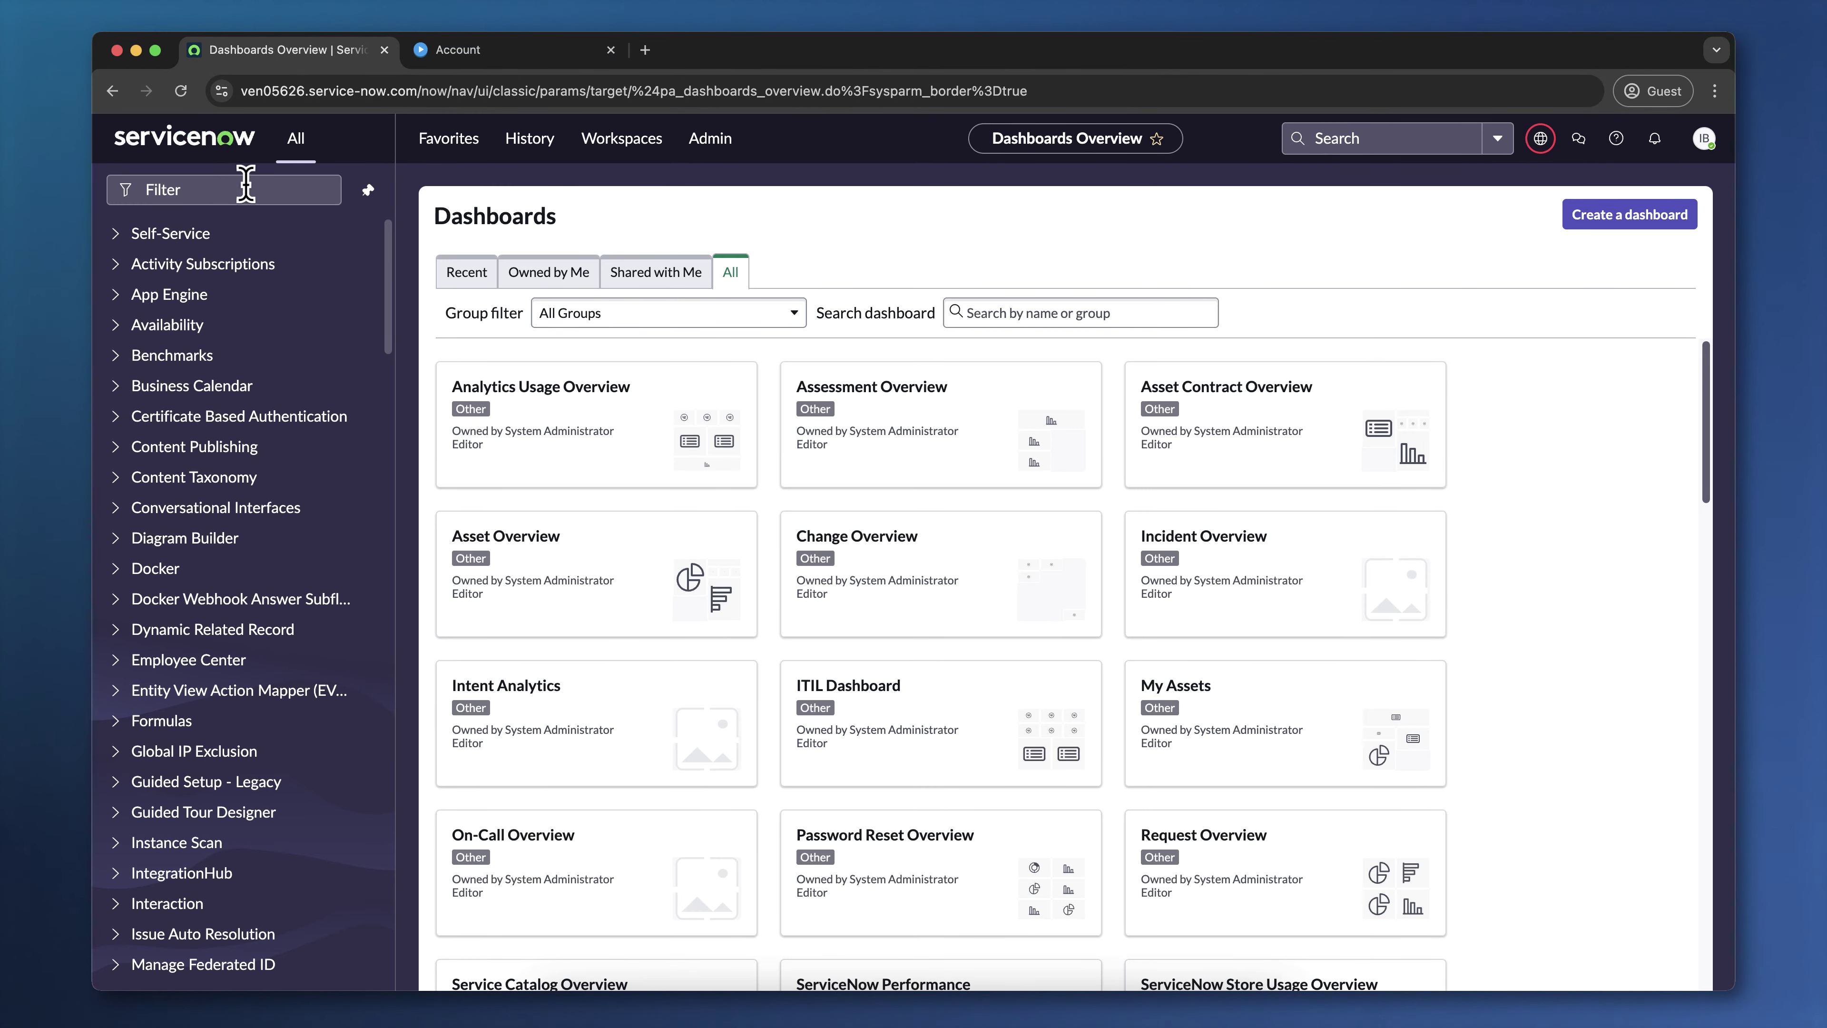
Step: Find the IntegrationHub Connections list by filtering for "connection" and start a new HTTP(s) Connection record
left_click(206, 188)
type("connection")
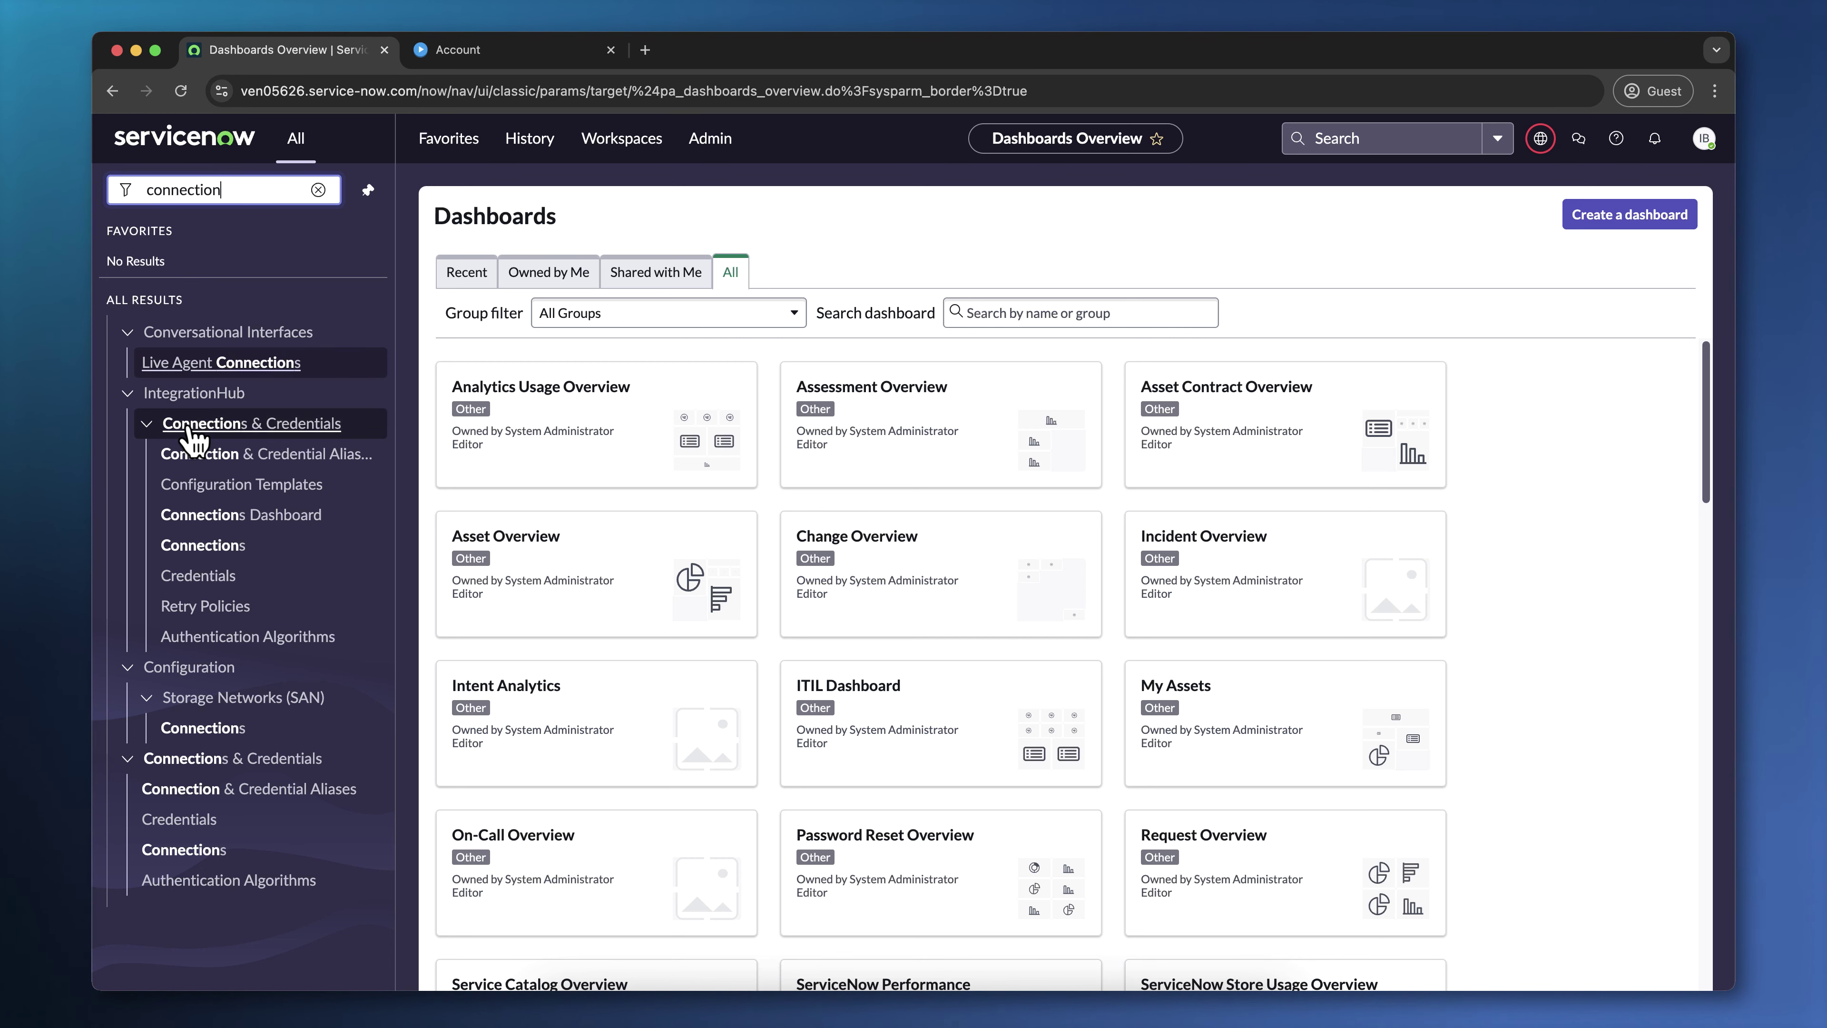
left_click(201, 554)
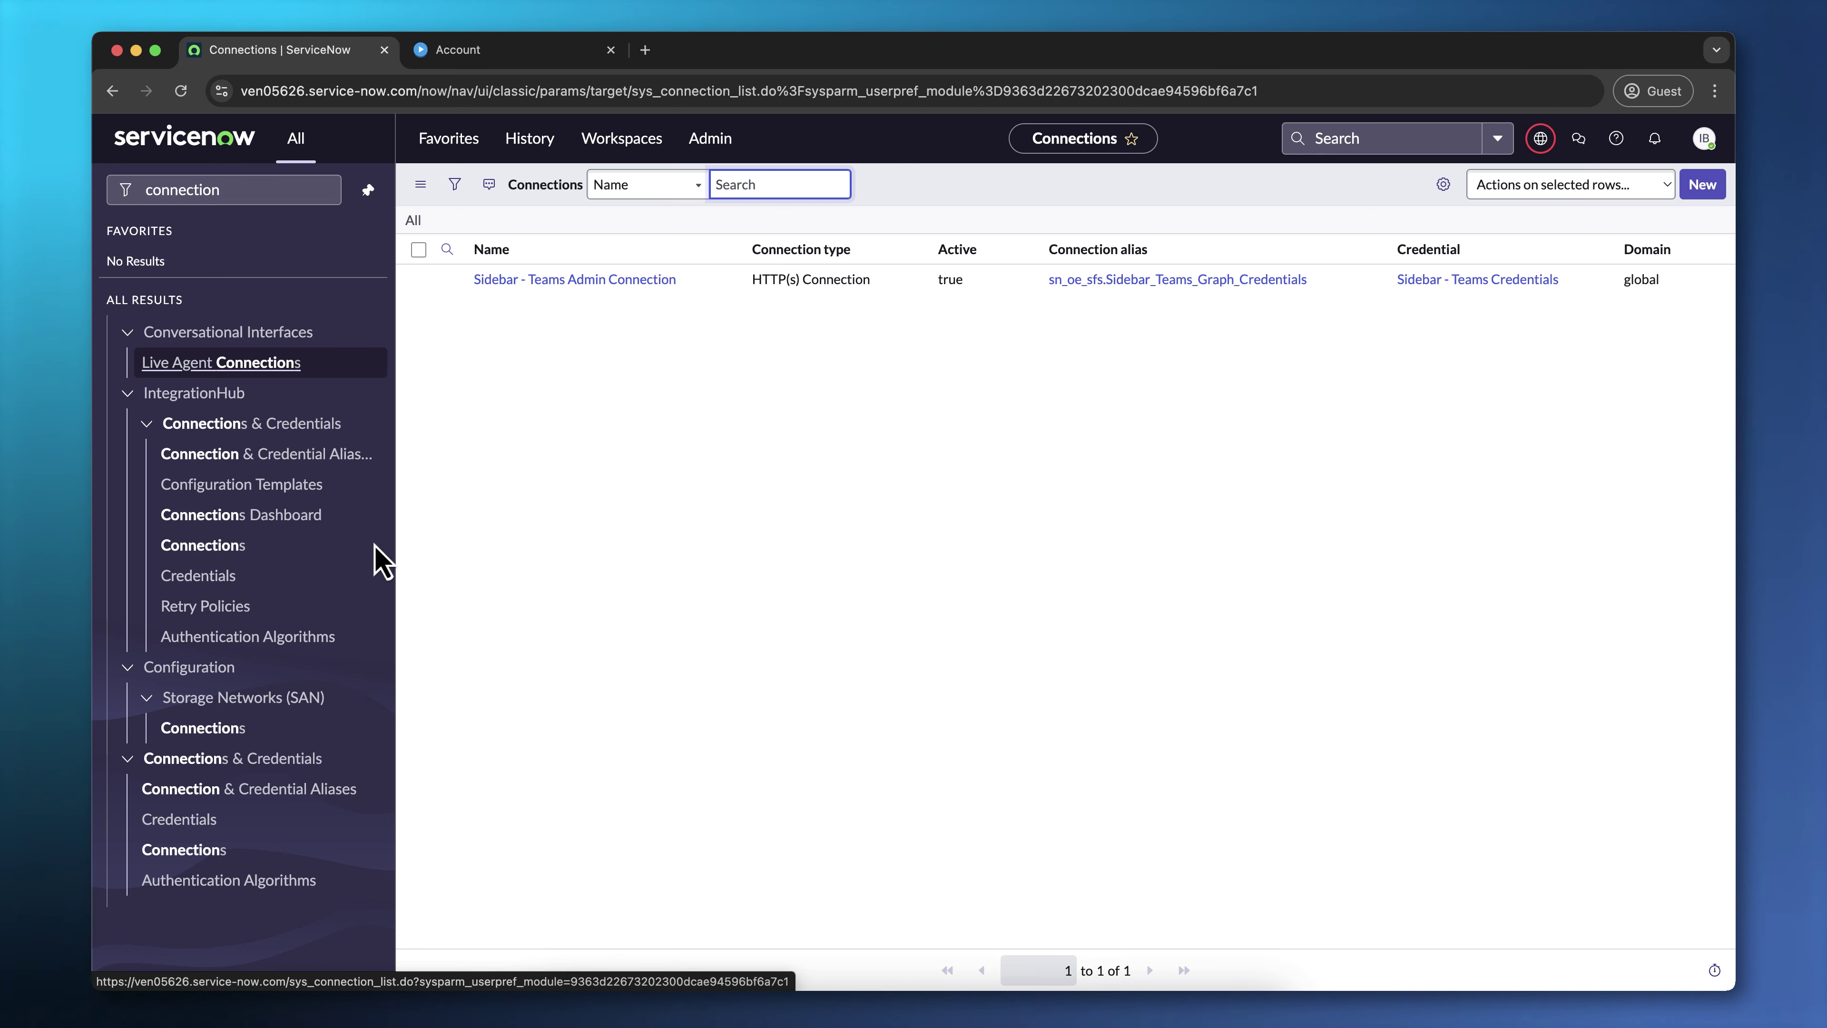
left_click(1702, 184)
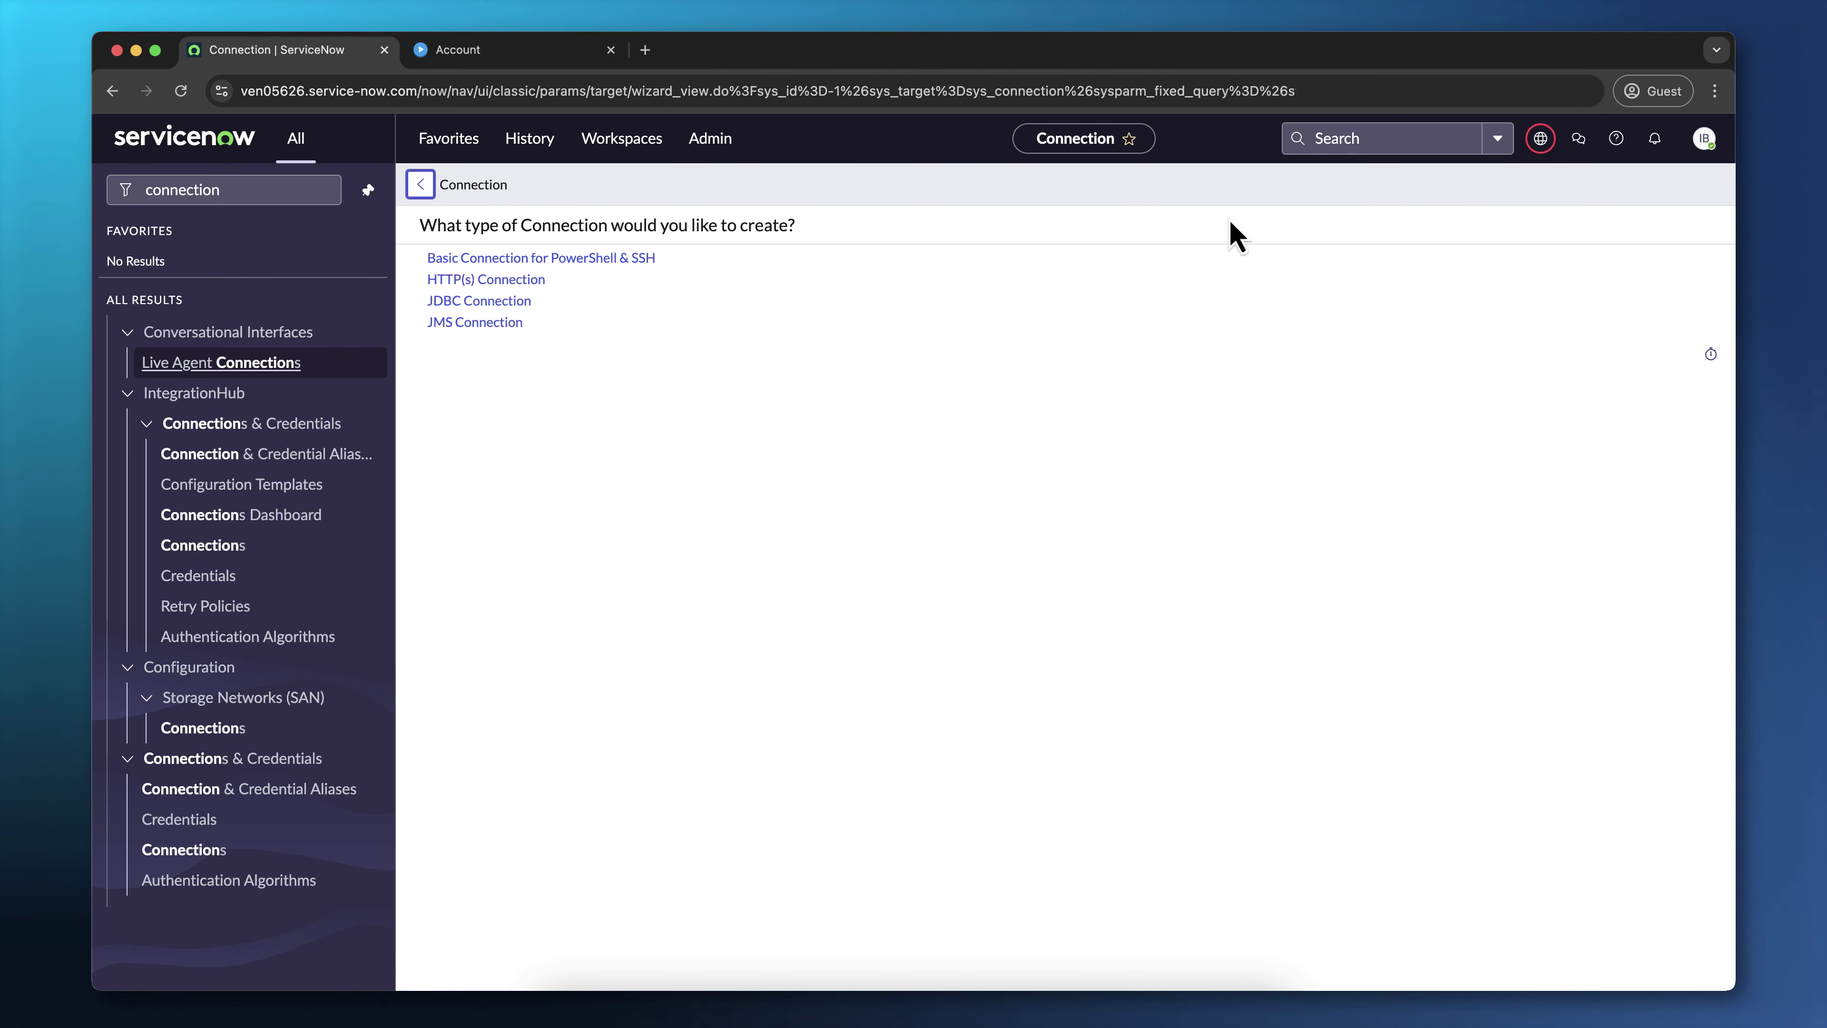
left_click(476, 280)
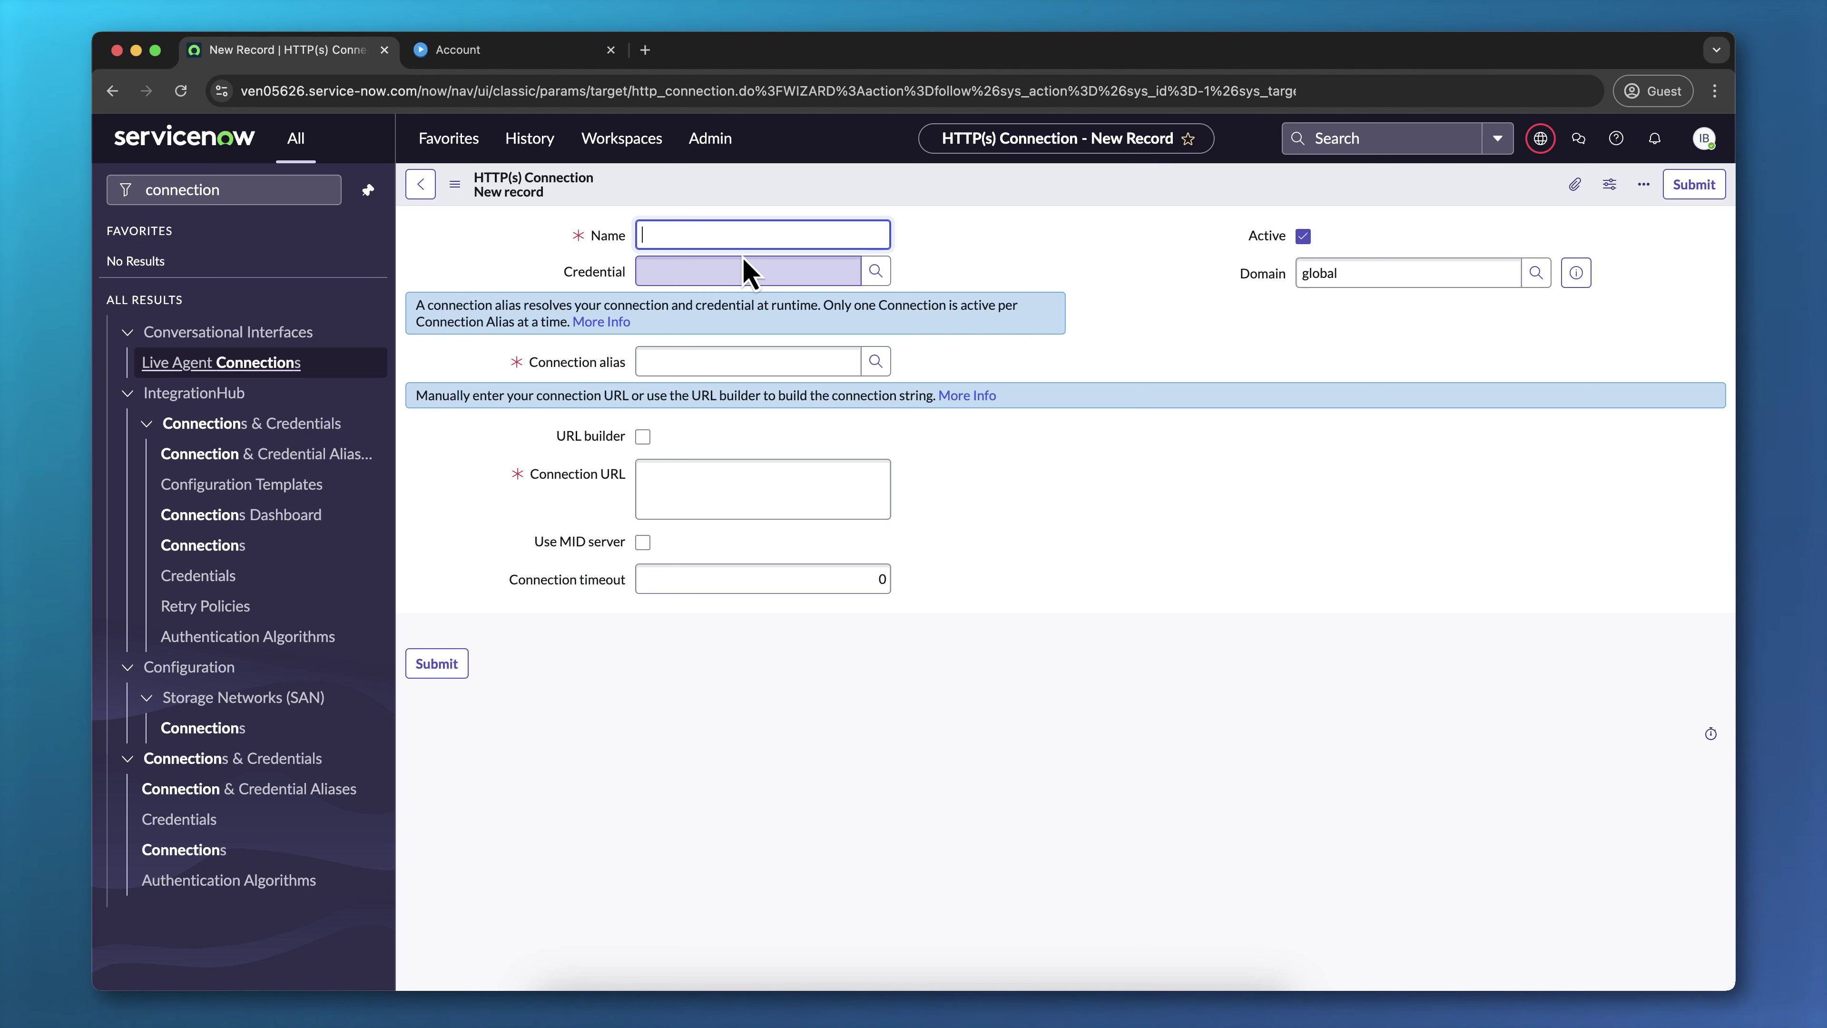
Step: Name the new HTTP(s) connection vbrick and assign it the connection alias x_vbrs_vbrick_vide.Vbrick_Alias
left_click(822, 358)
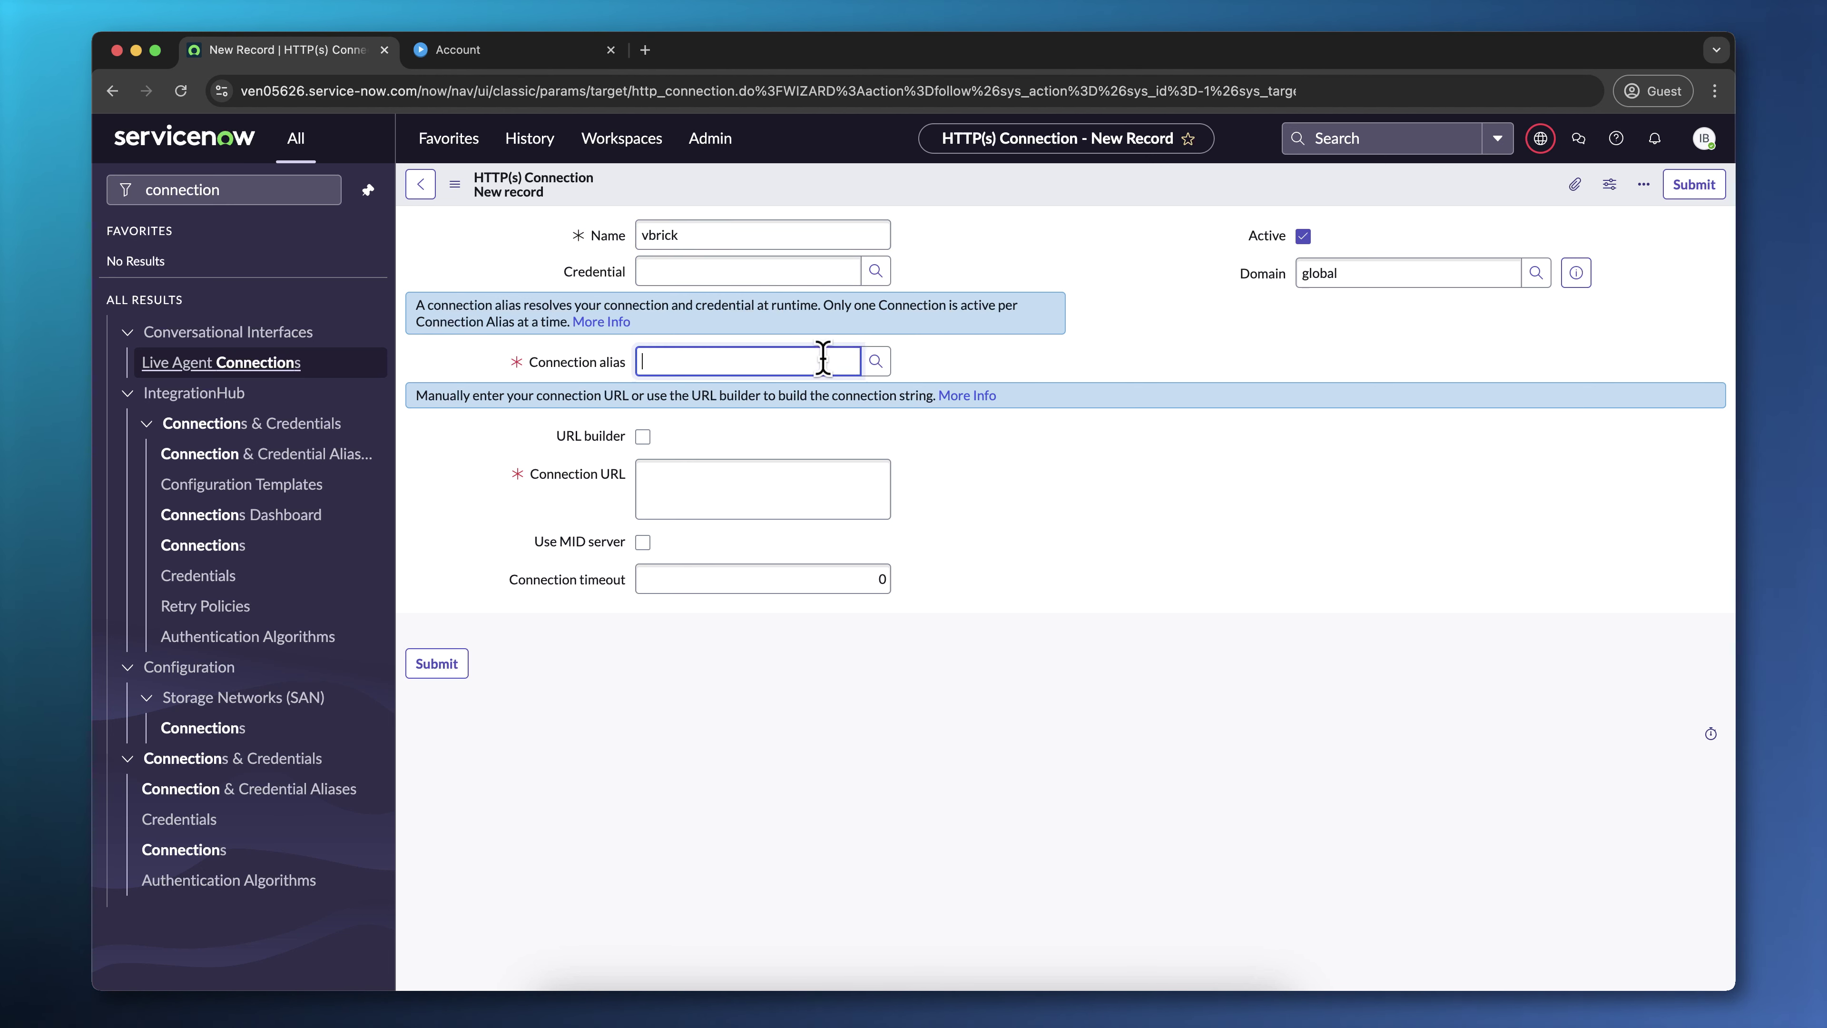
left_click(874, 361)
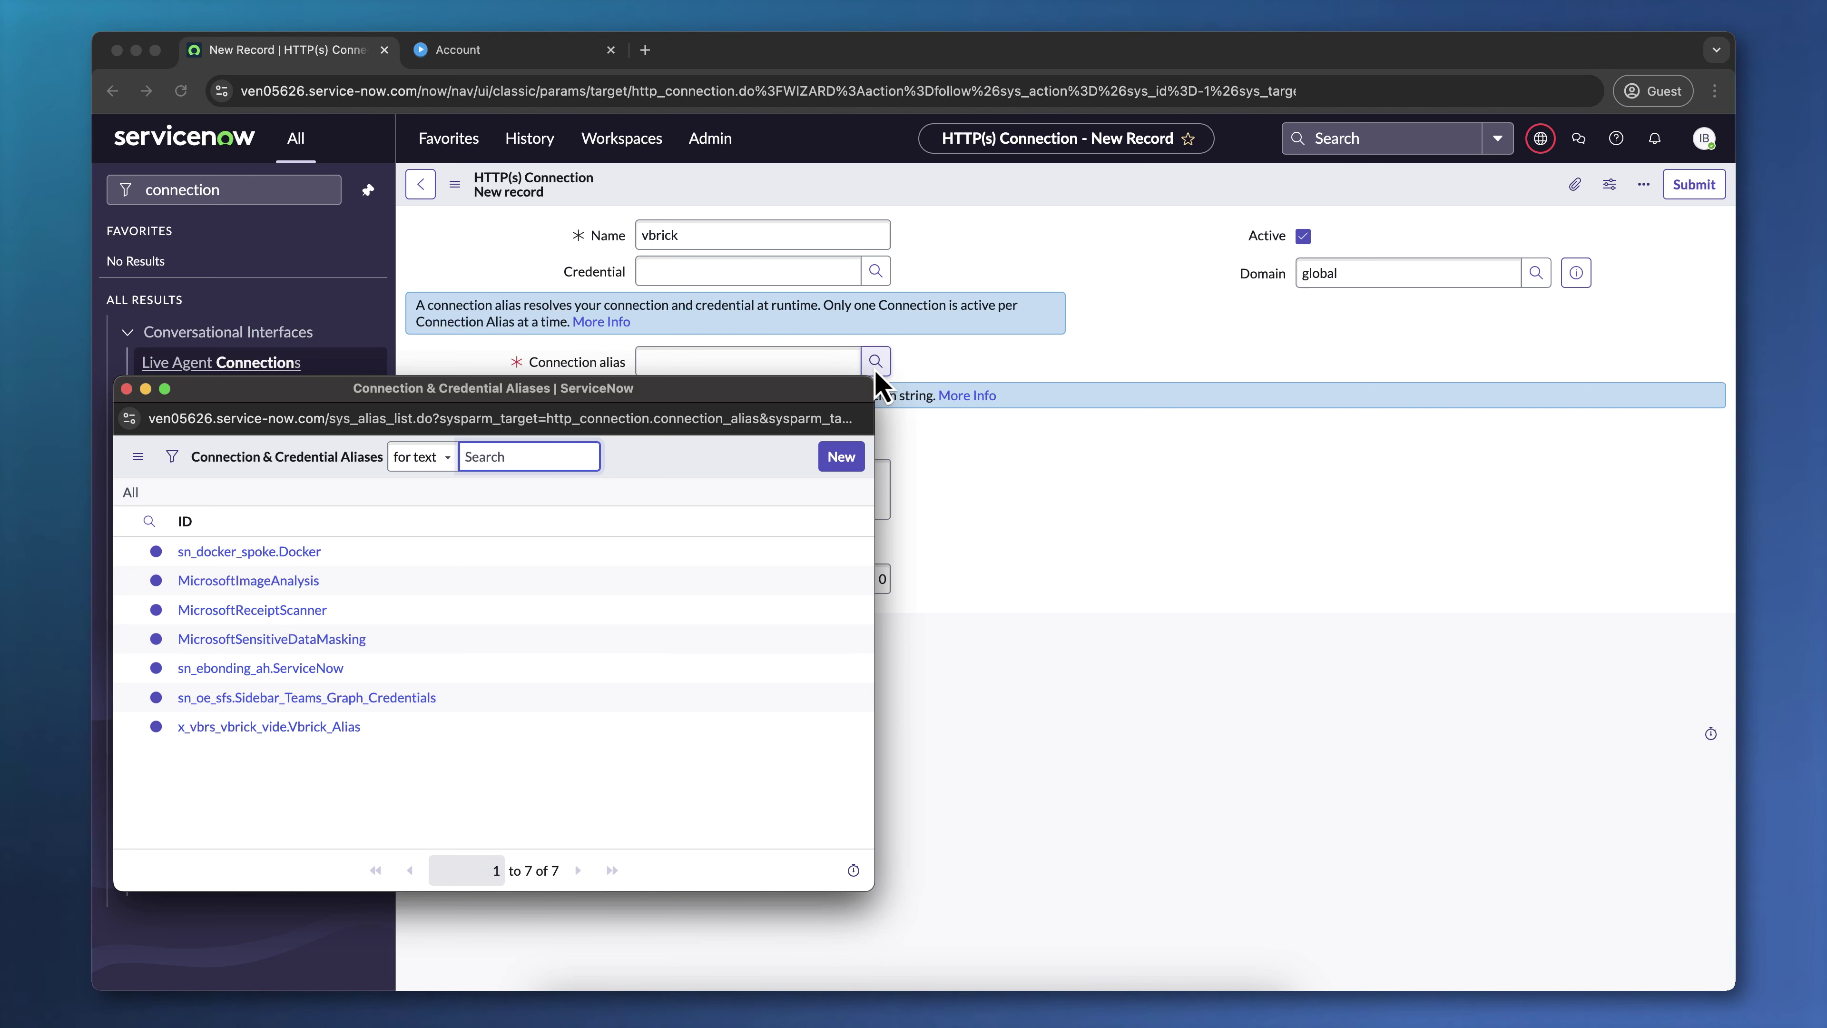
left_click(259, 735)
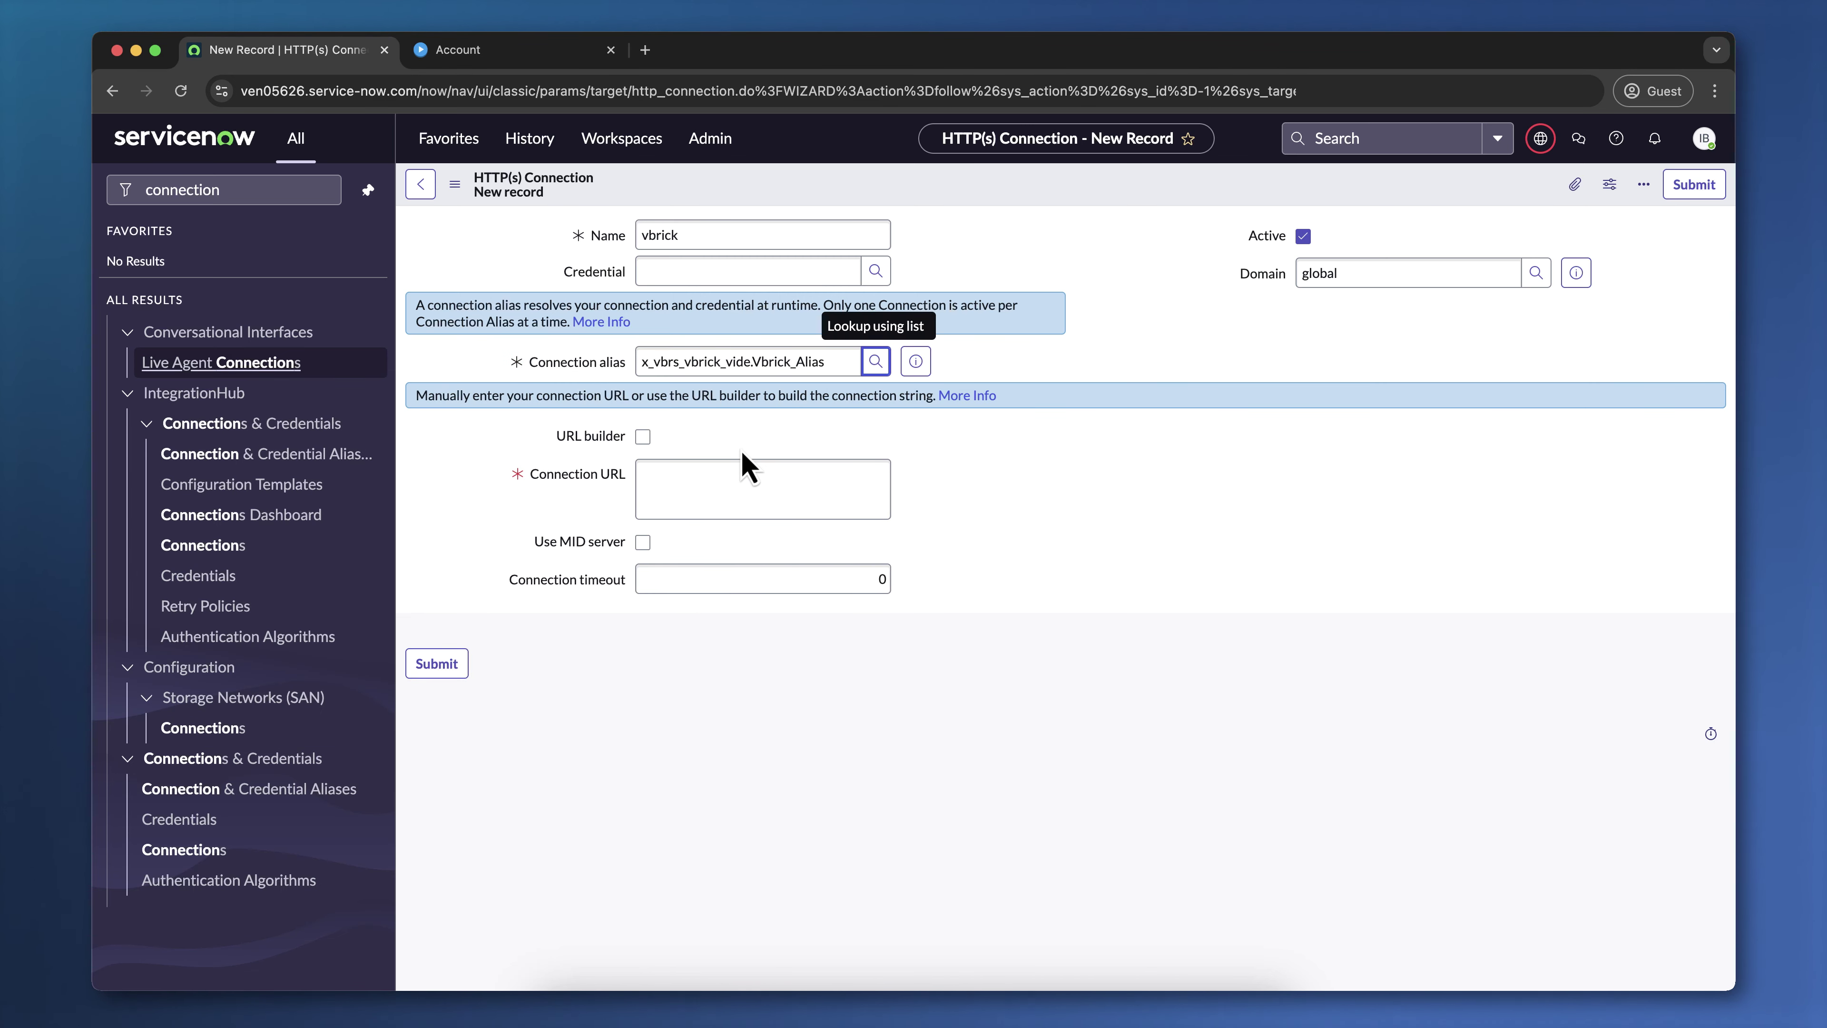
left_click(722, 472)
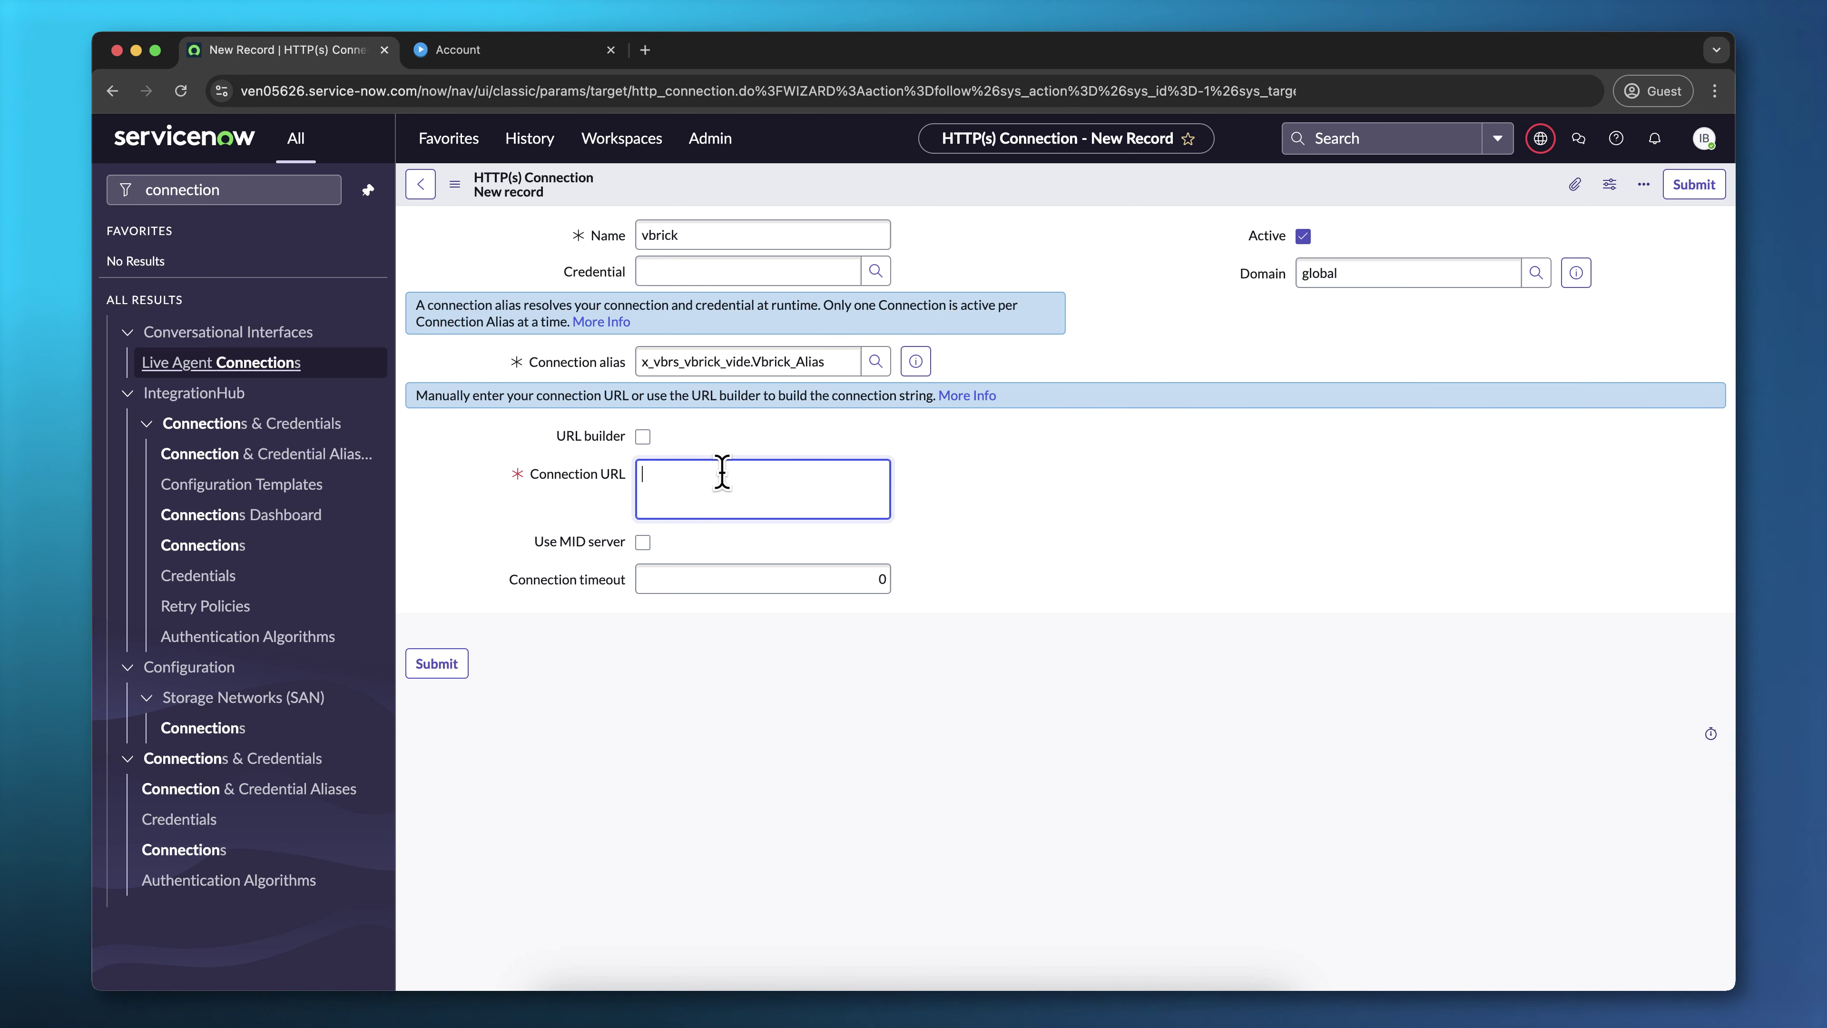
type("https")
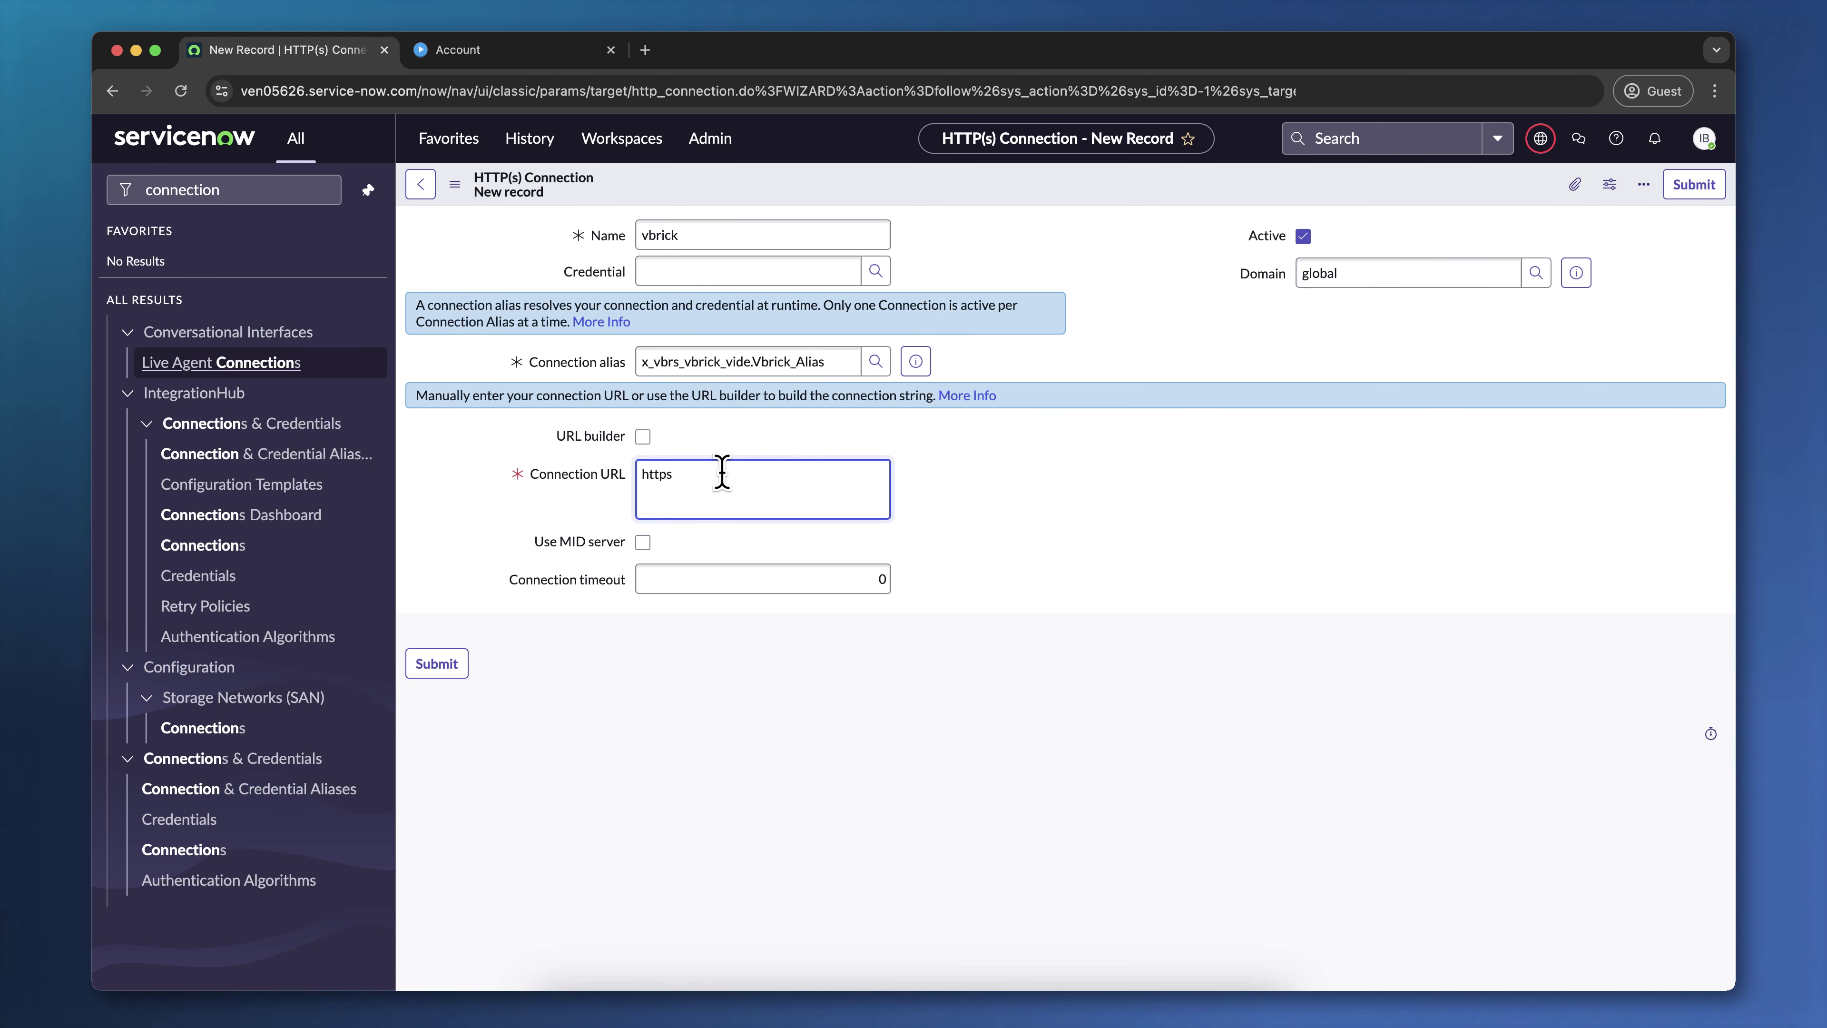
type("://")
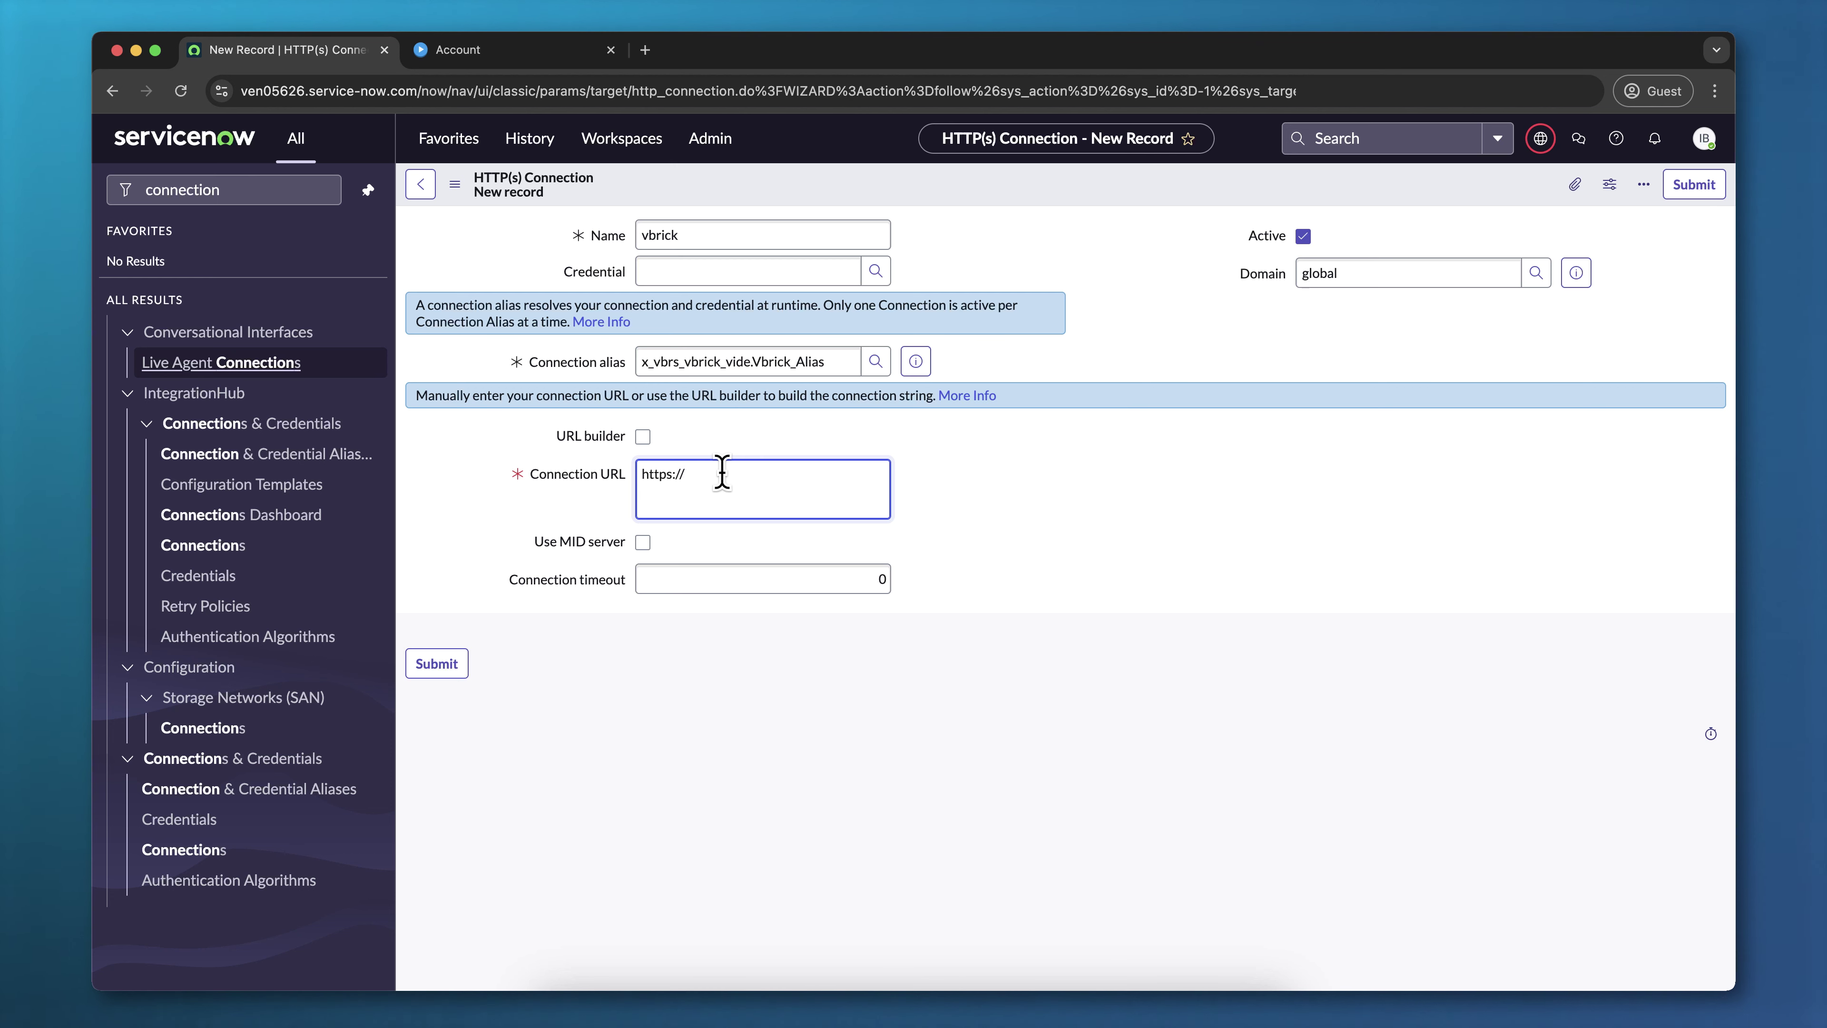
key("super+Tab")
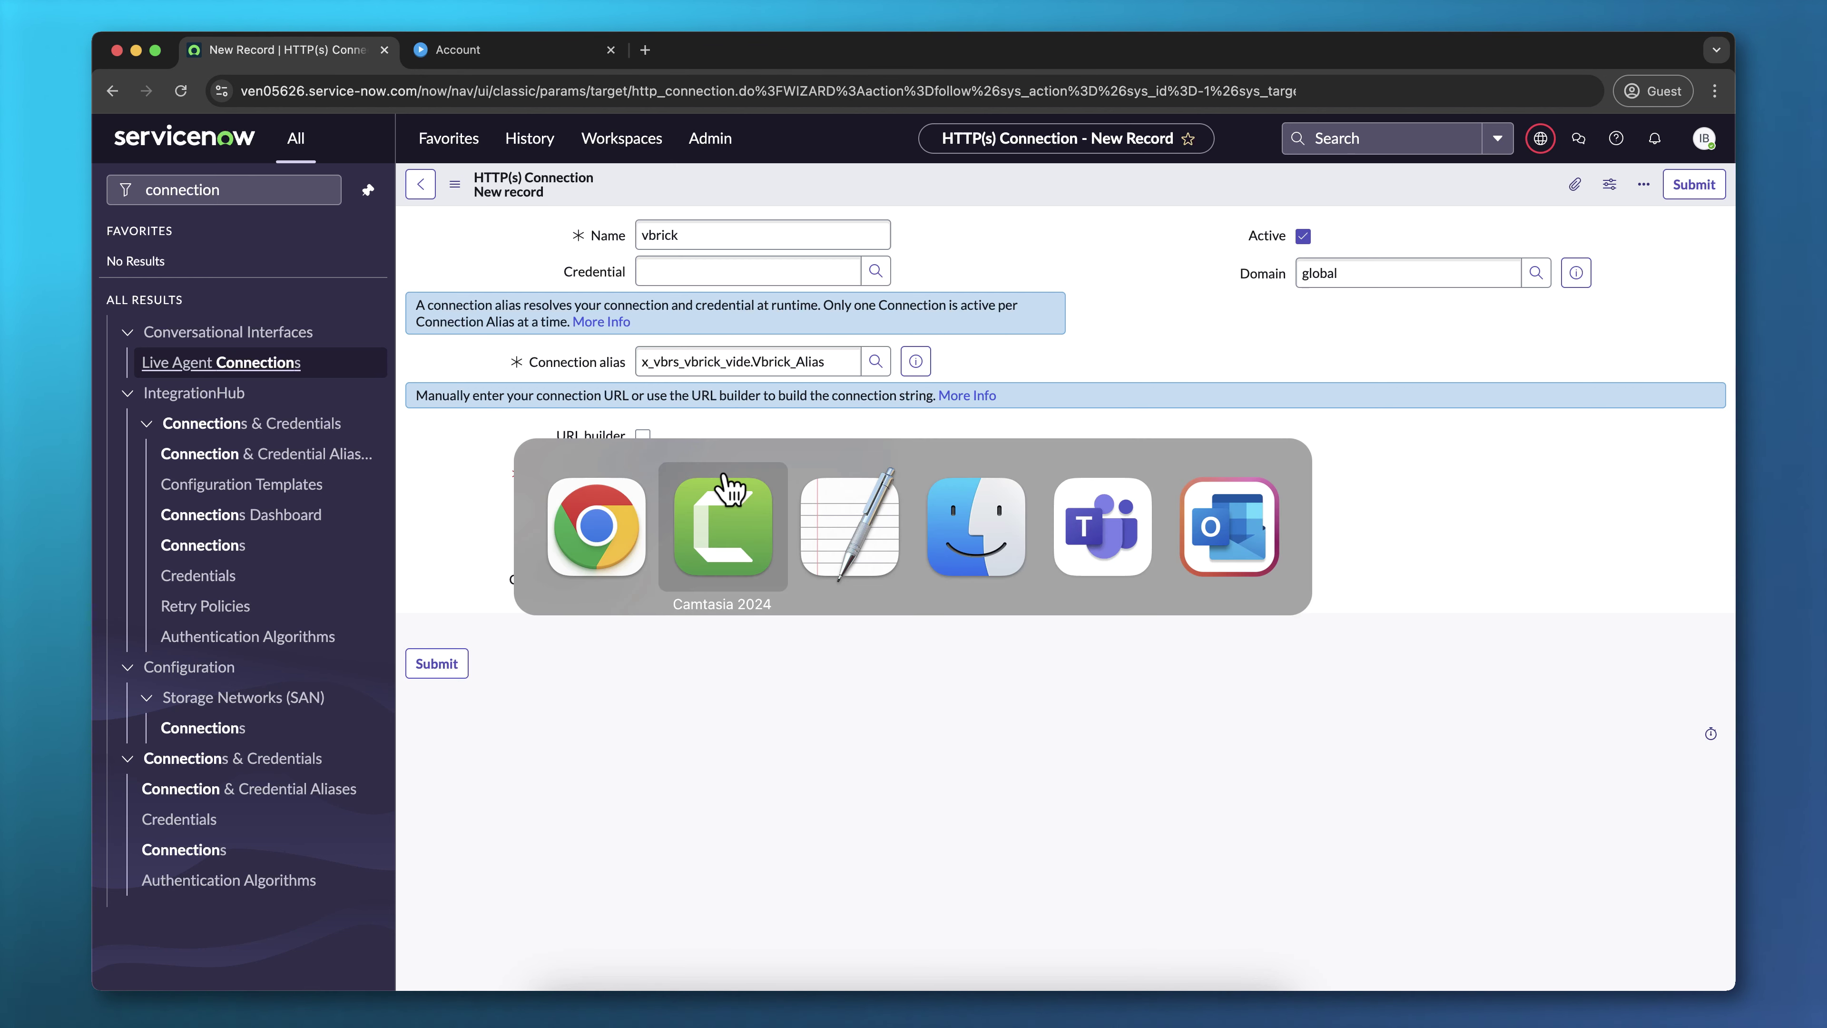
key("super+Tab")
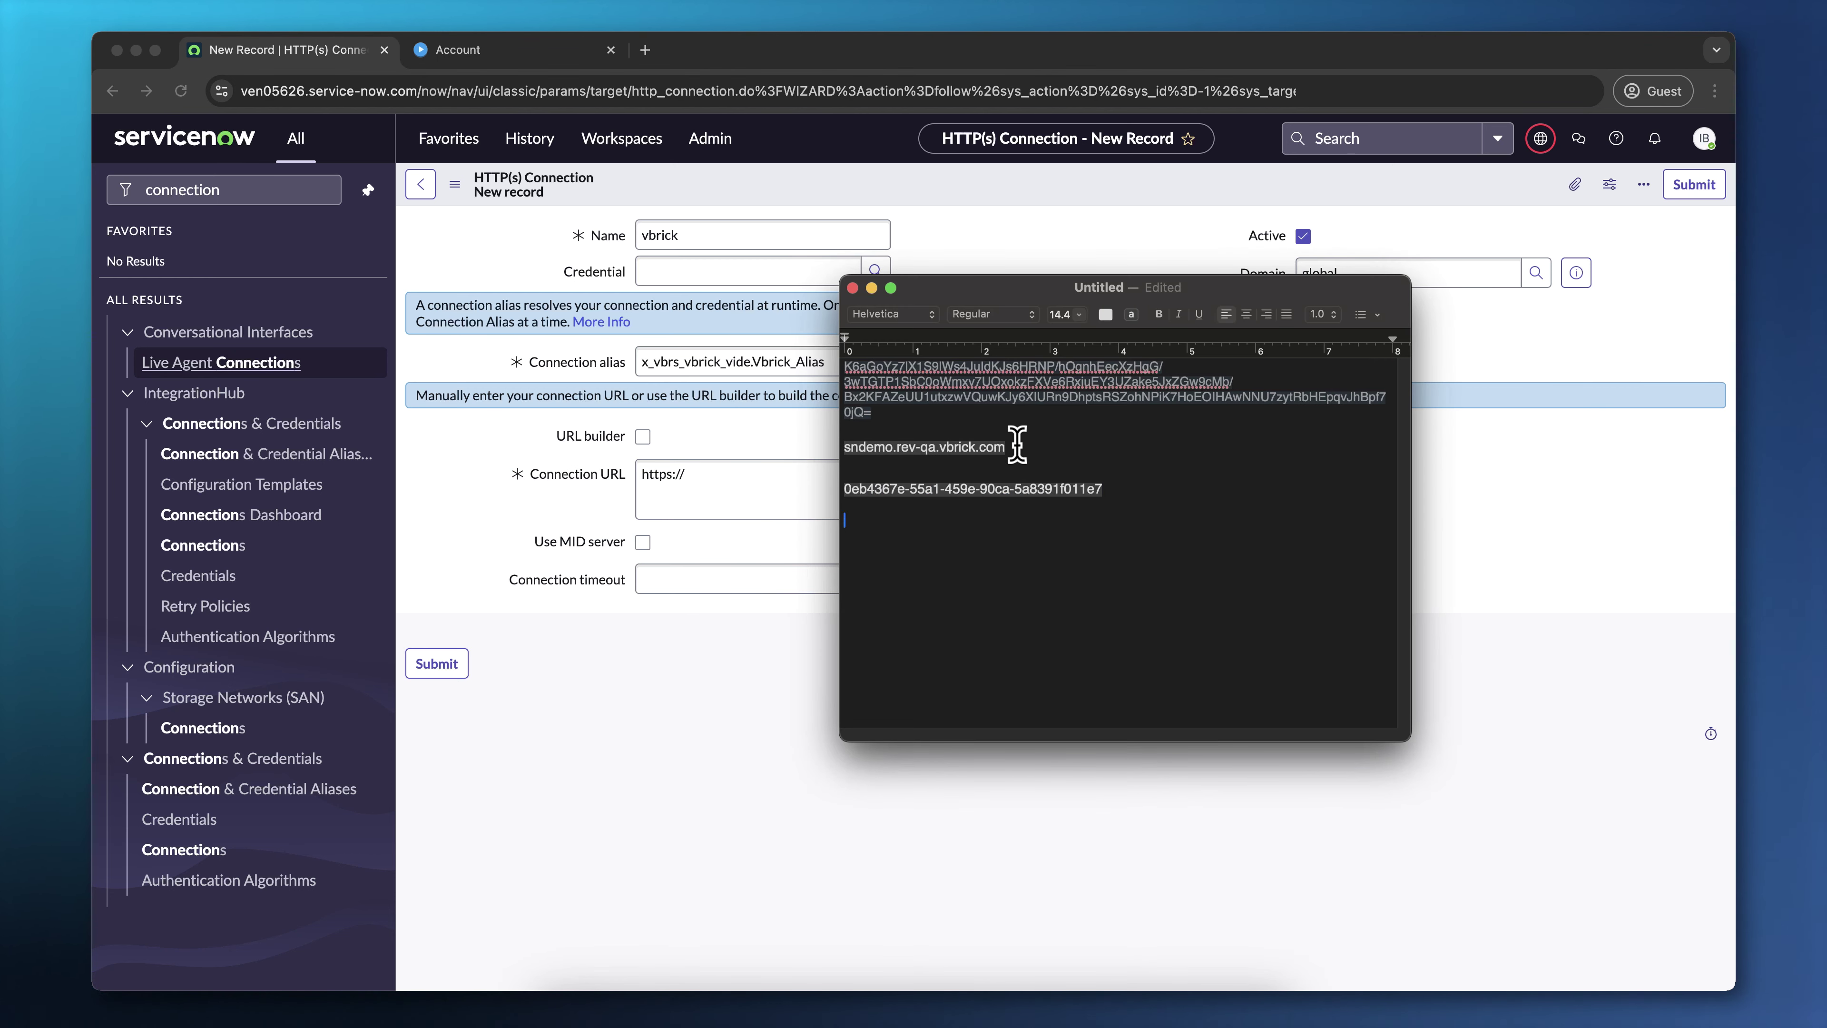
left_click(824, 438)
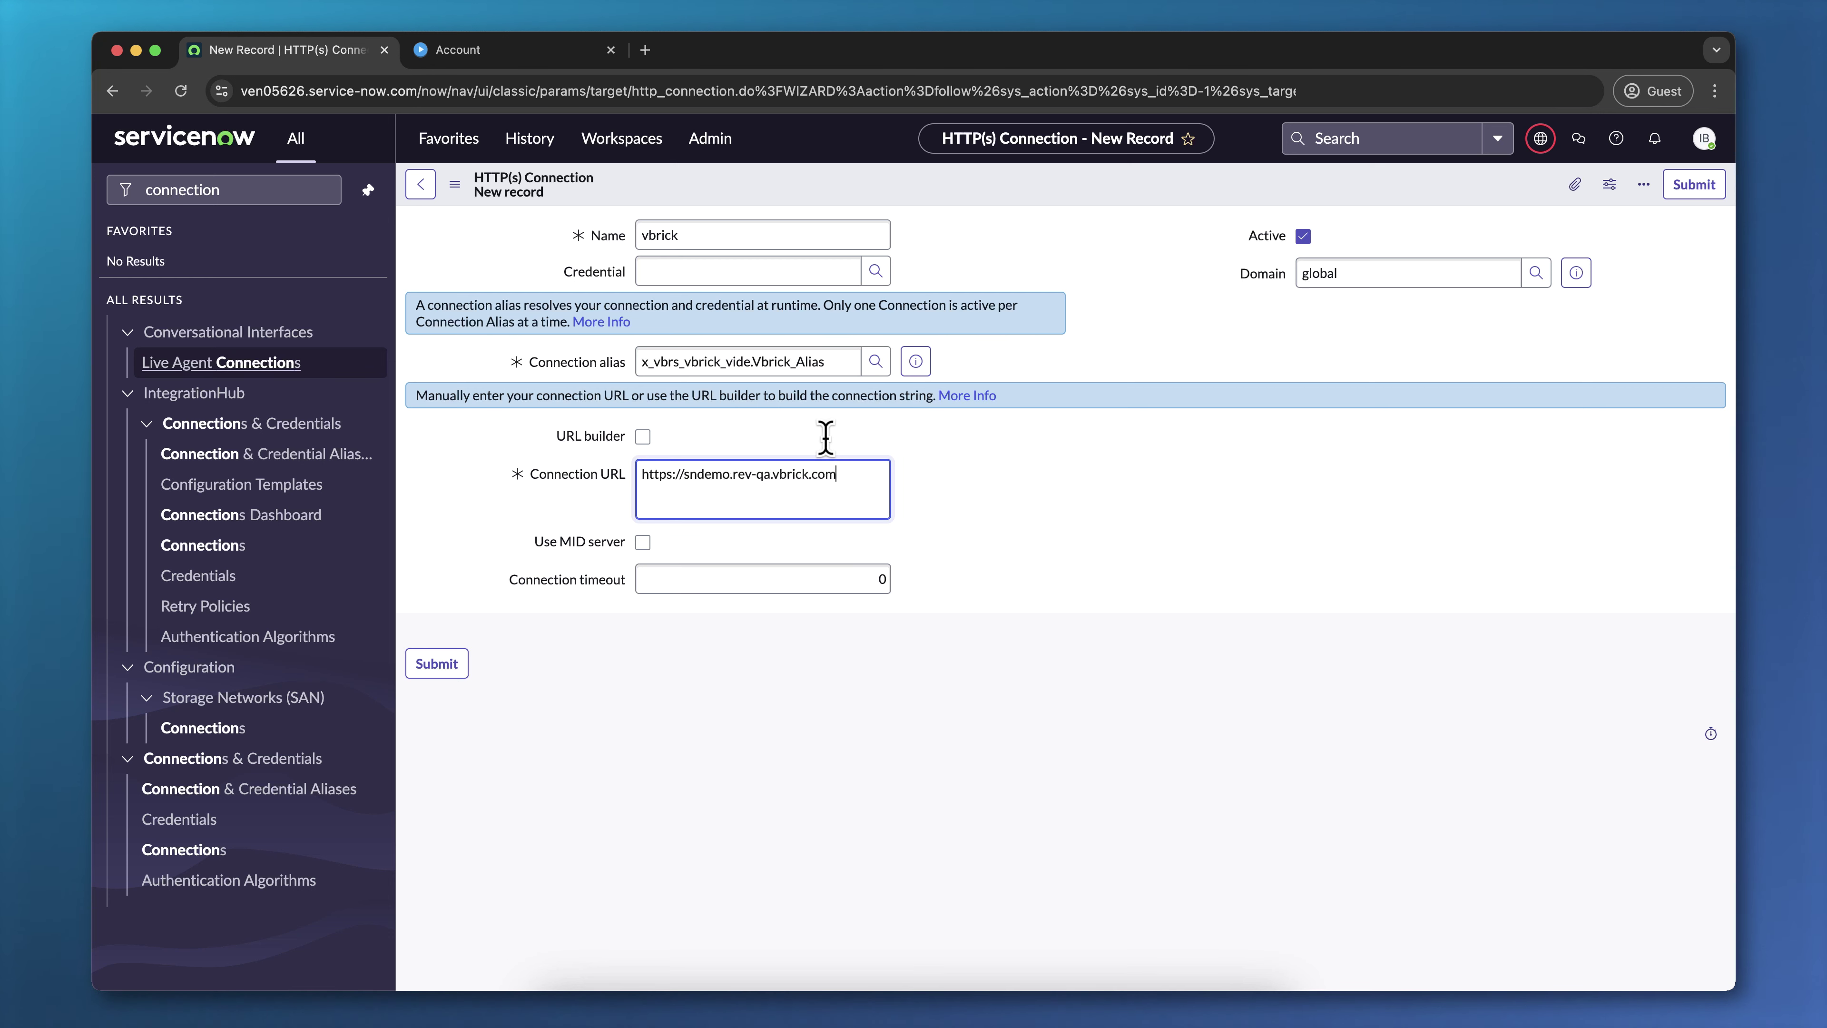
left_click(1692, 186)
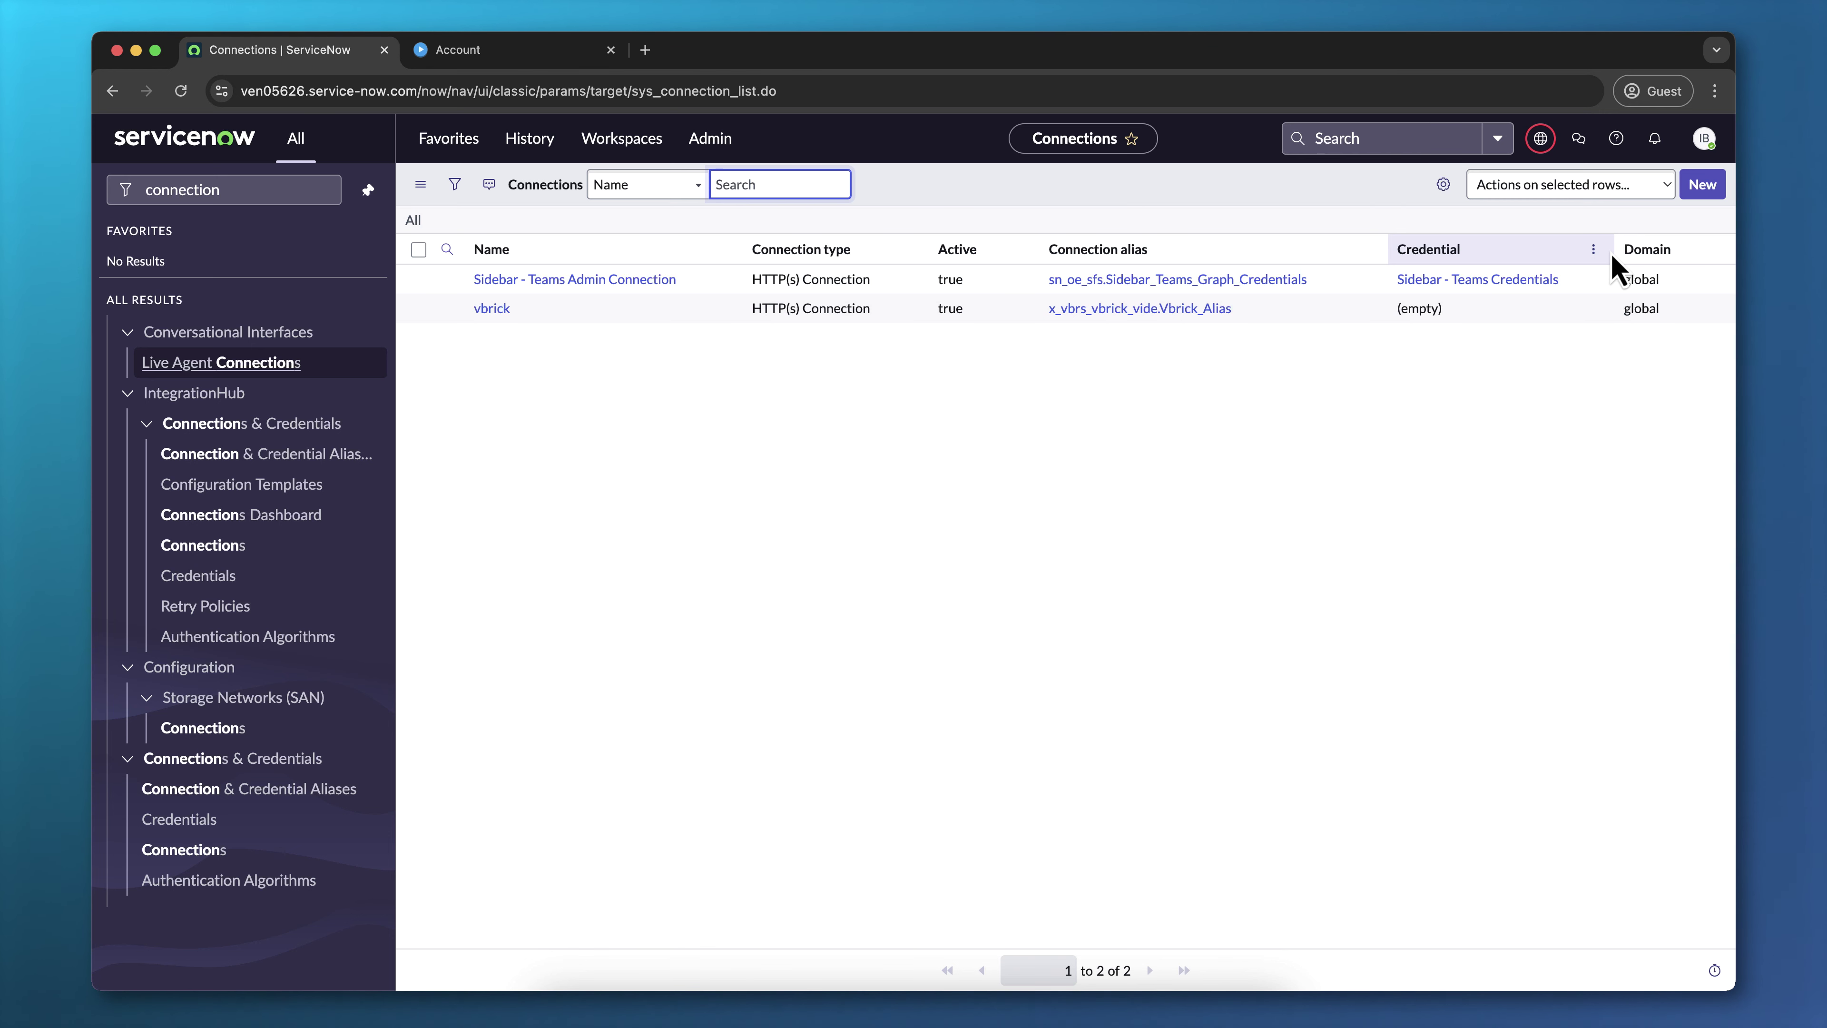
Step: Filter the navigator for "vbrick" and open the Setup Properties of Vbrick Video
double_click(242, 191)
type("vbrick")
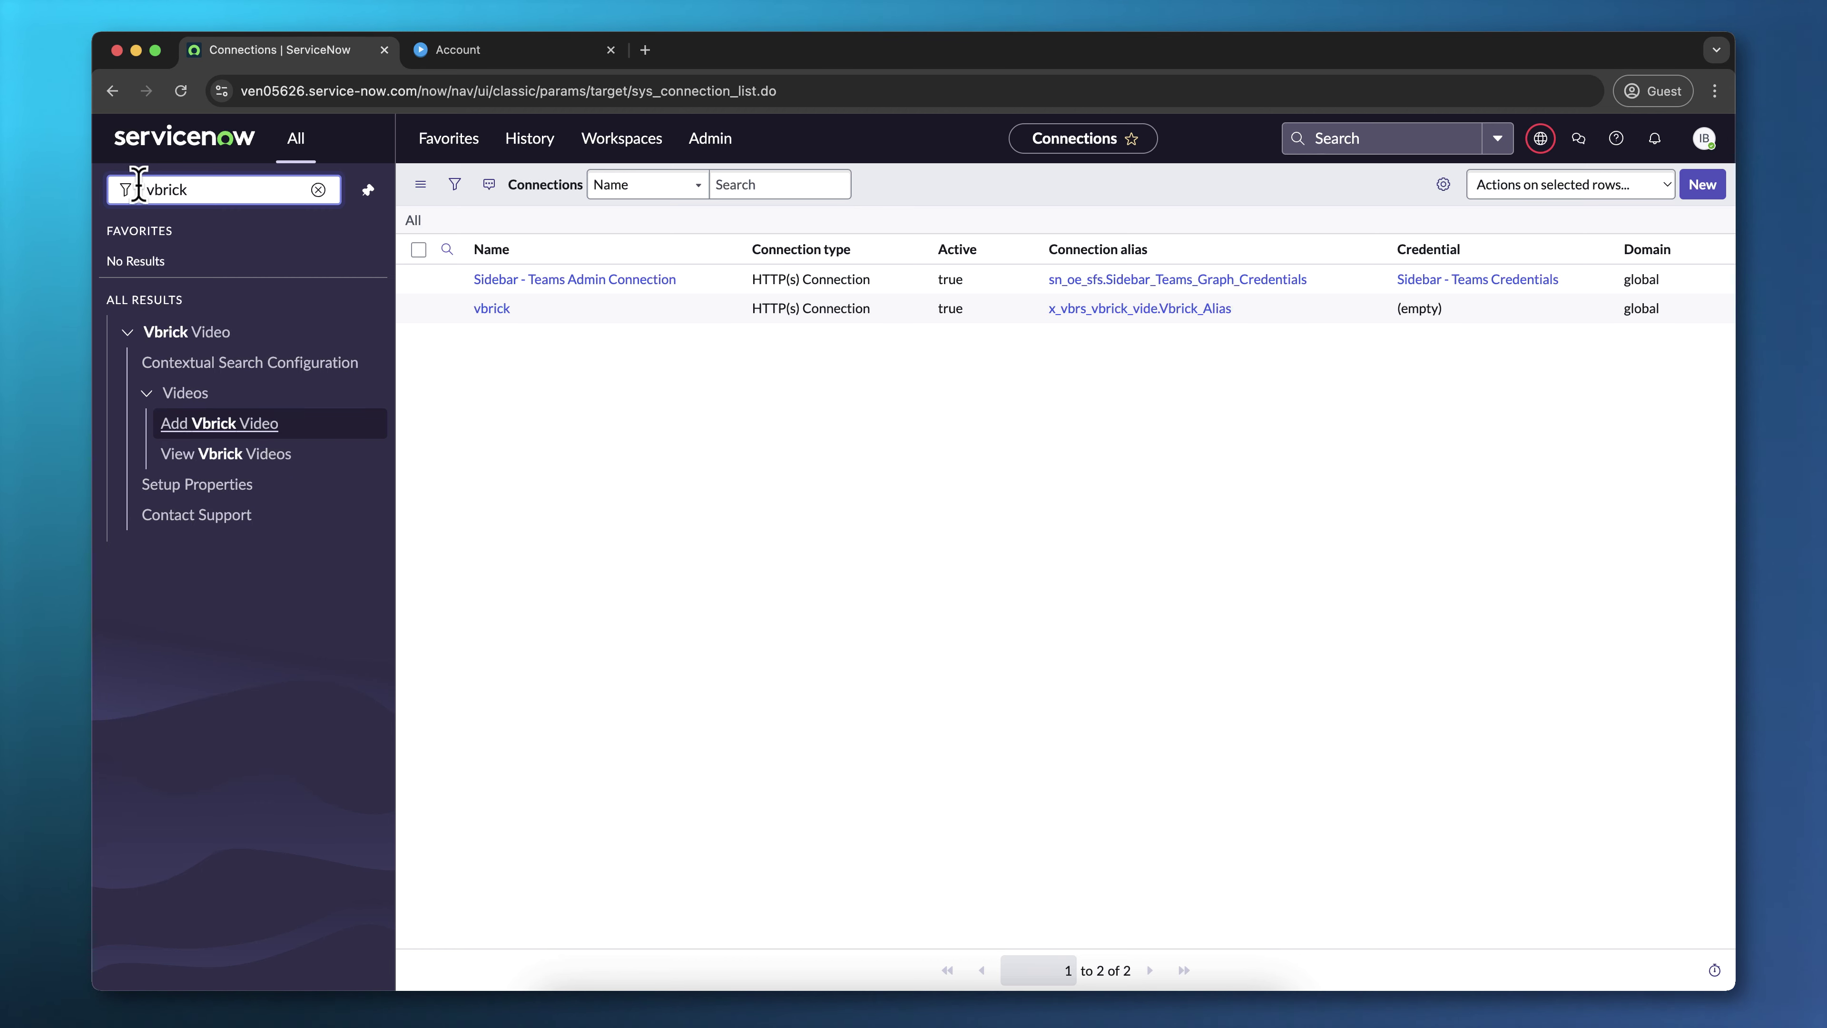
left_click(181, 493)
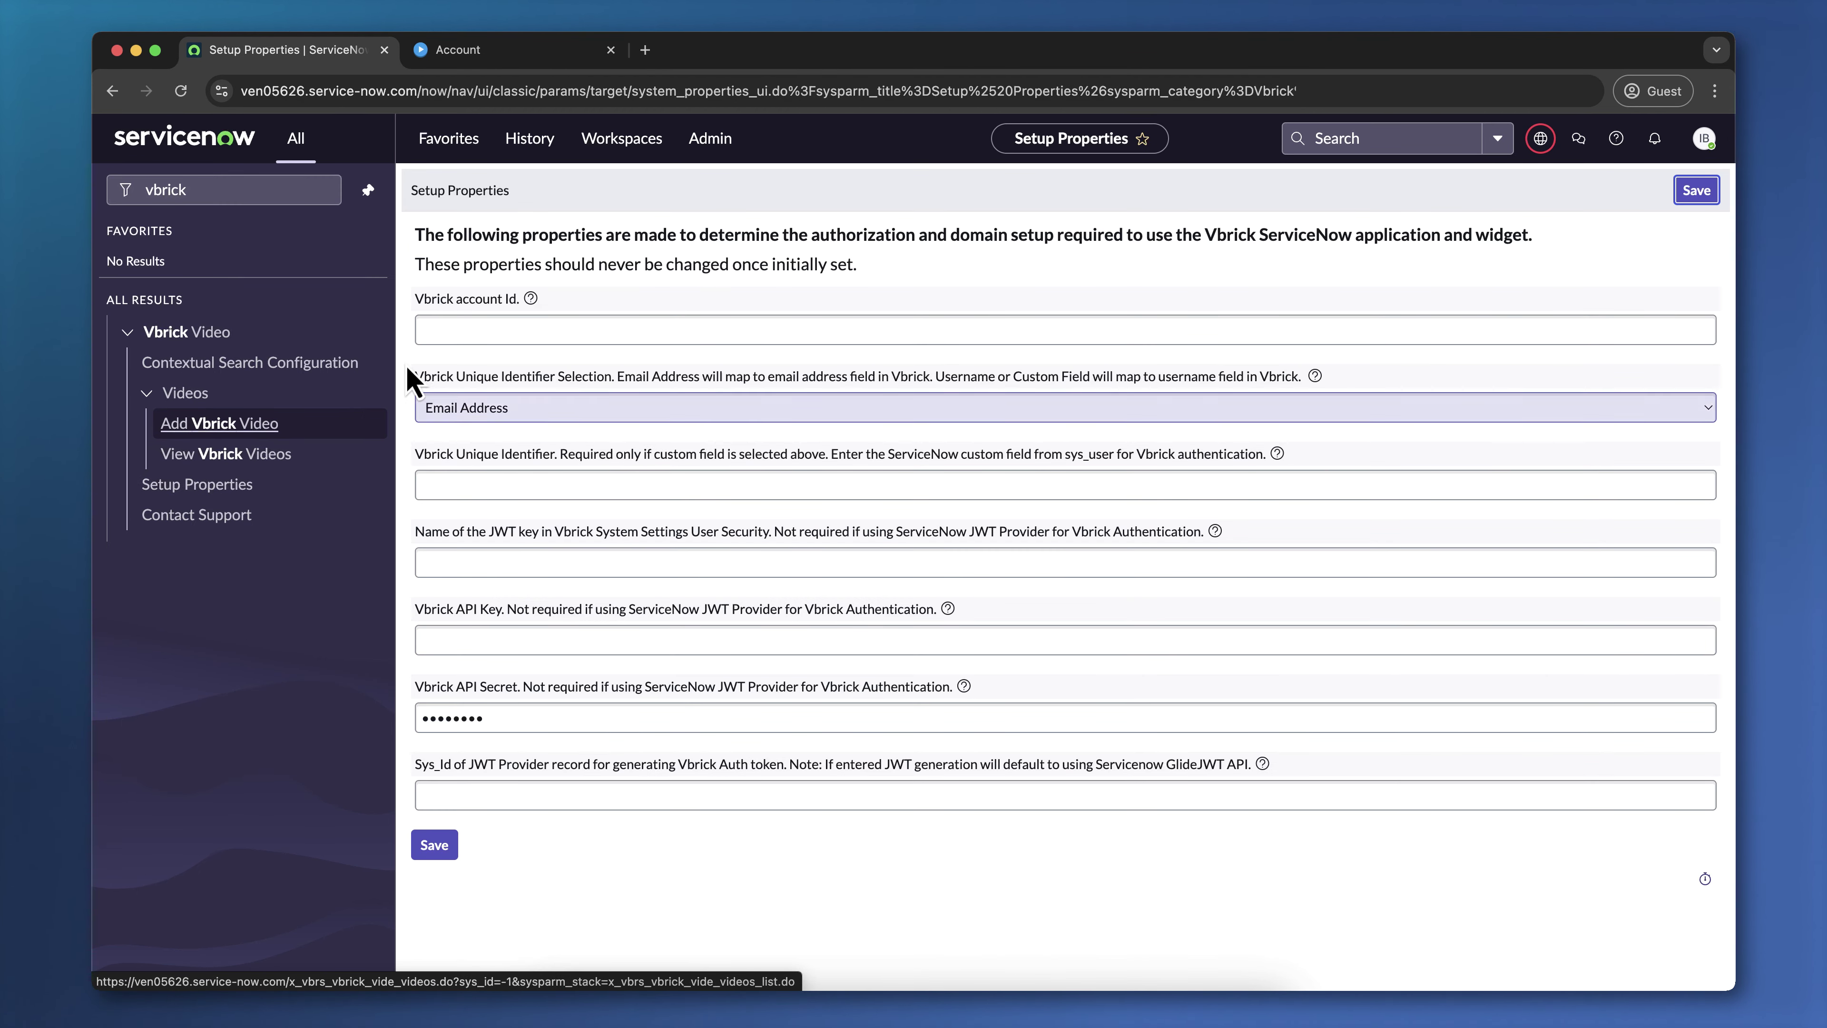
Step: Copy the account ID from the text note and paste it as the Vbrick account Id
left_click(466, 329)
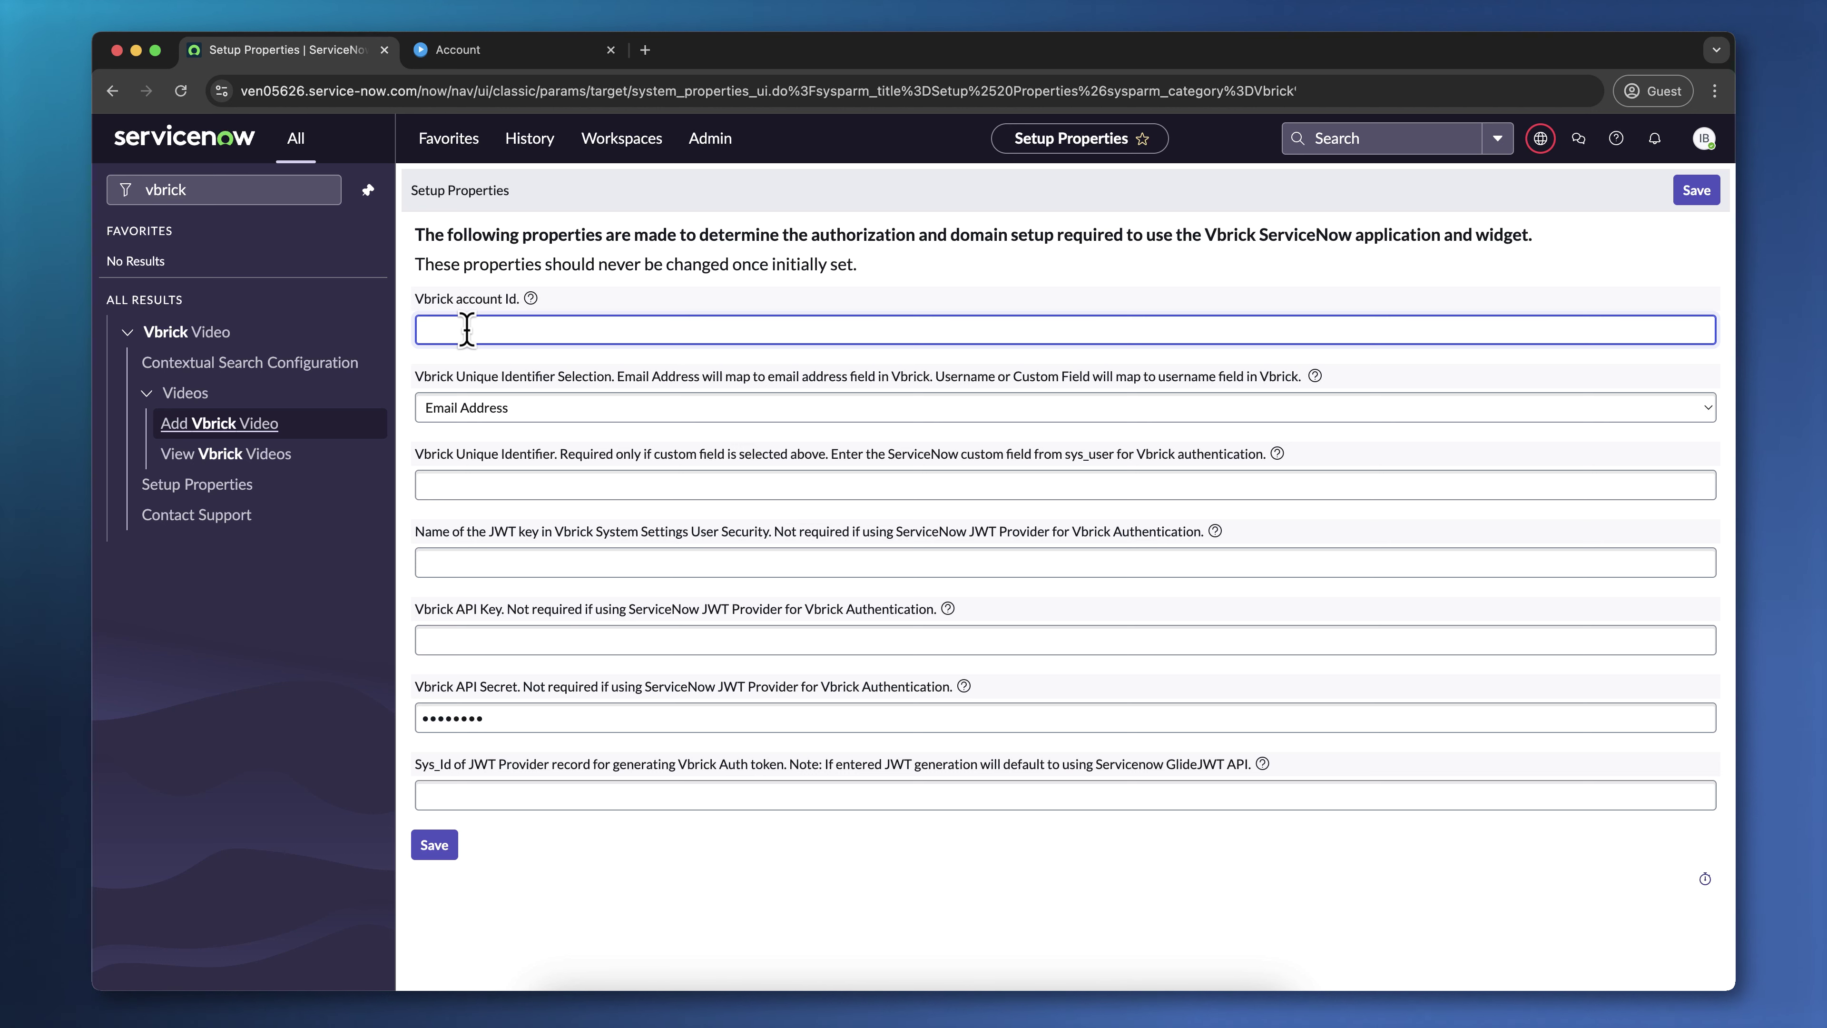
key("super+Tab")
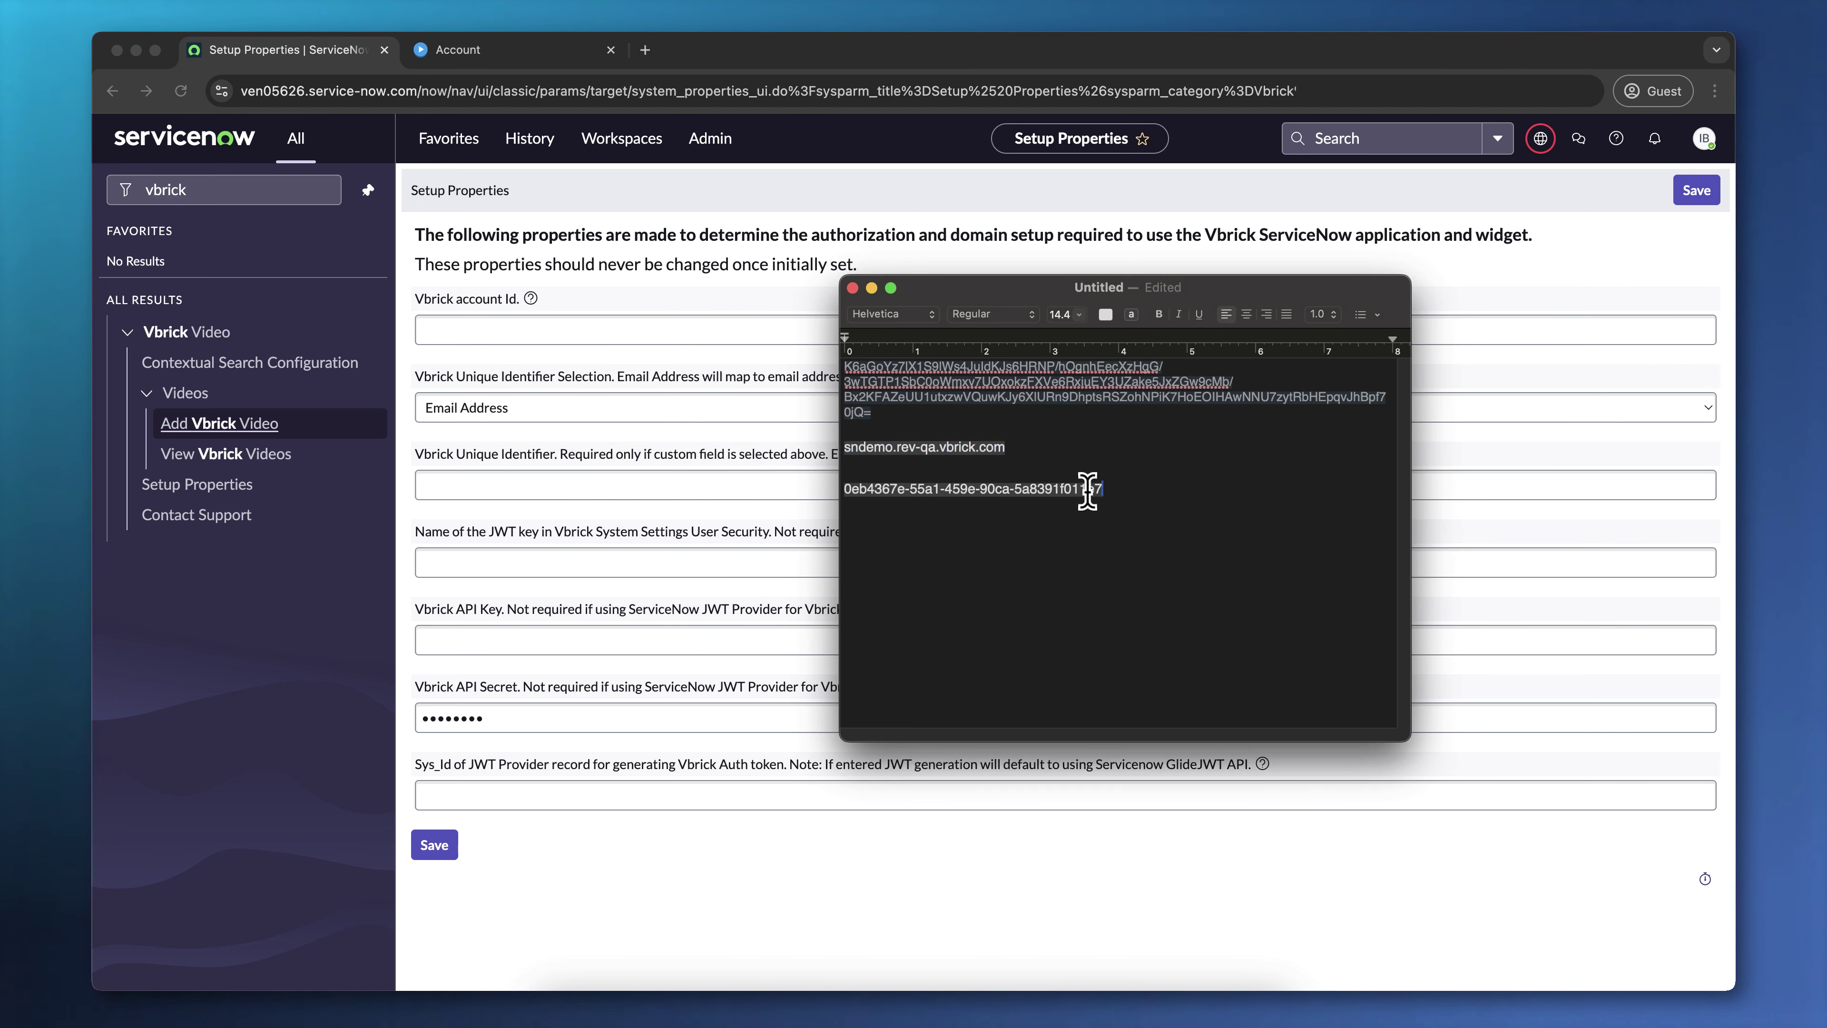
left_click_drag(1108, 490, 827, 513)
key("super+c")
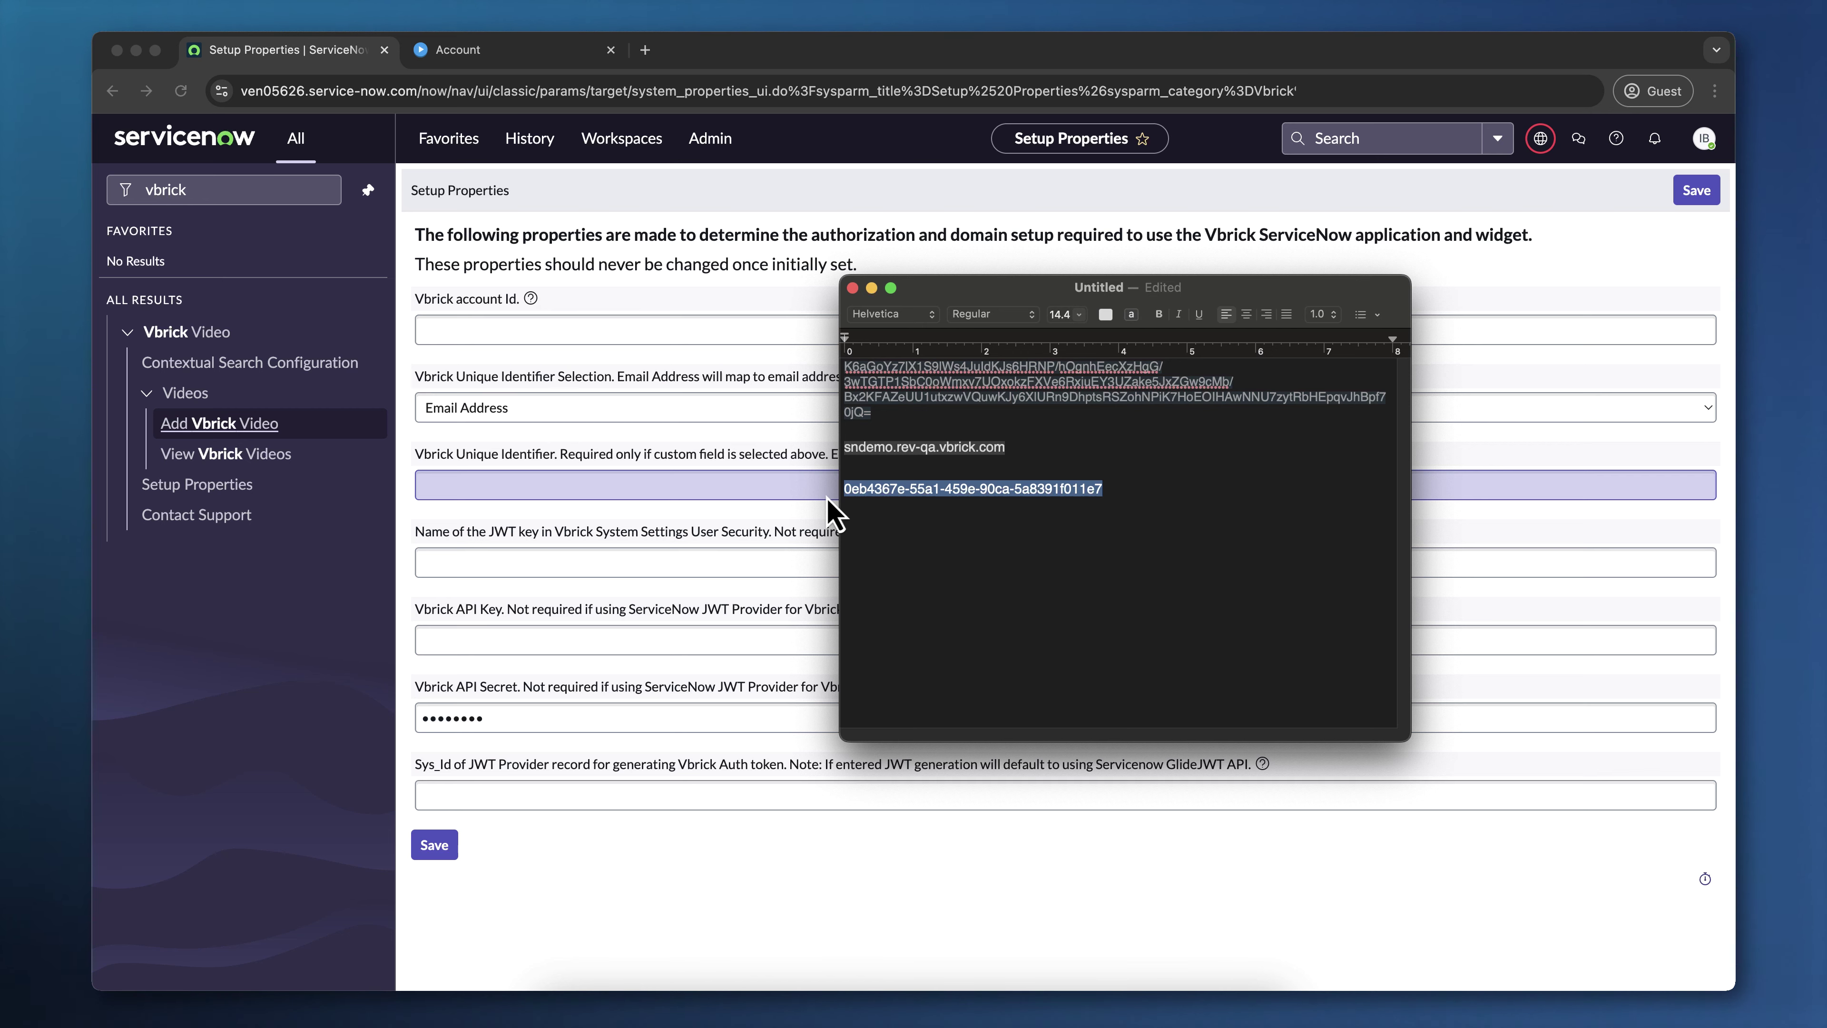
key("super+Tab")
key("super+v")
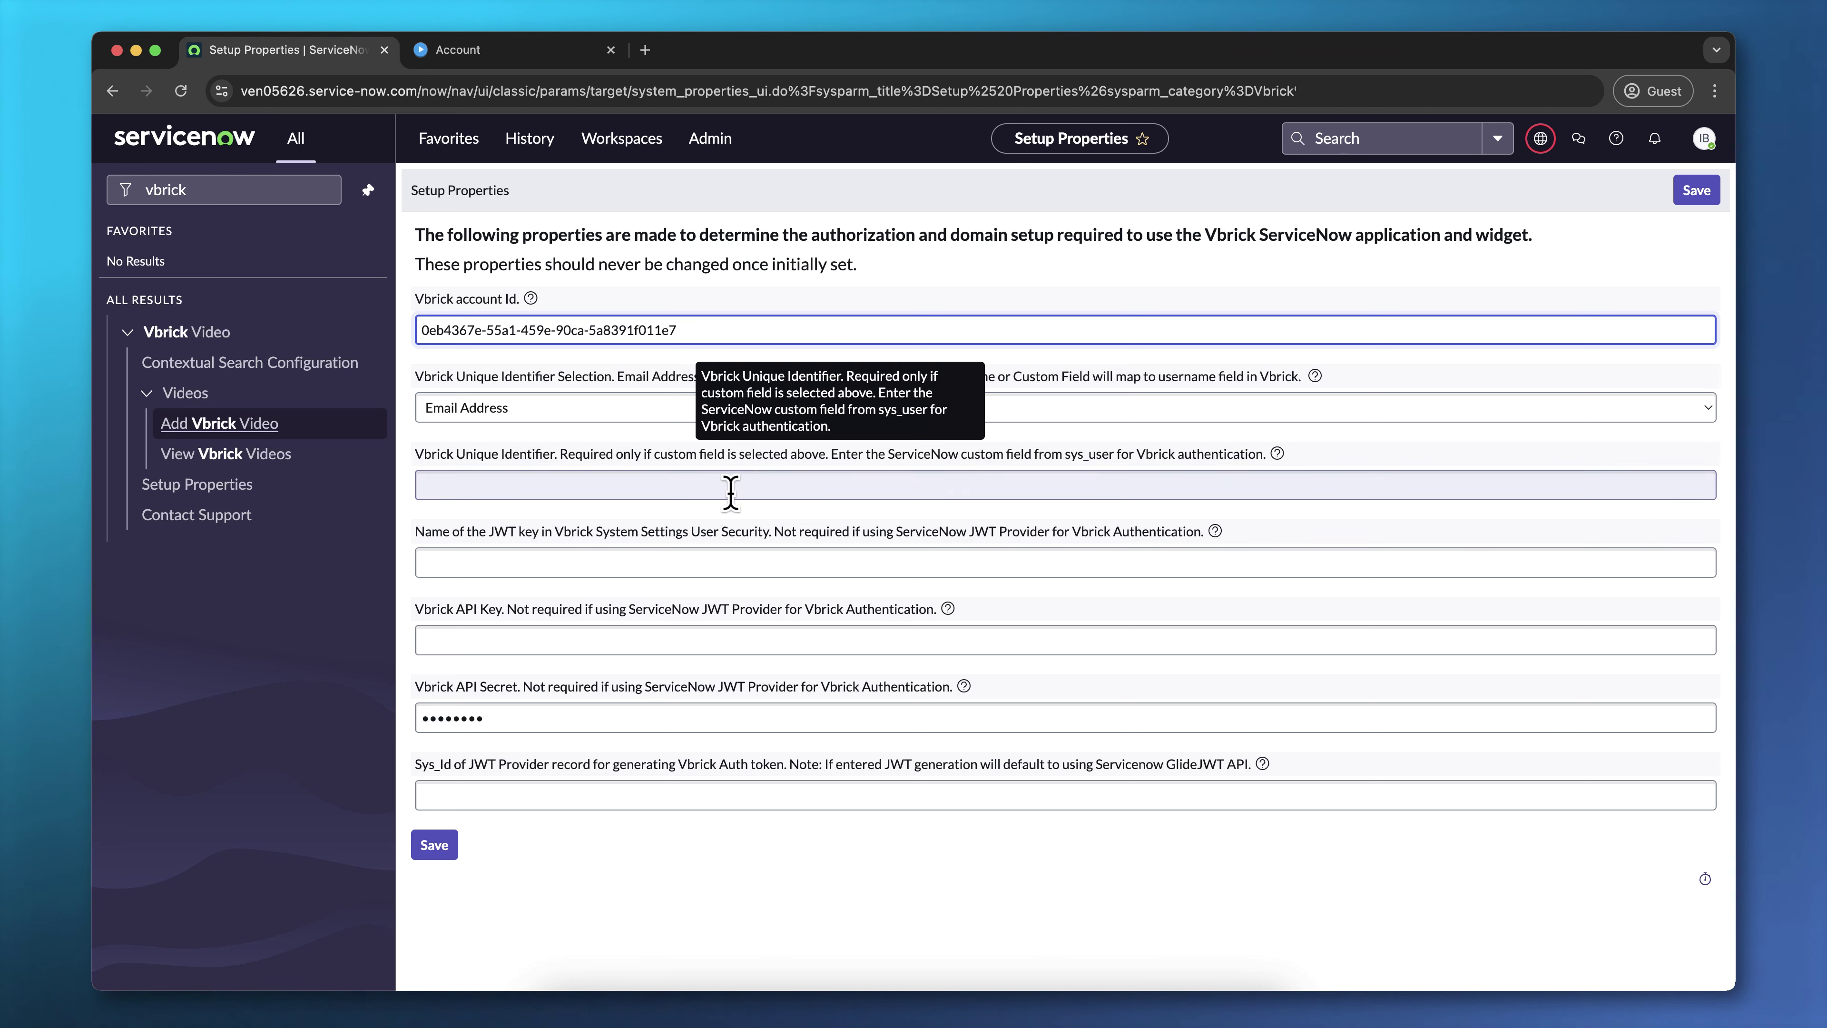
Step: Enter servicenow as the name of the JWT key and fill in the Vbrick API key
left_click(571, 561)
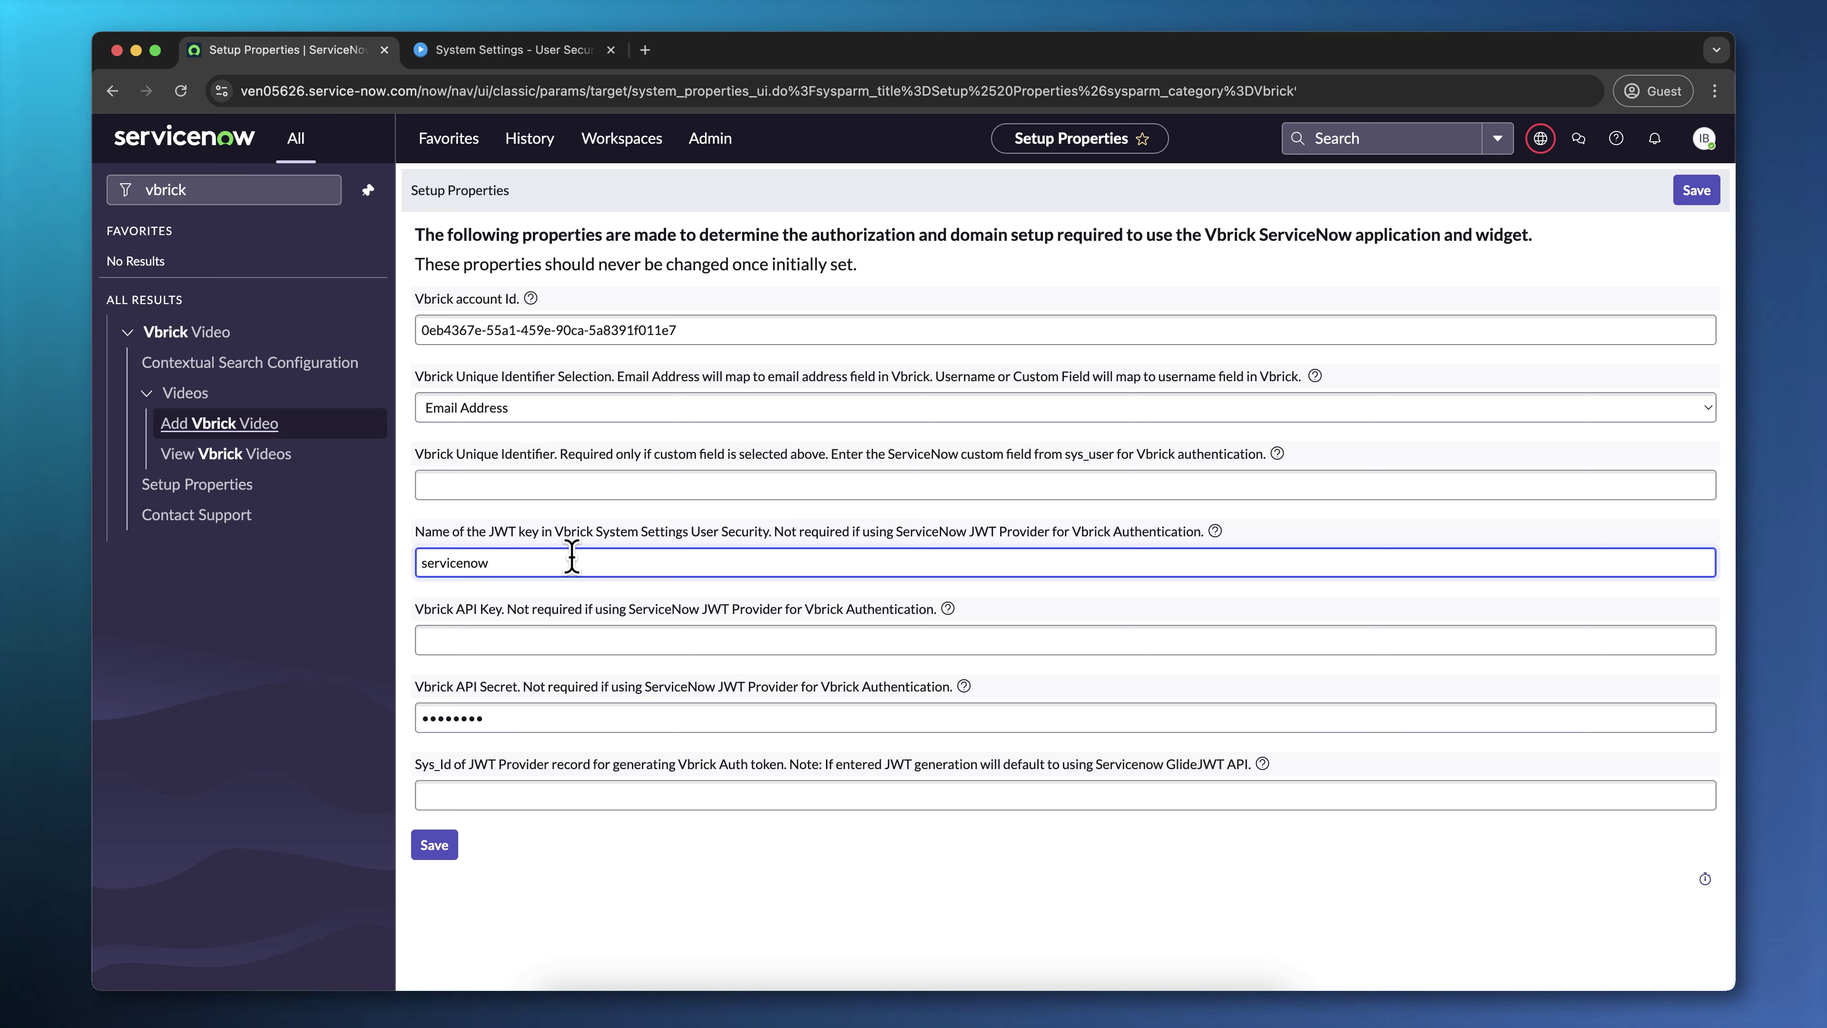
left_click(603, 636)
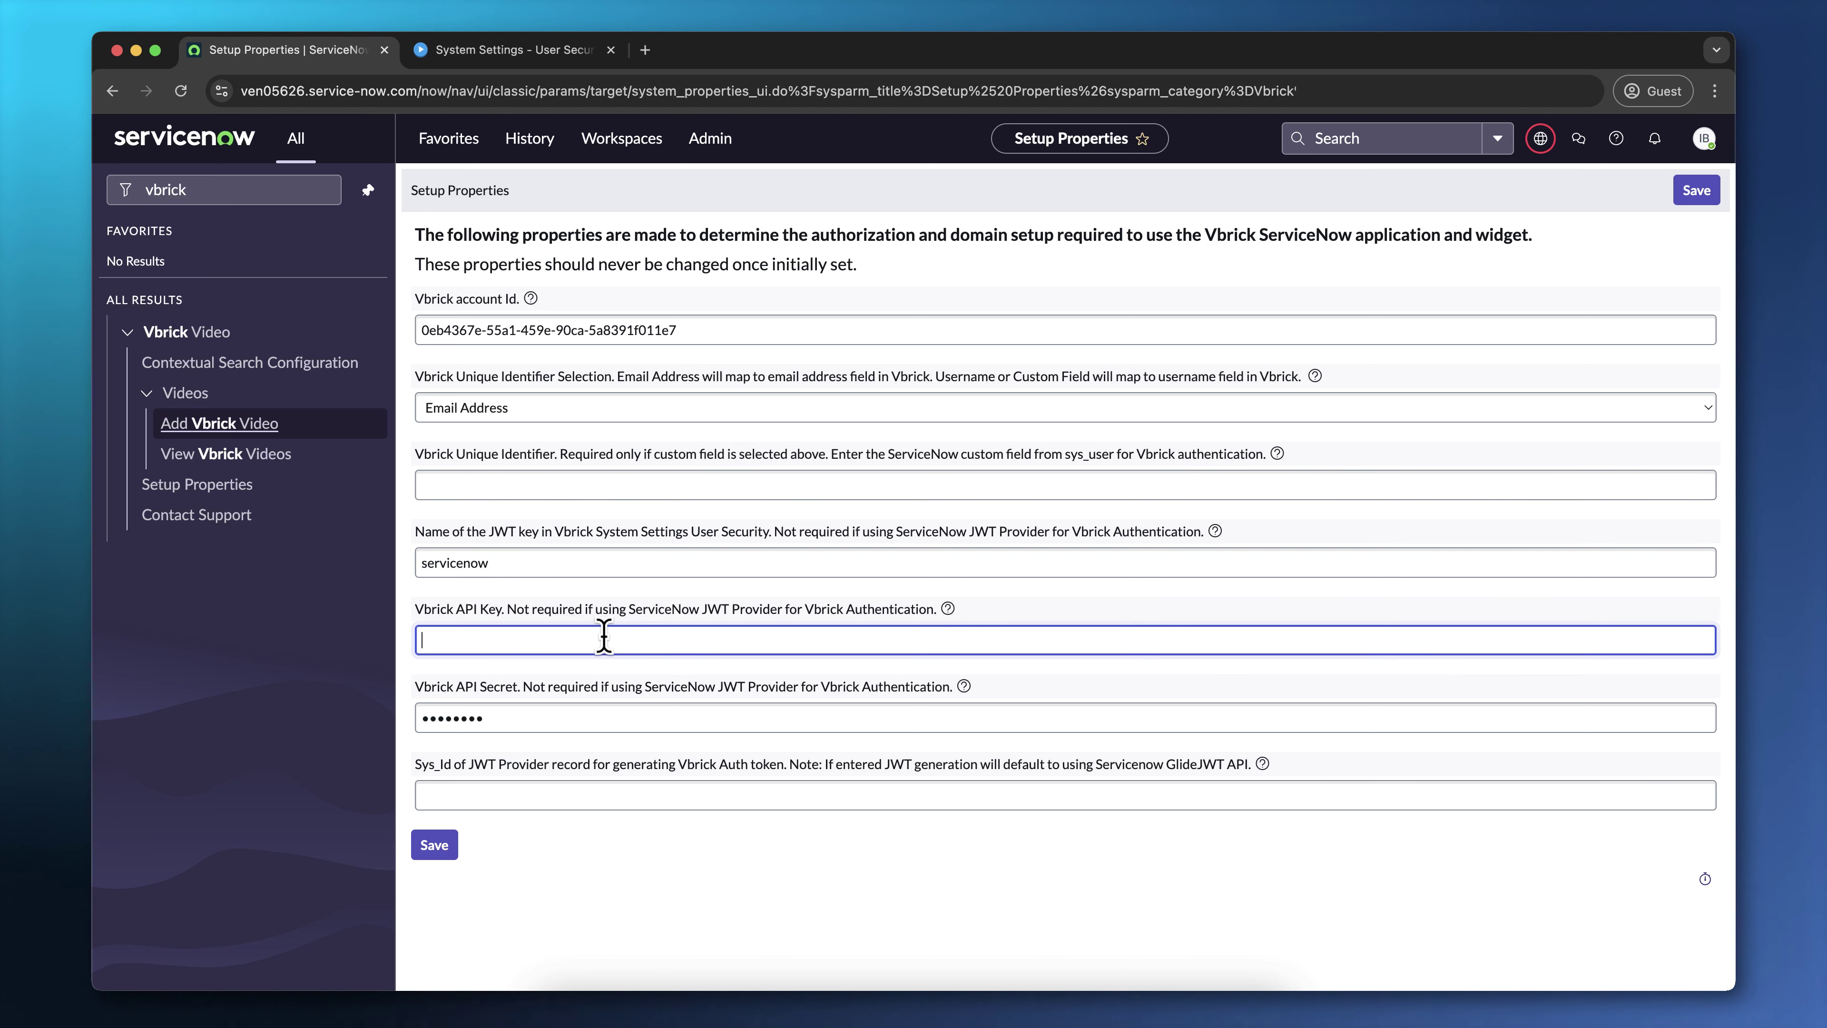
Step: Replace the Vbrick API Secret with the secret copied from the text note, and save the setup properties
double_click(511, 717)
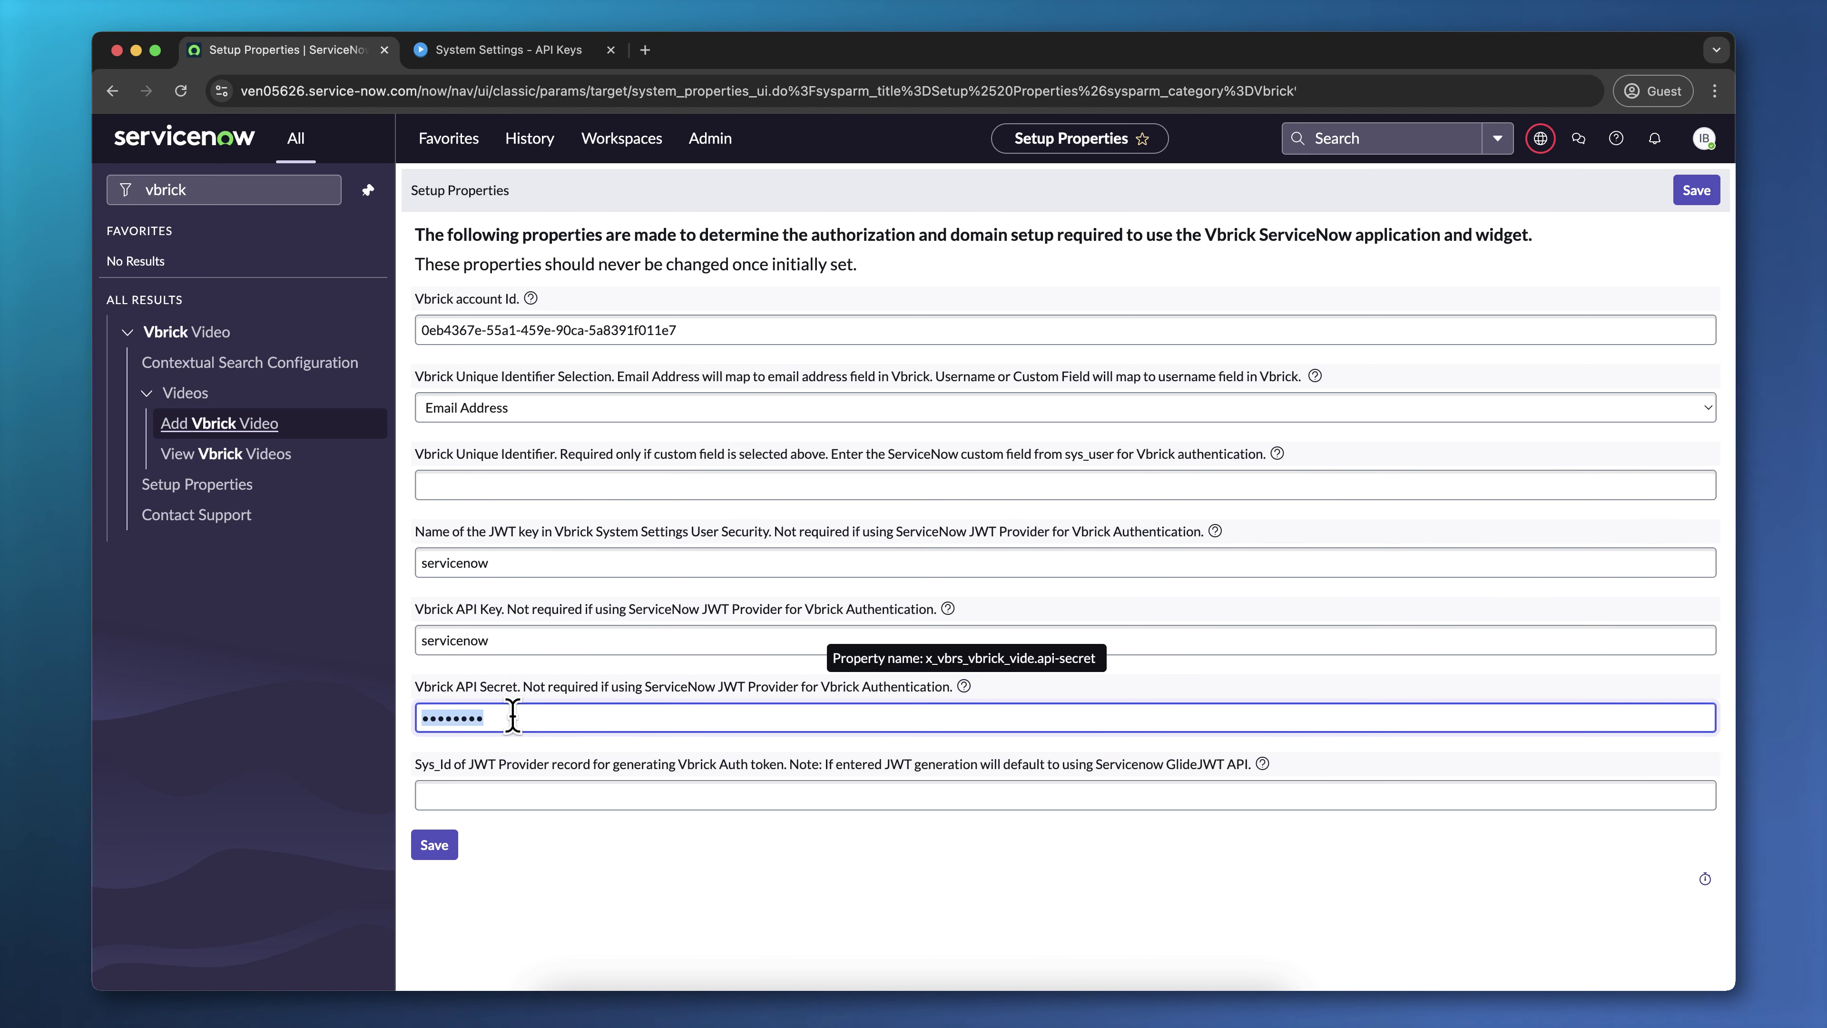
key("super+Tab")
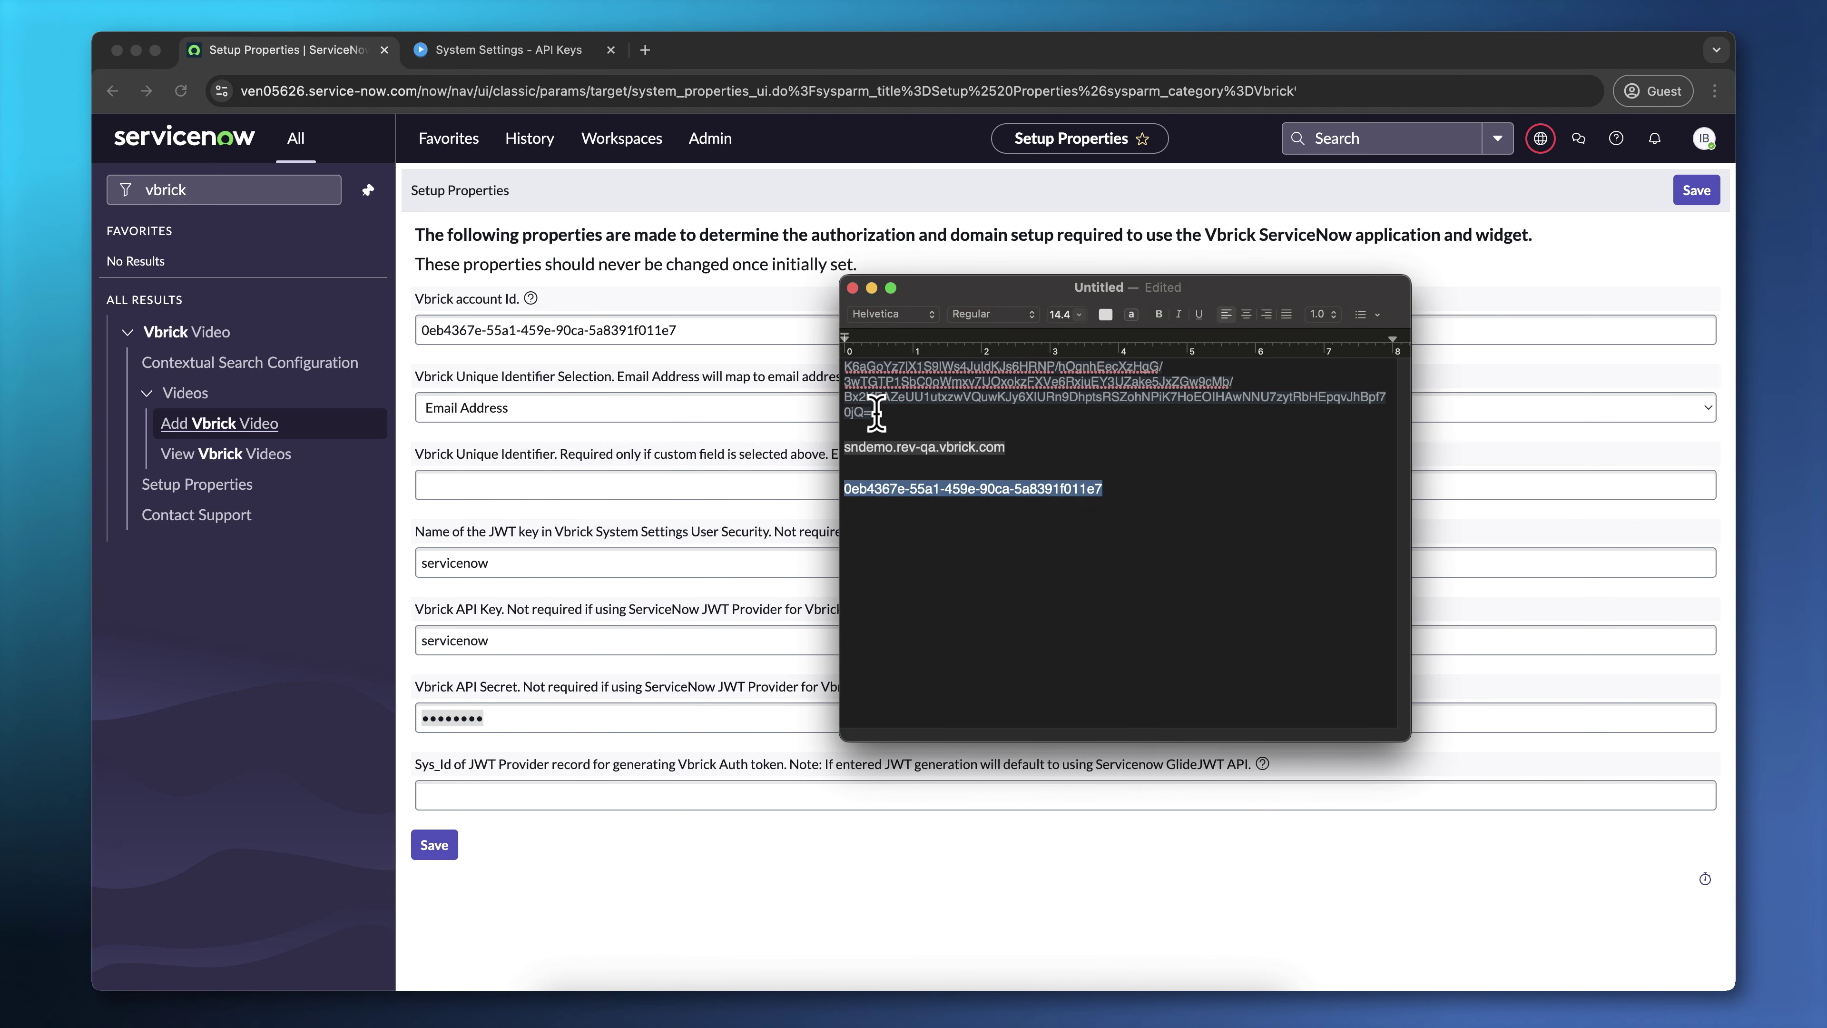
left_click_drag(875, 413, 840, 380)
right_click(1068, 370)
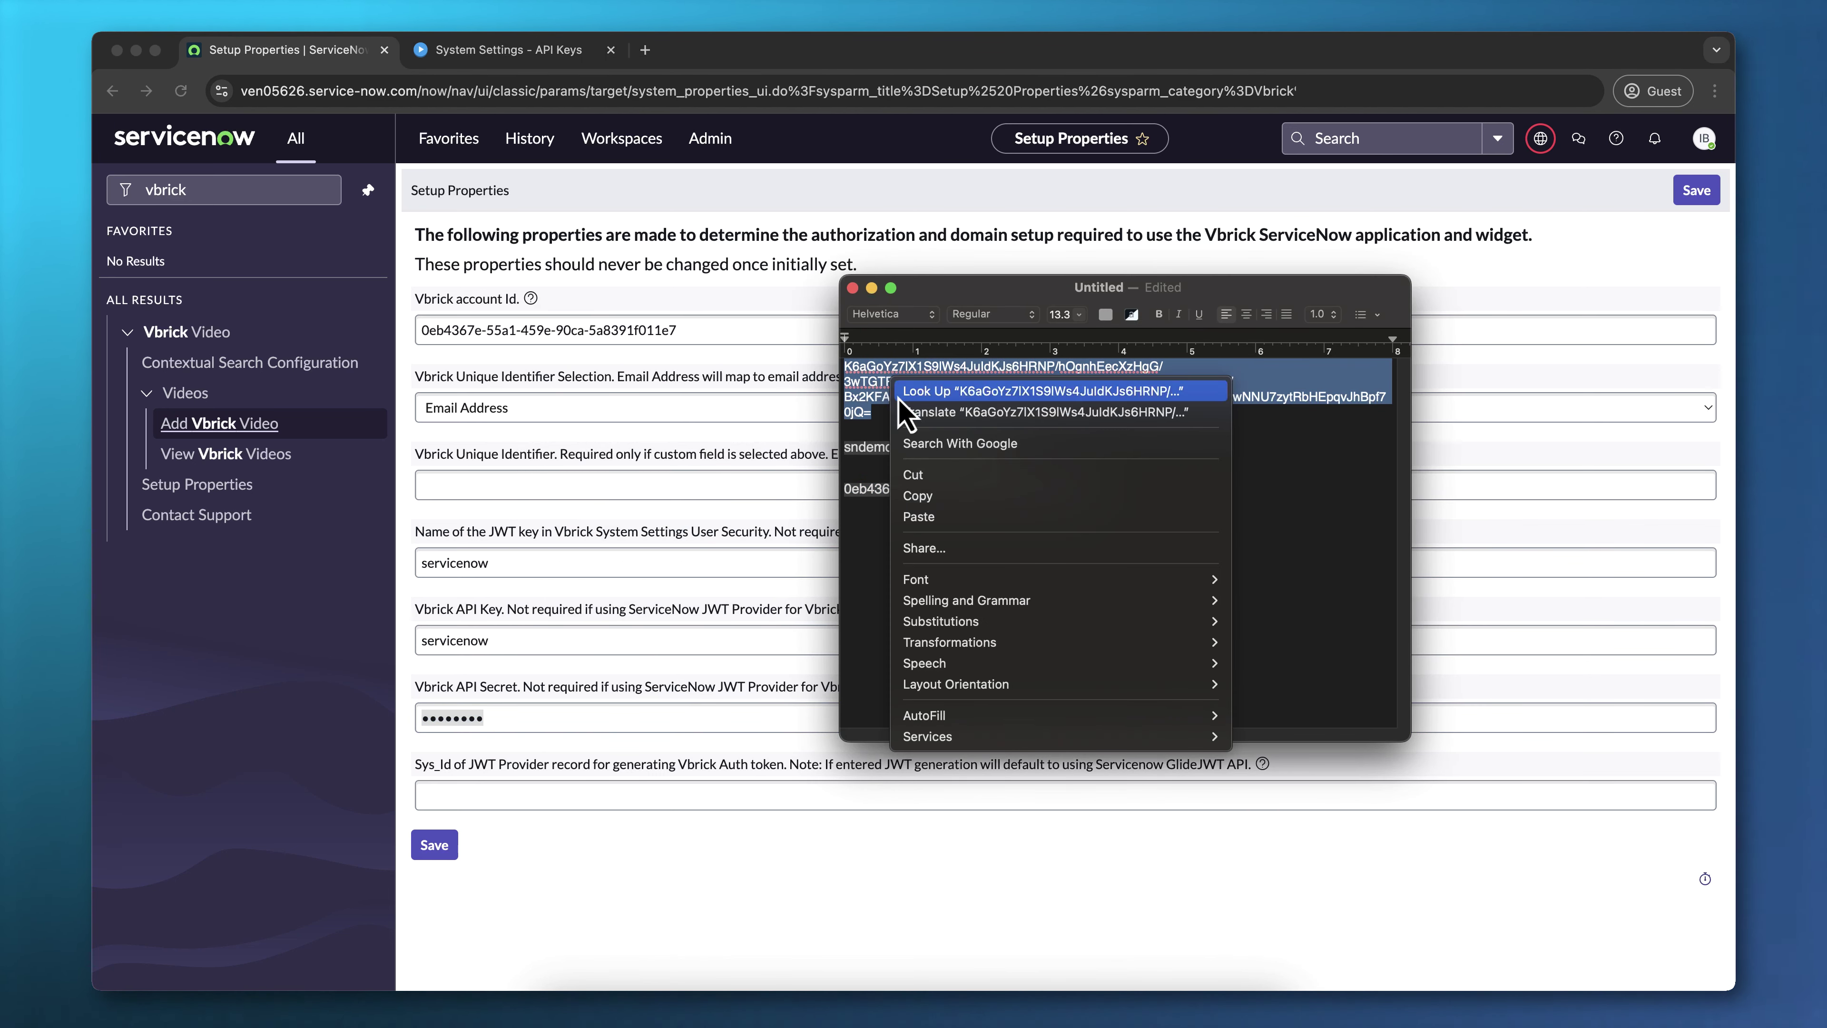
left_click(1101, 498)
left_click(508, 714)
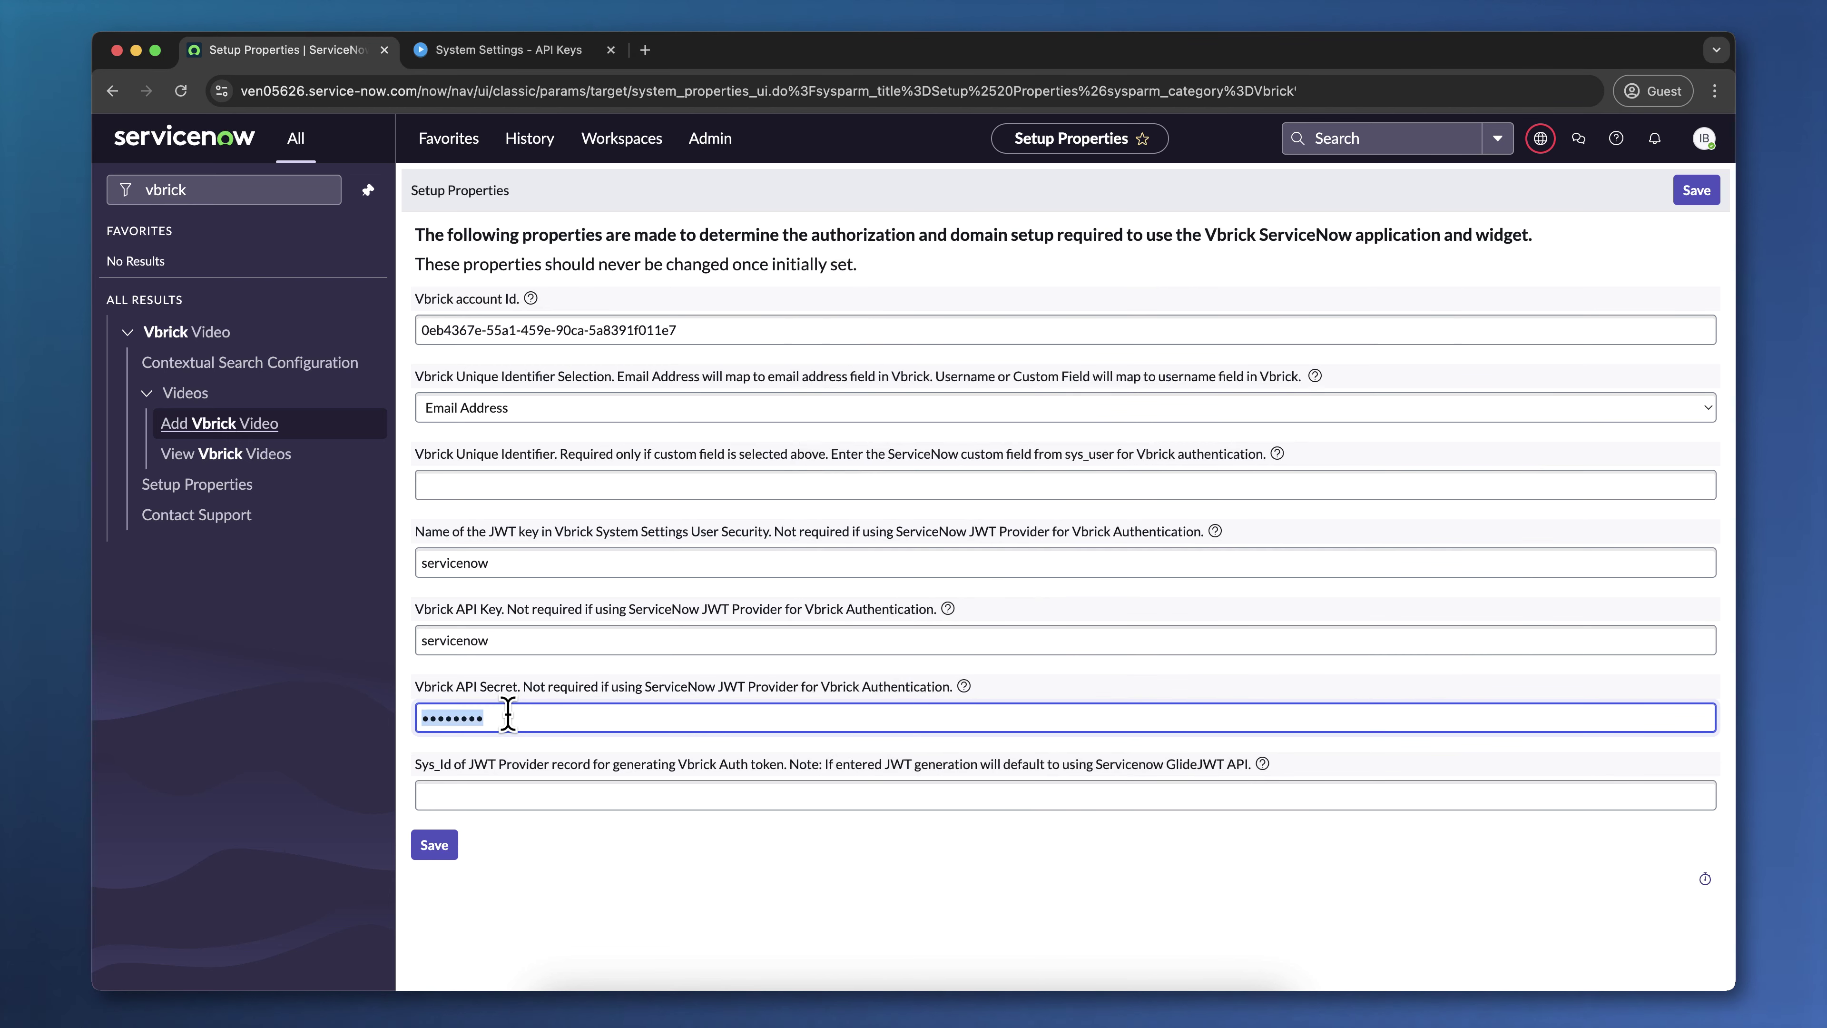
key("super+v")
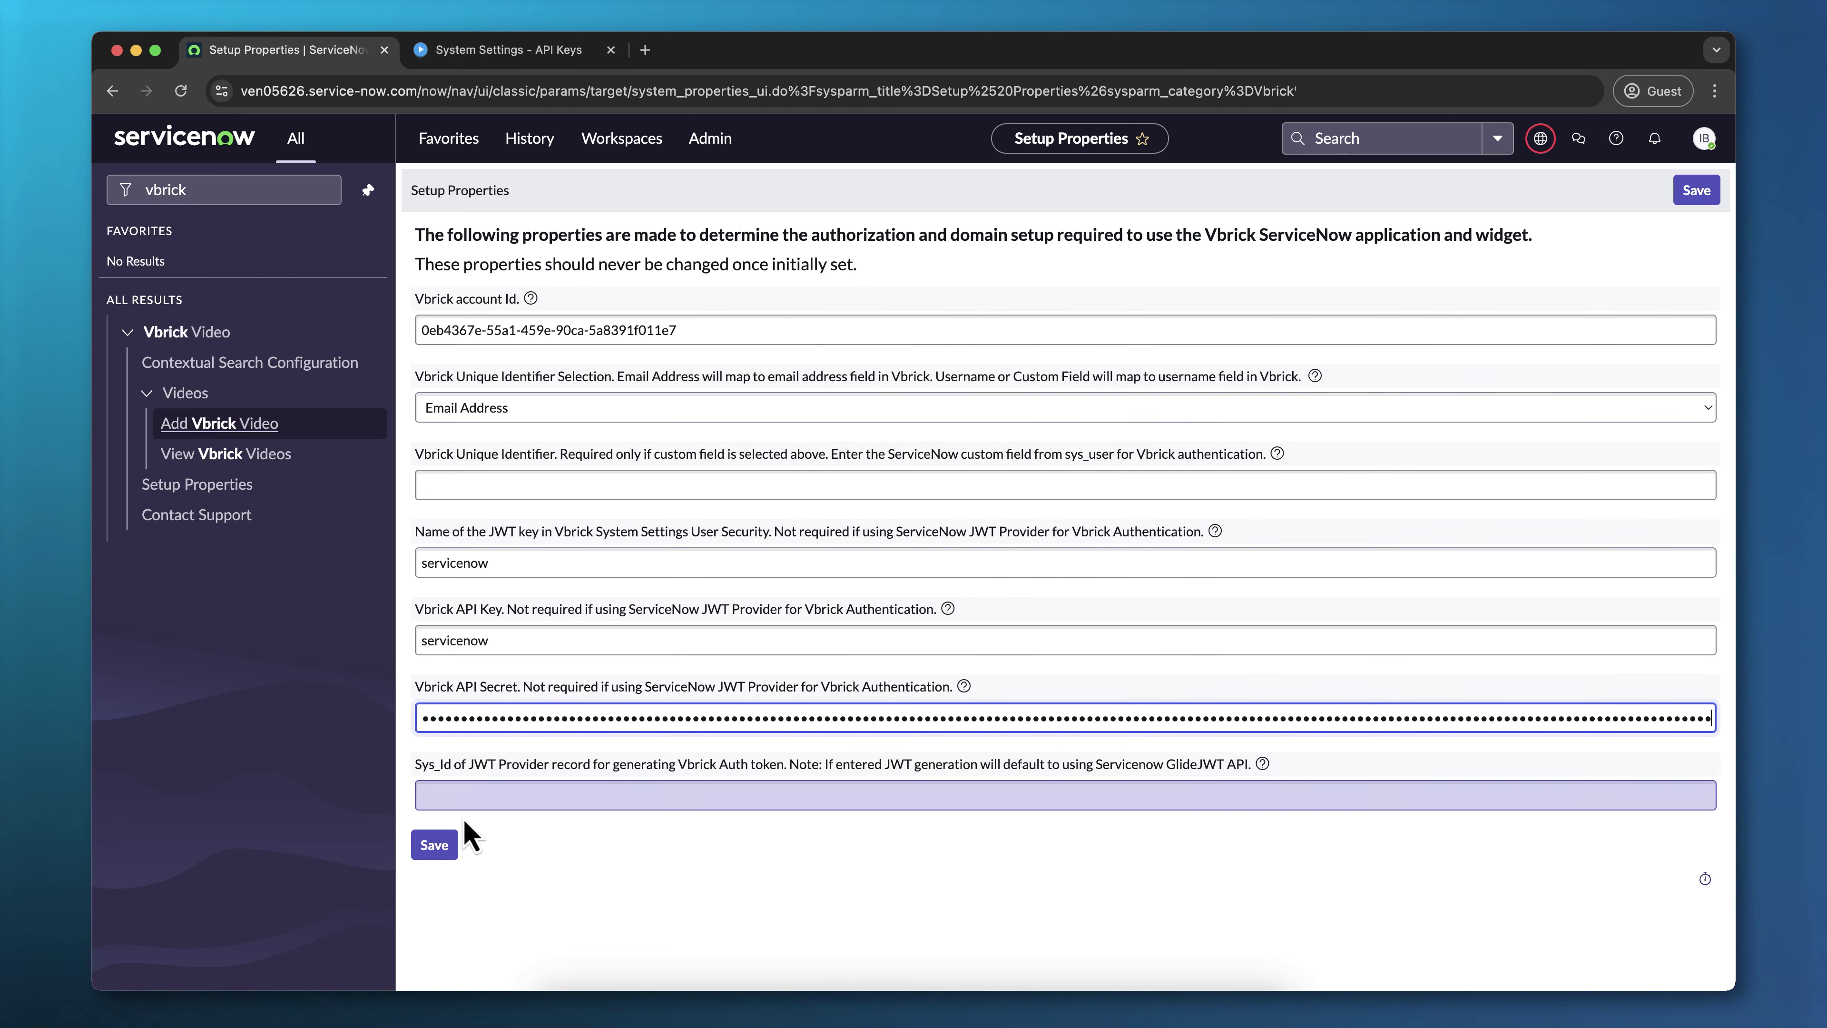
left_click(435, 846)
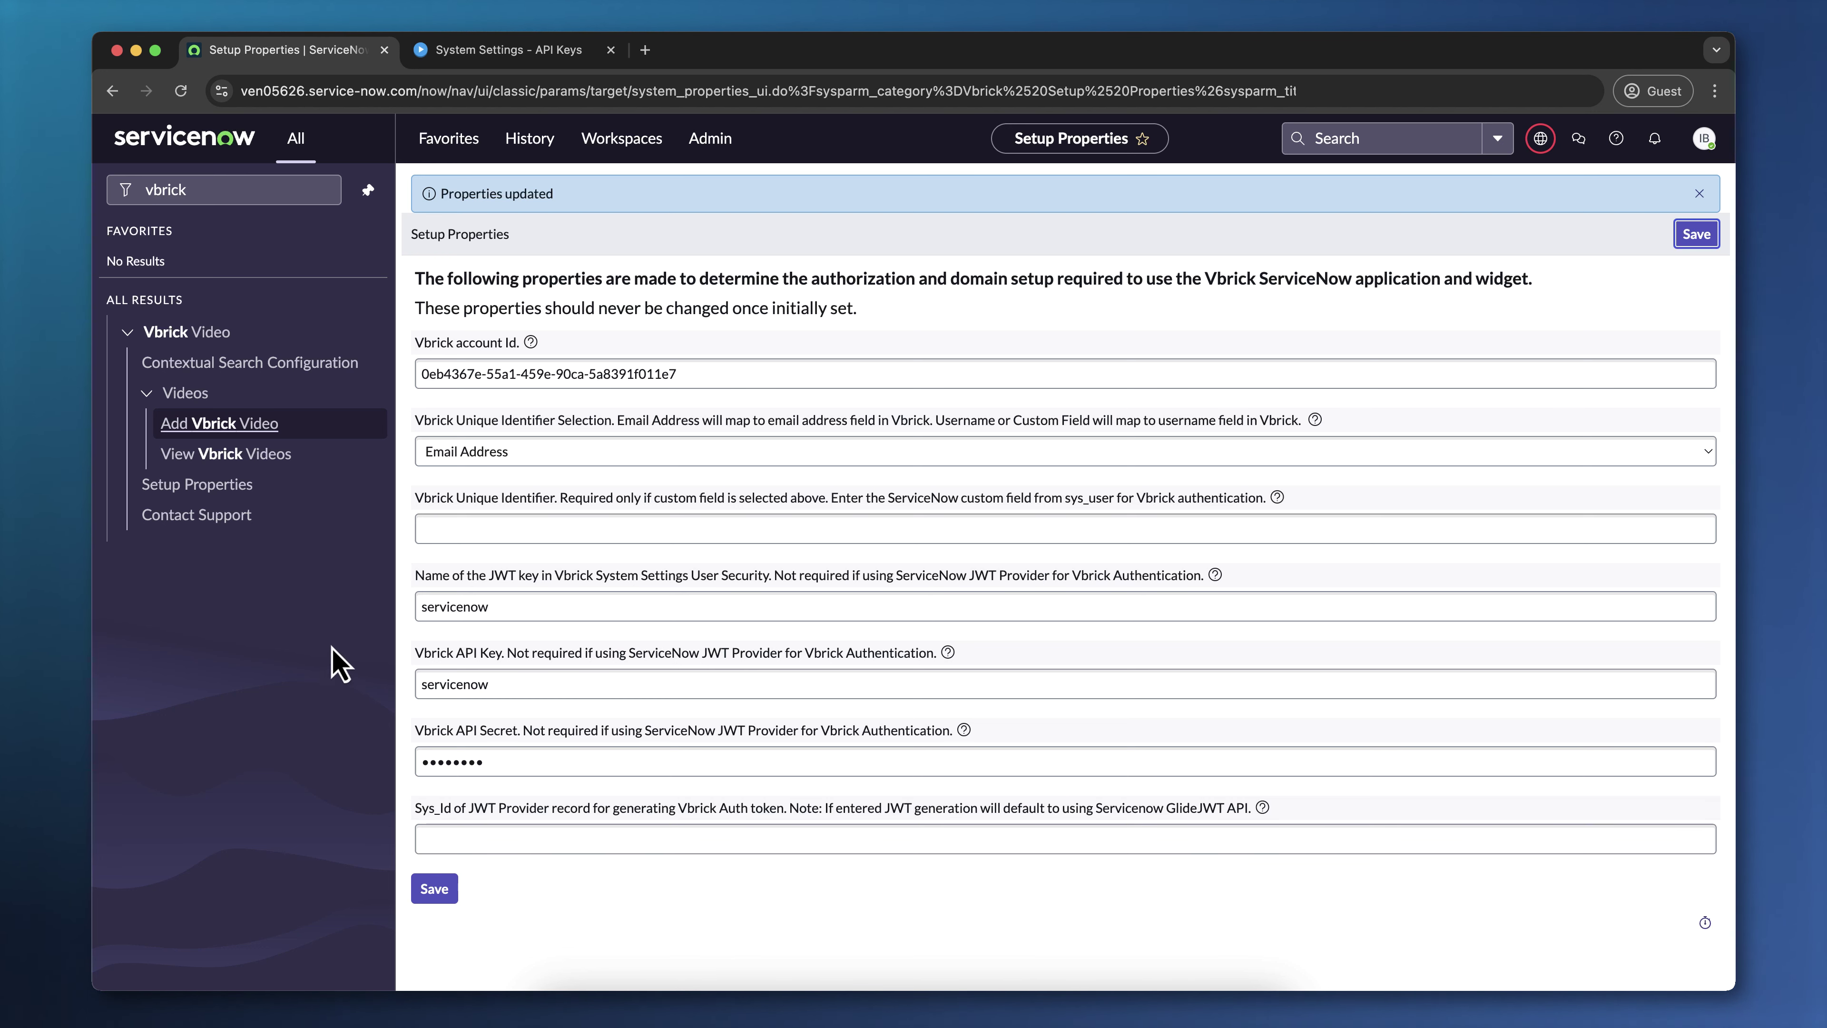
Step: Open the System Properties list by entering sys_properties_list.do in the navigator filter
double_click(212, 193)
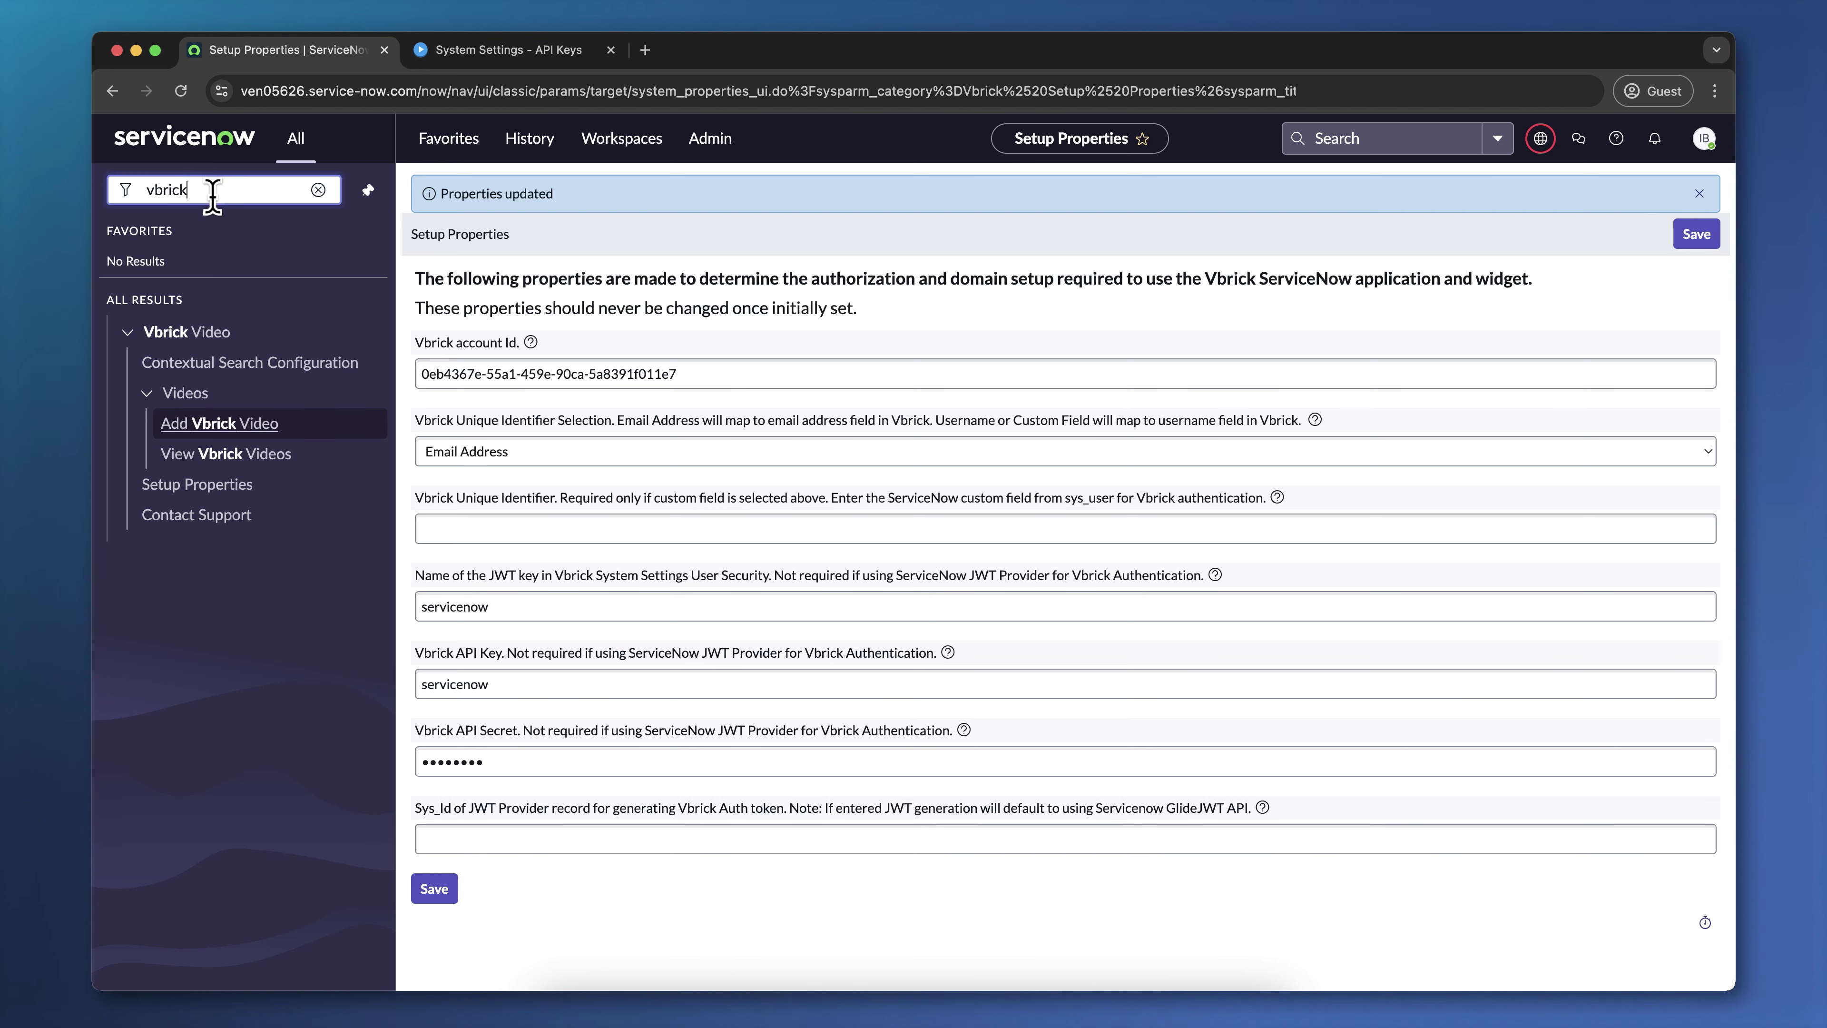
type("sys")
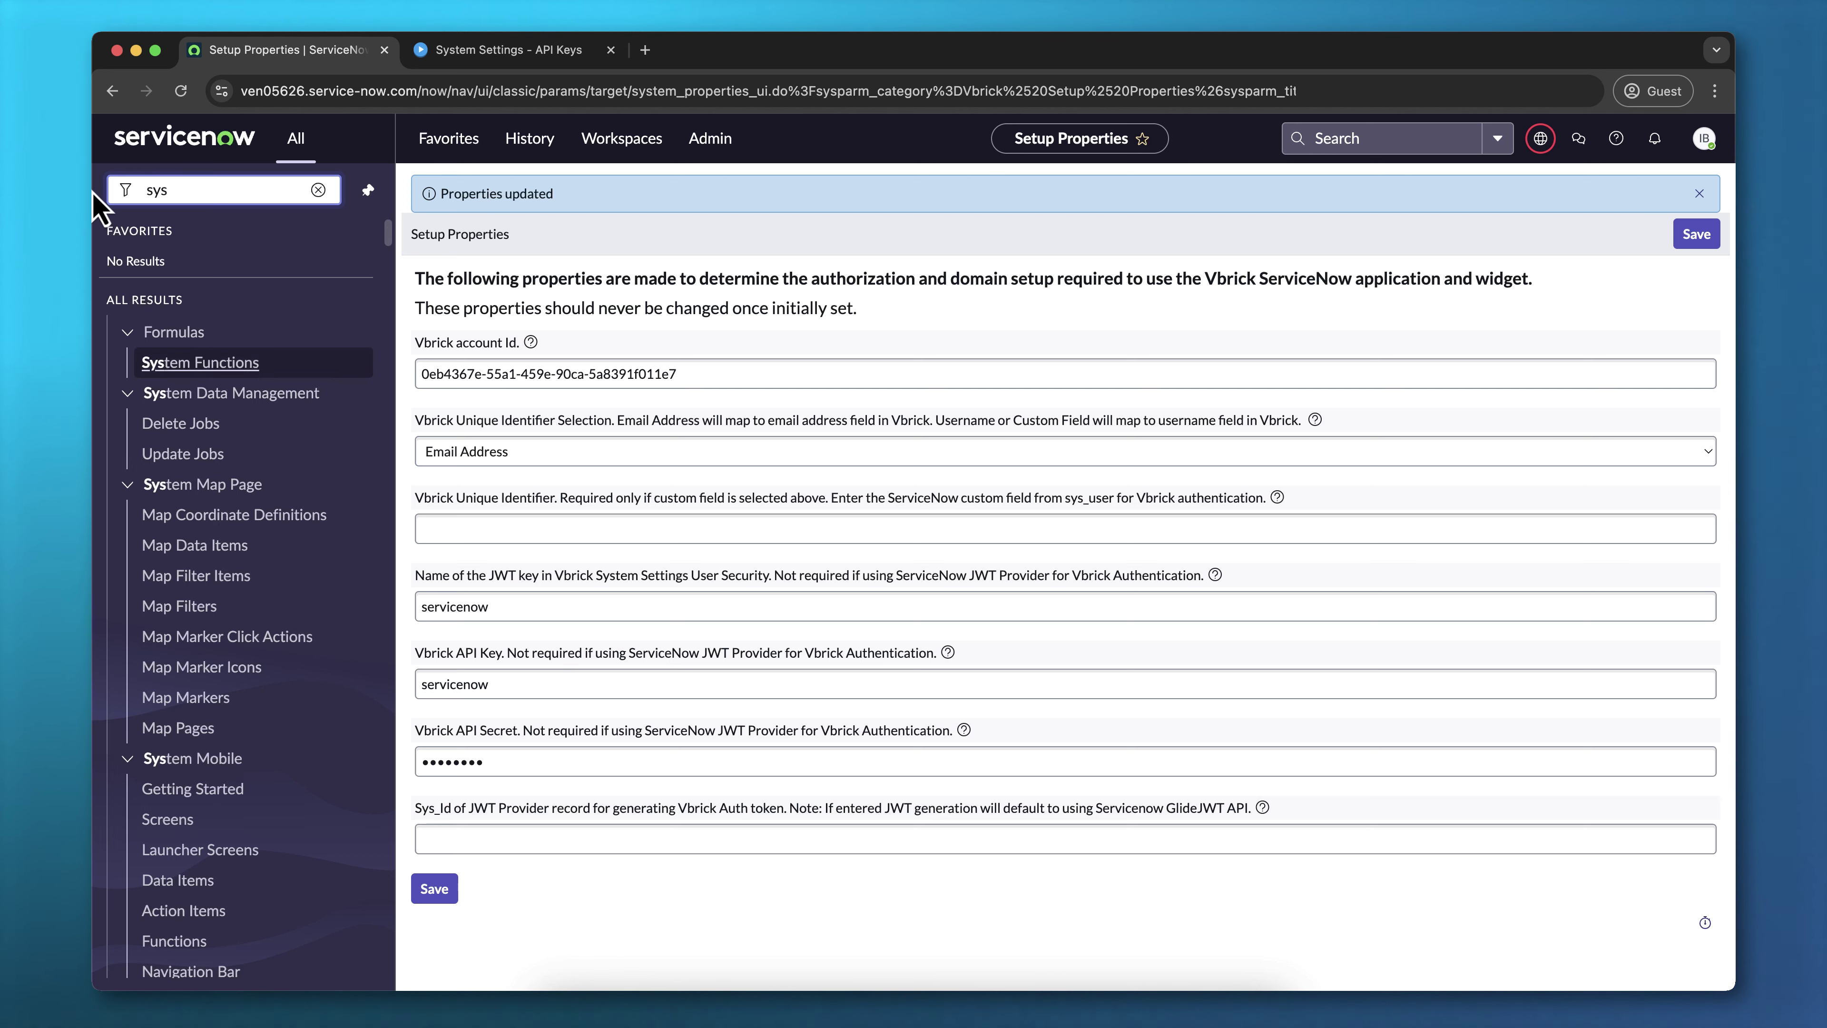
type("_properties_list.do")
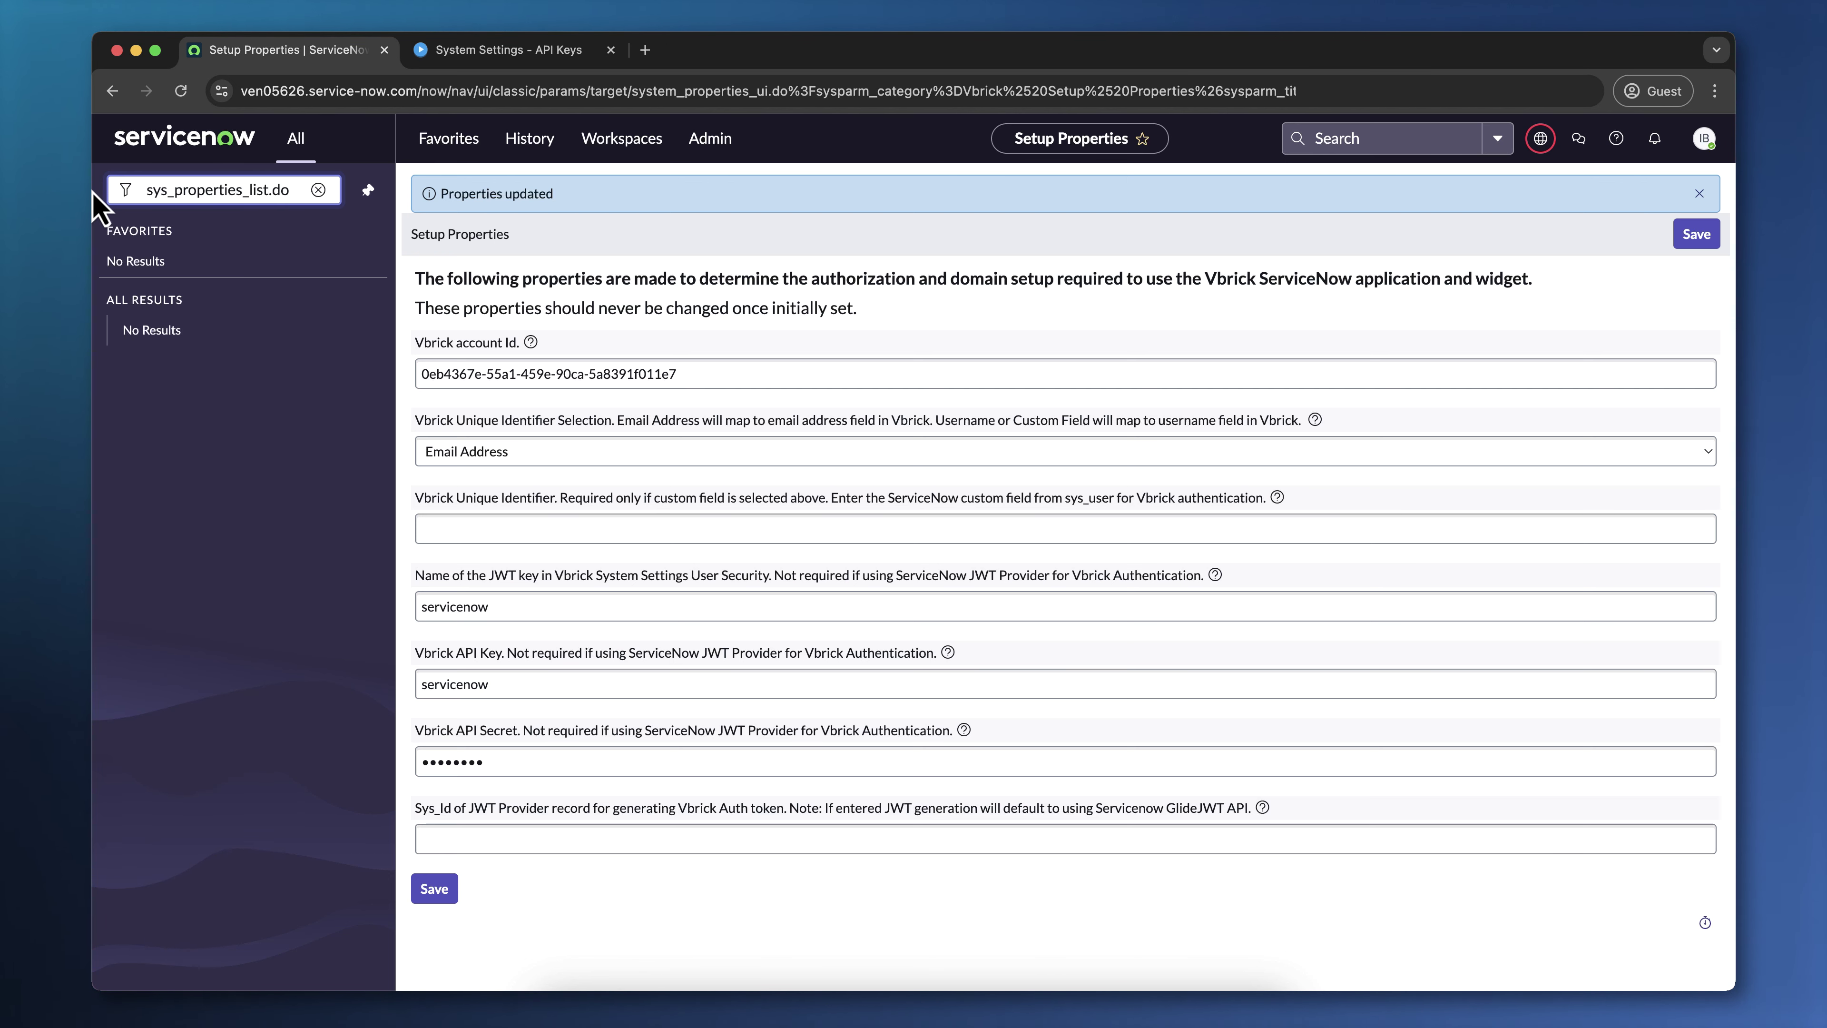
key("Return")
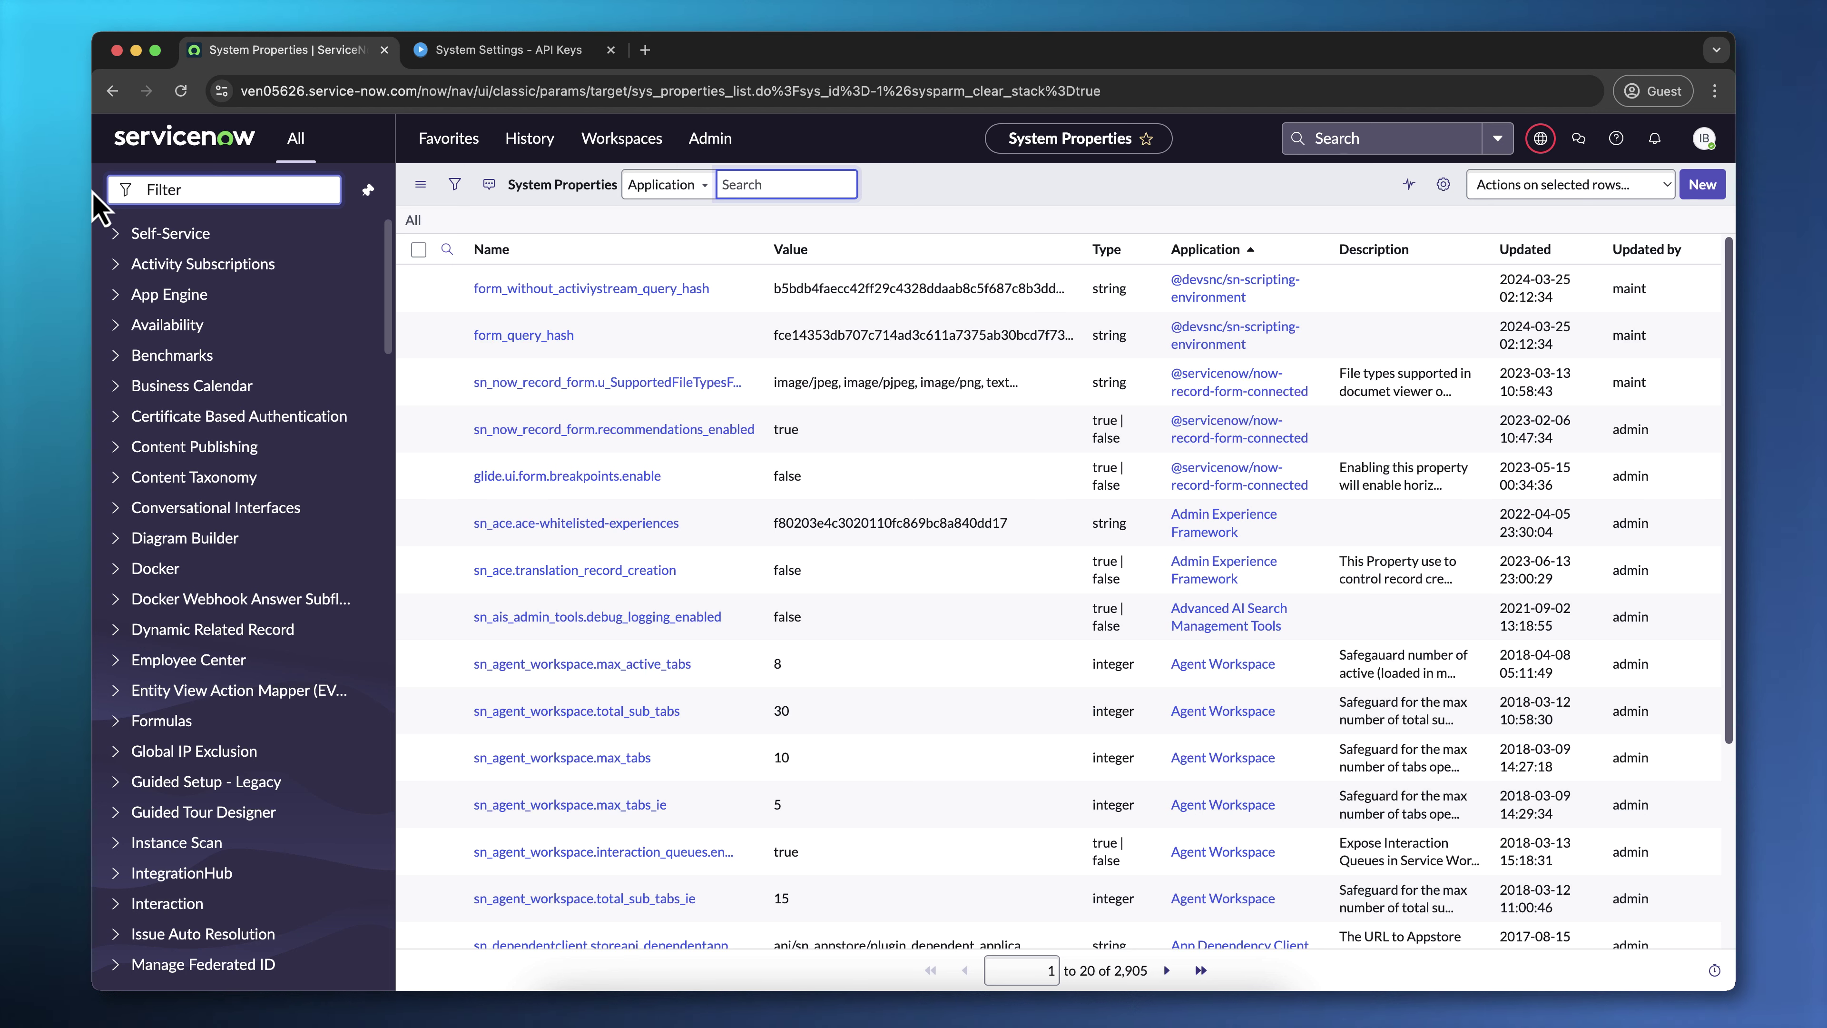
Step: Search the system properties by Name for glide.html.enable and open the glide.html.enable_media_sites record
left_click(661, 186)
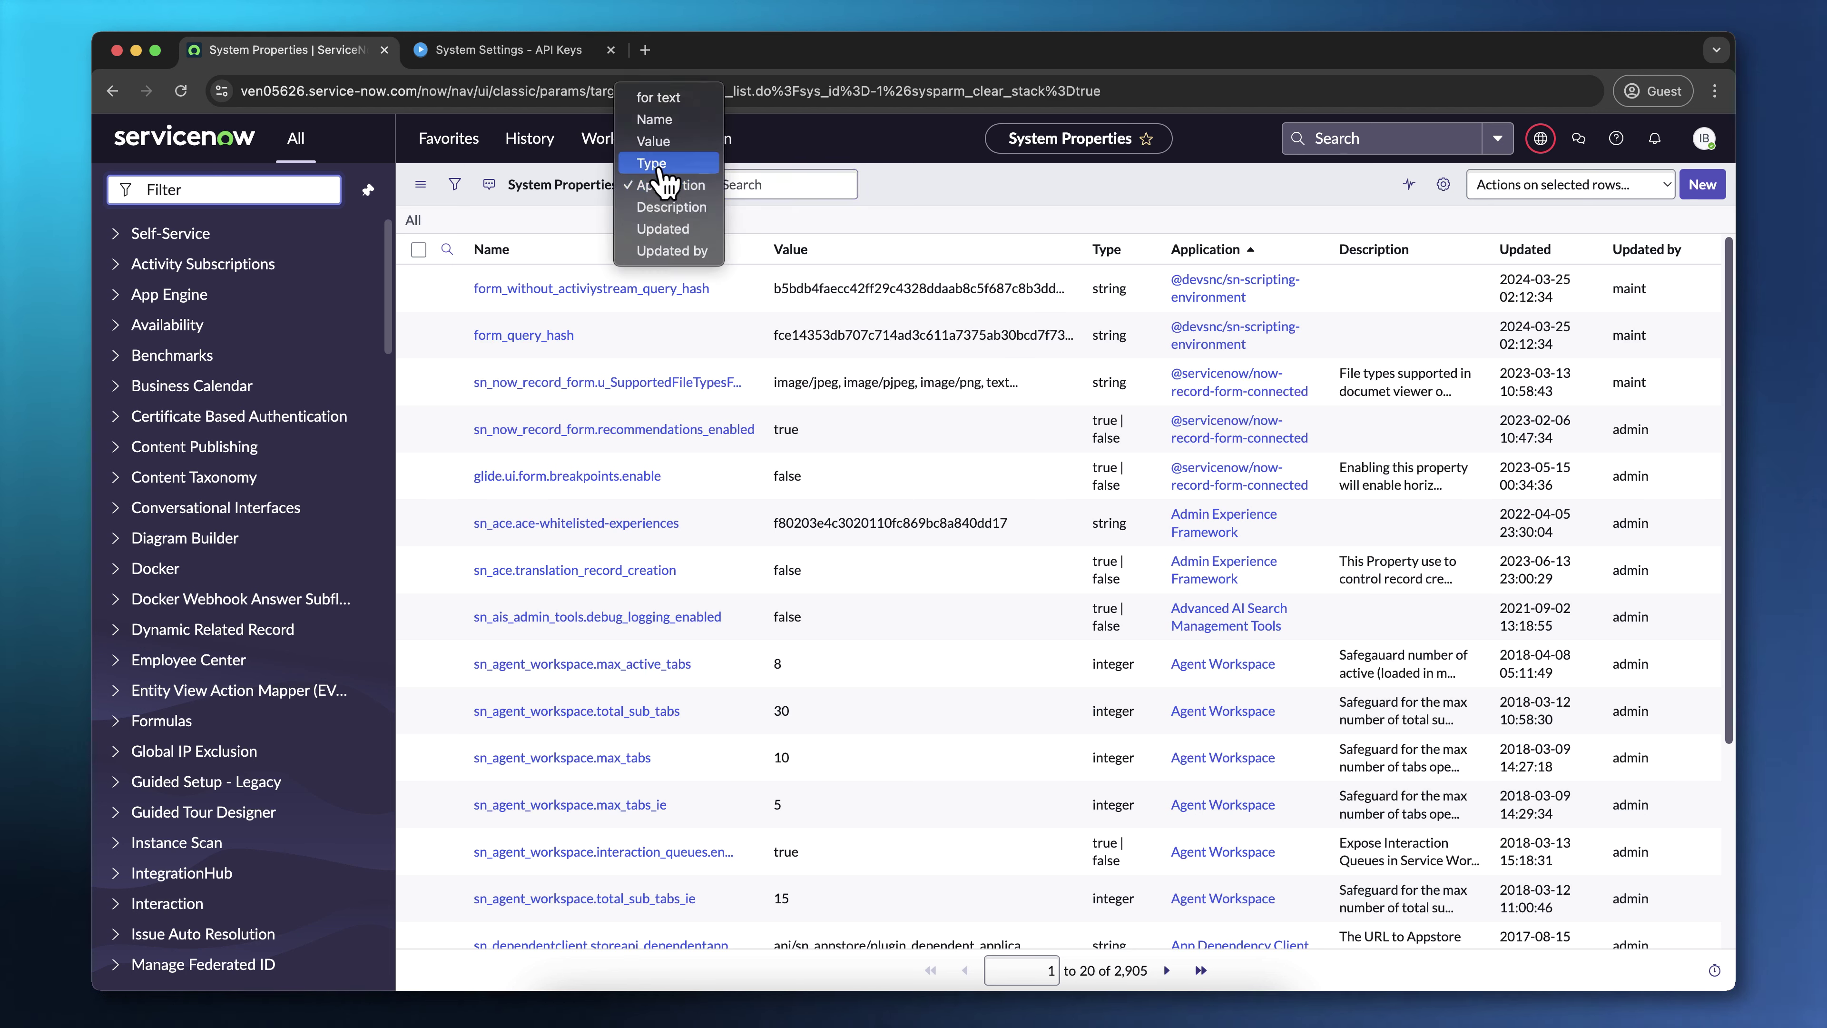
left_click(656, 119)
left_click(739, 184)
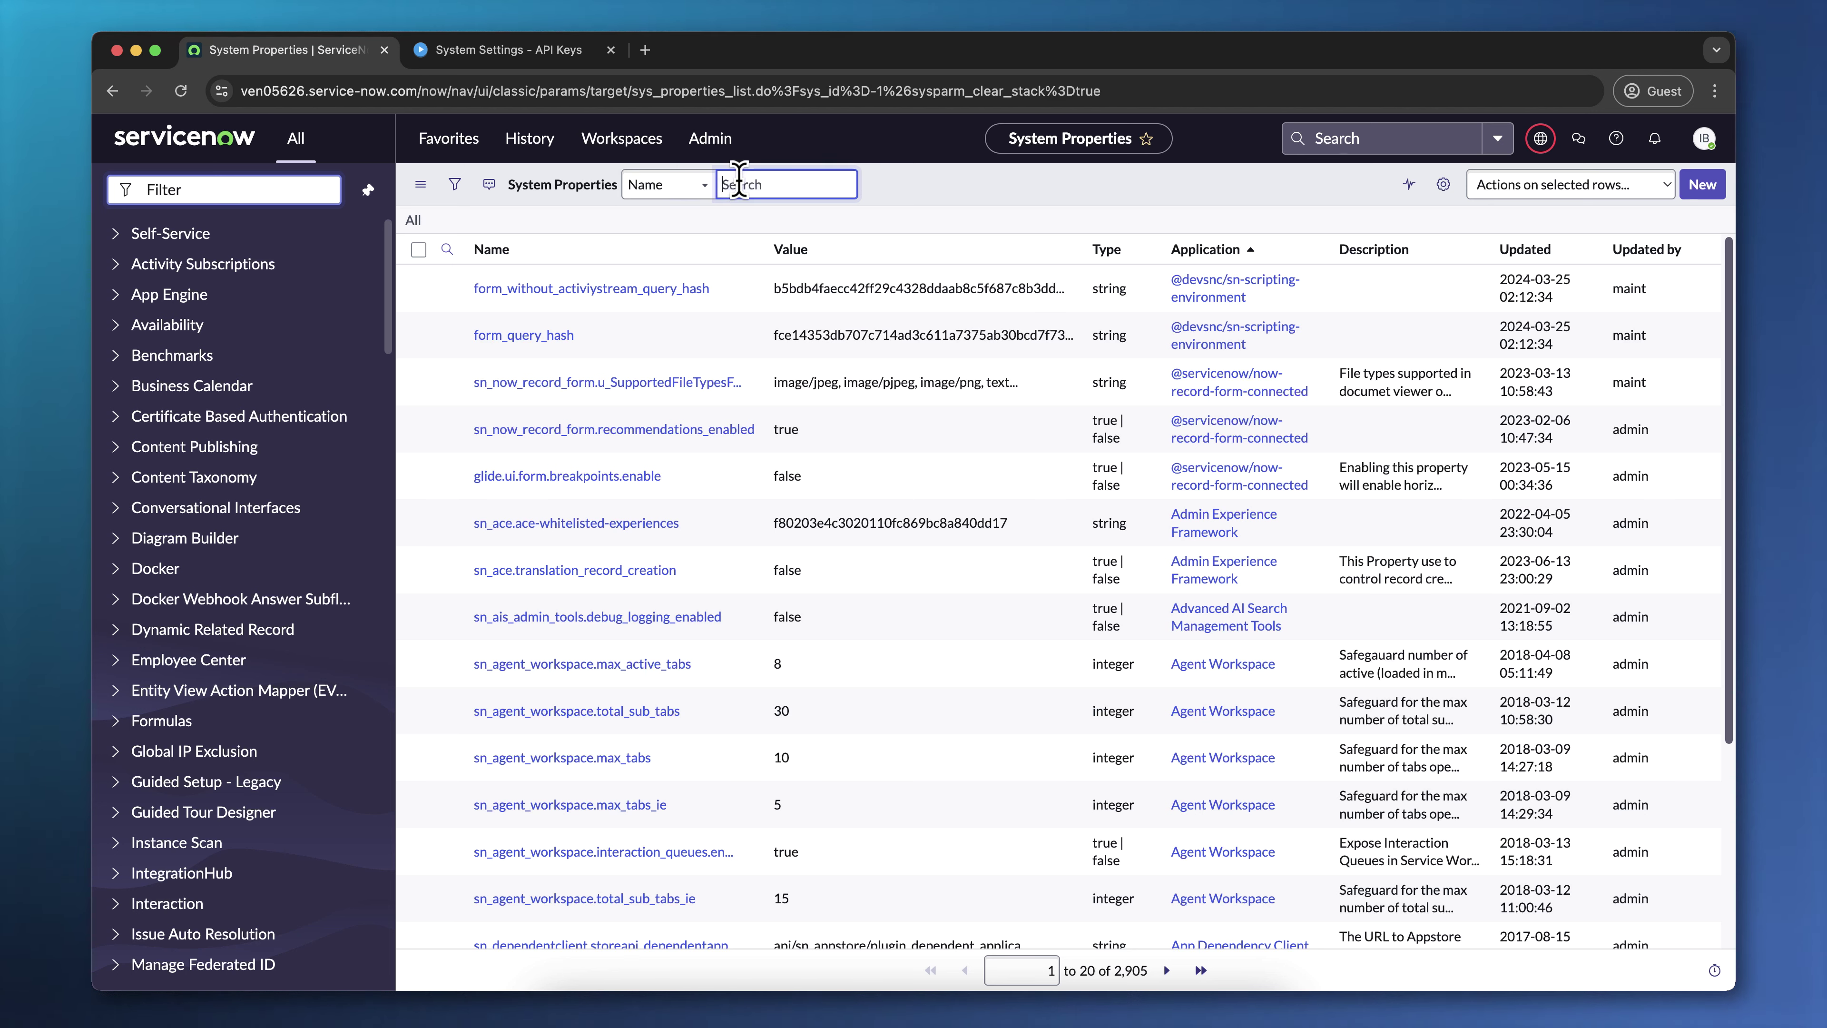
type("glide.html.enable")
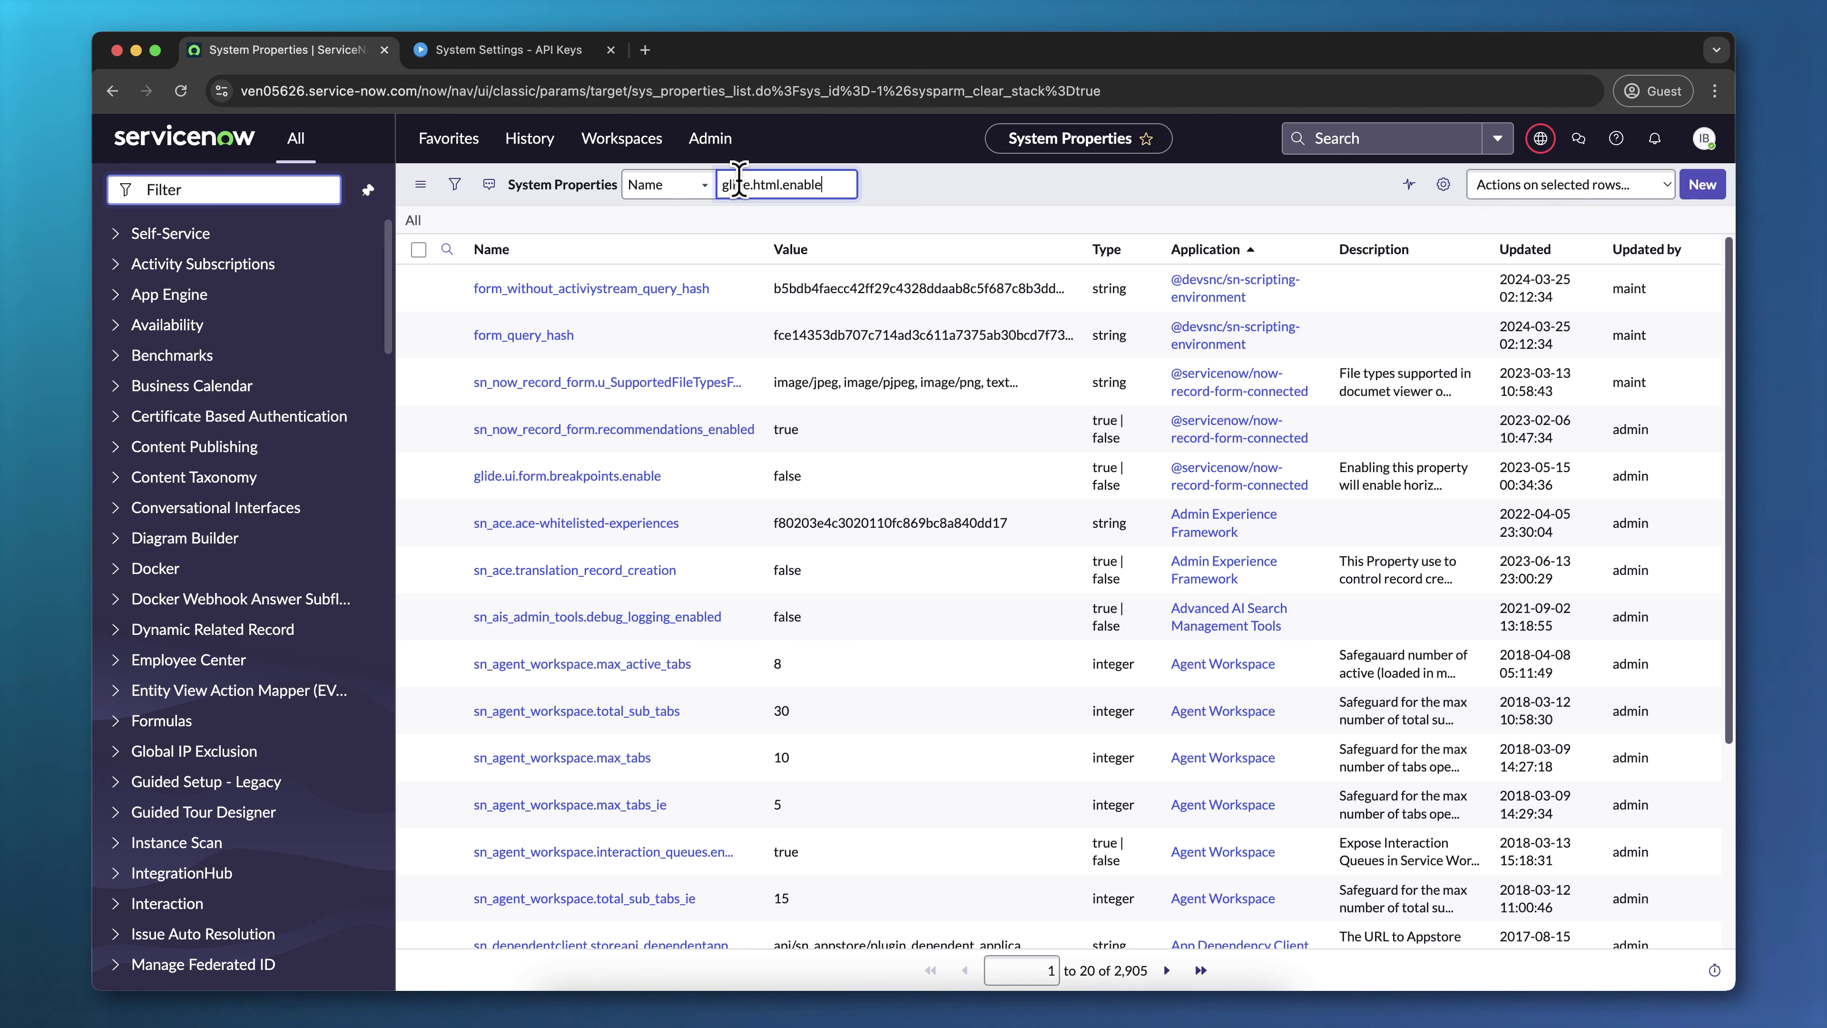
key("Return")
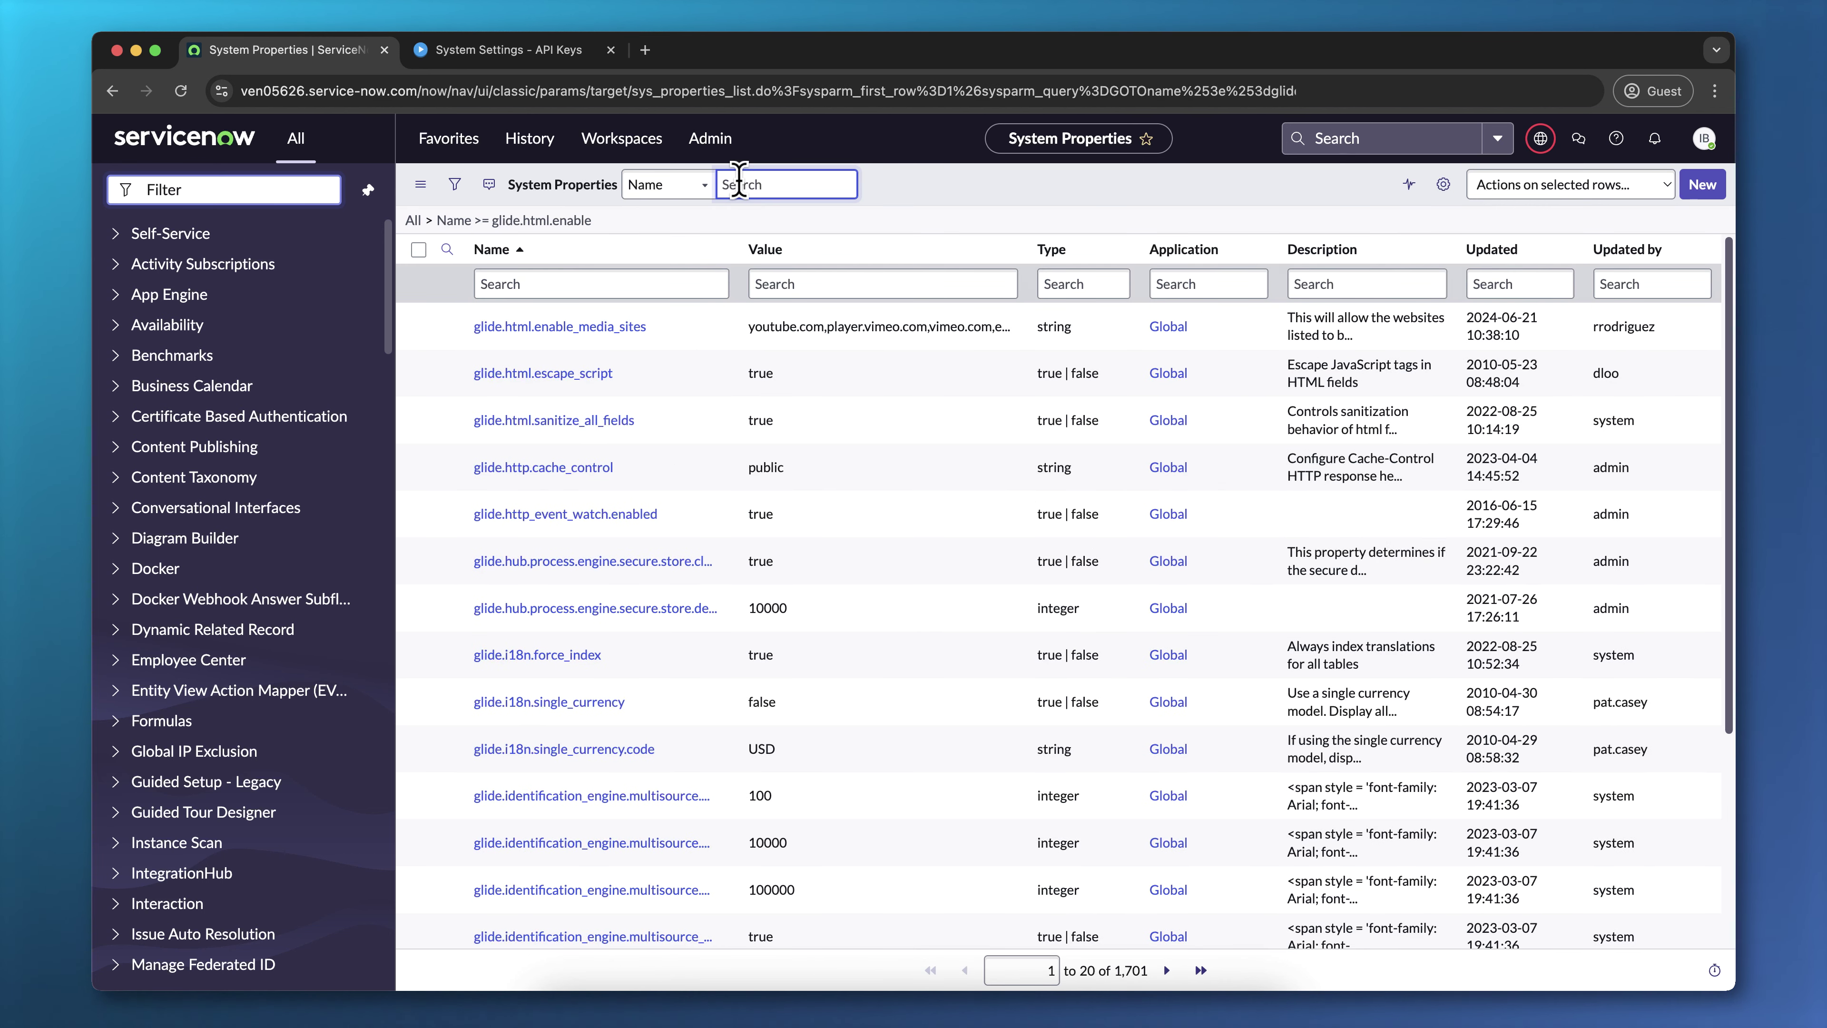
left_click(588, 338)
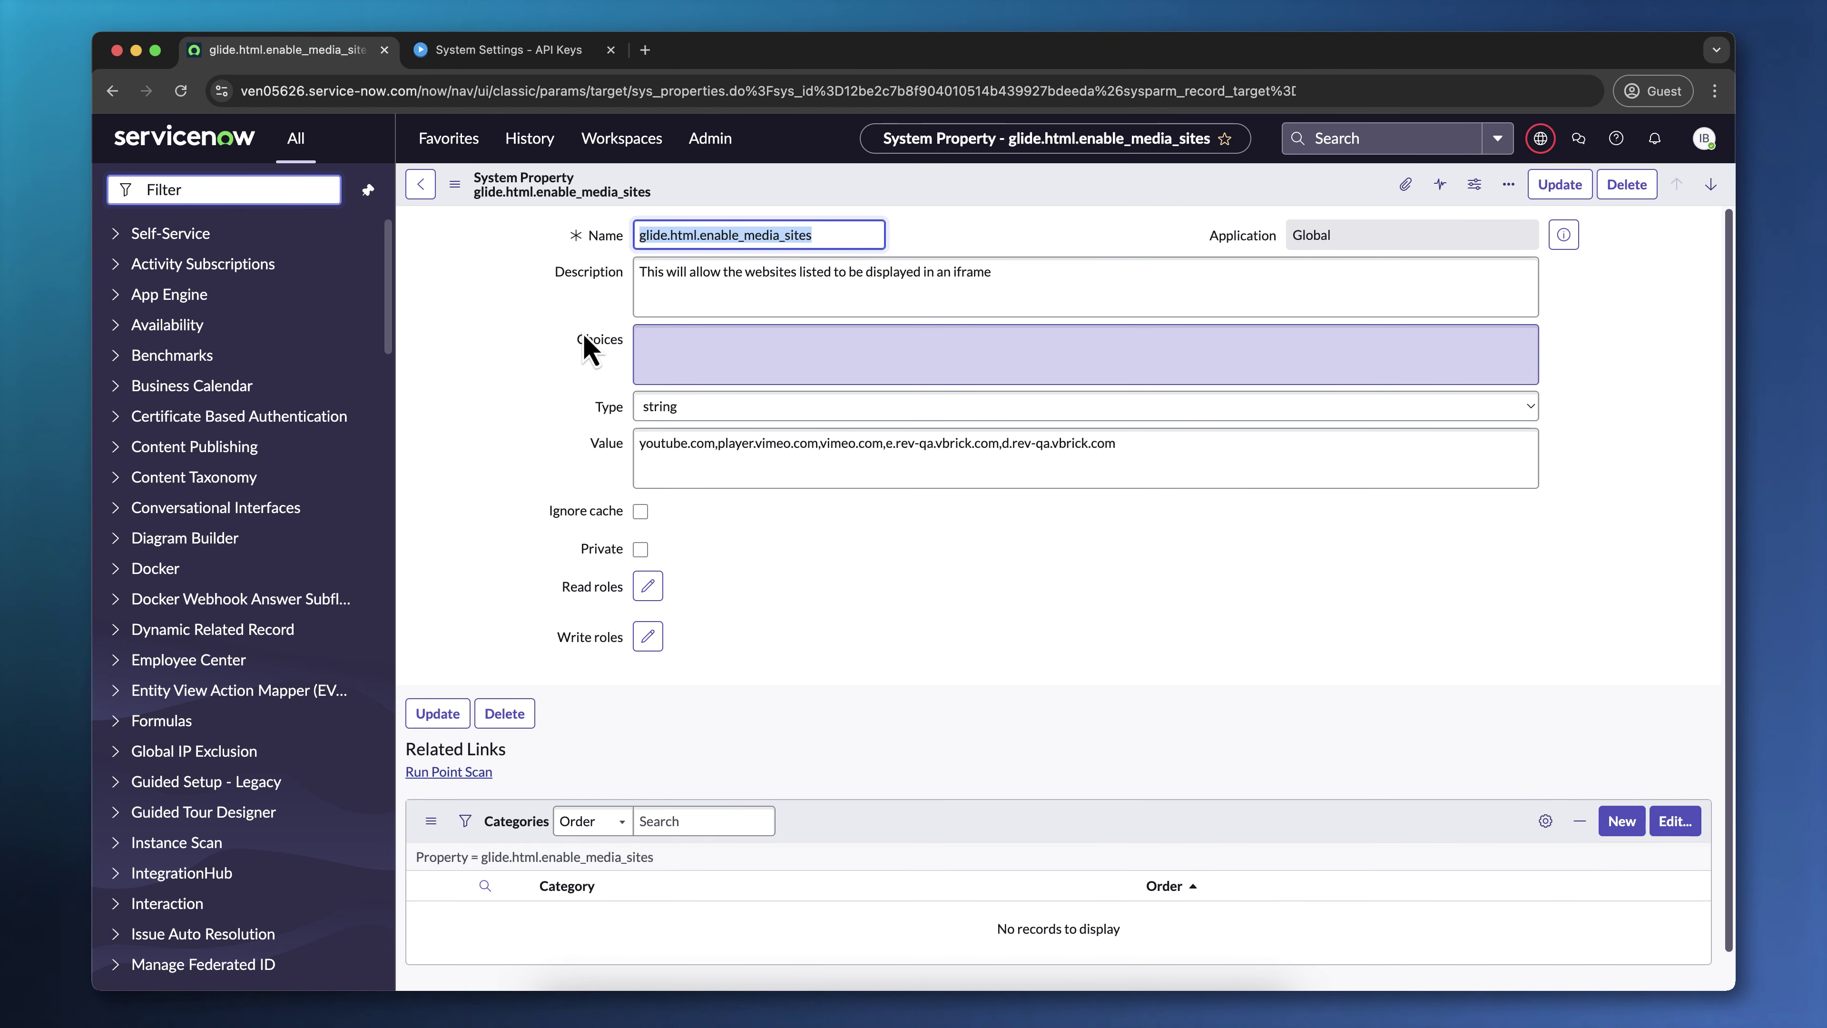
Step: Append the host name sndemo.rev-qa.vbrick.com from the text note to the property's comma-separated value, and update the record
key("super+Tab")
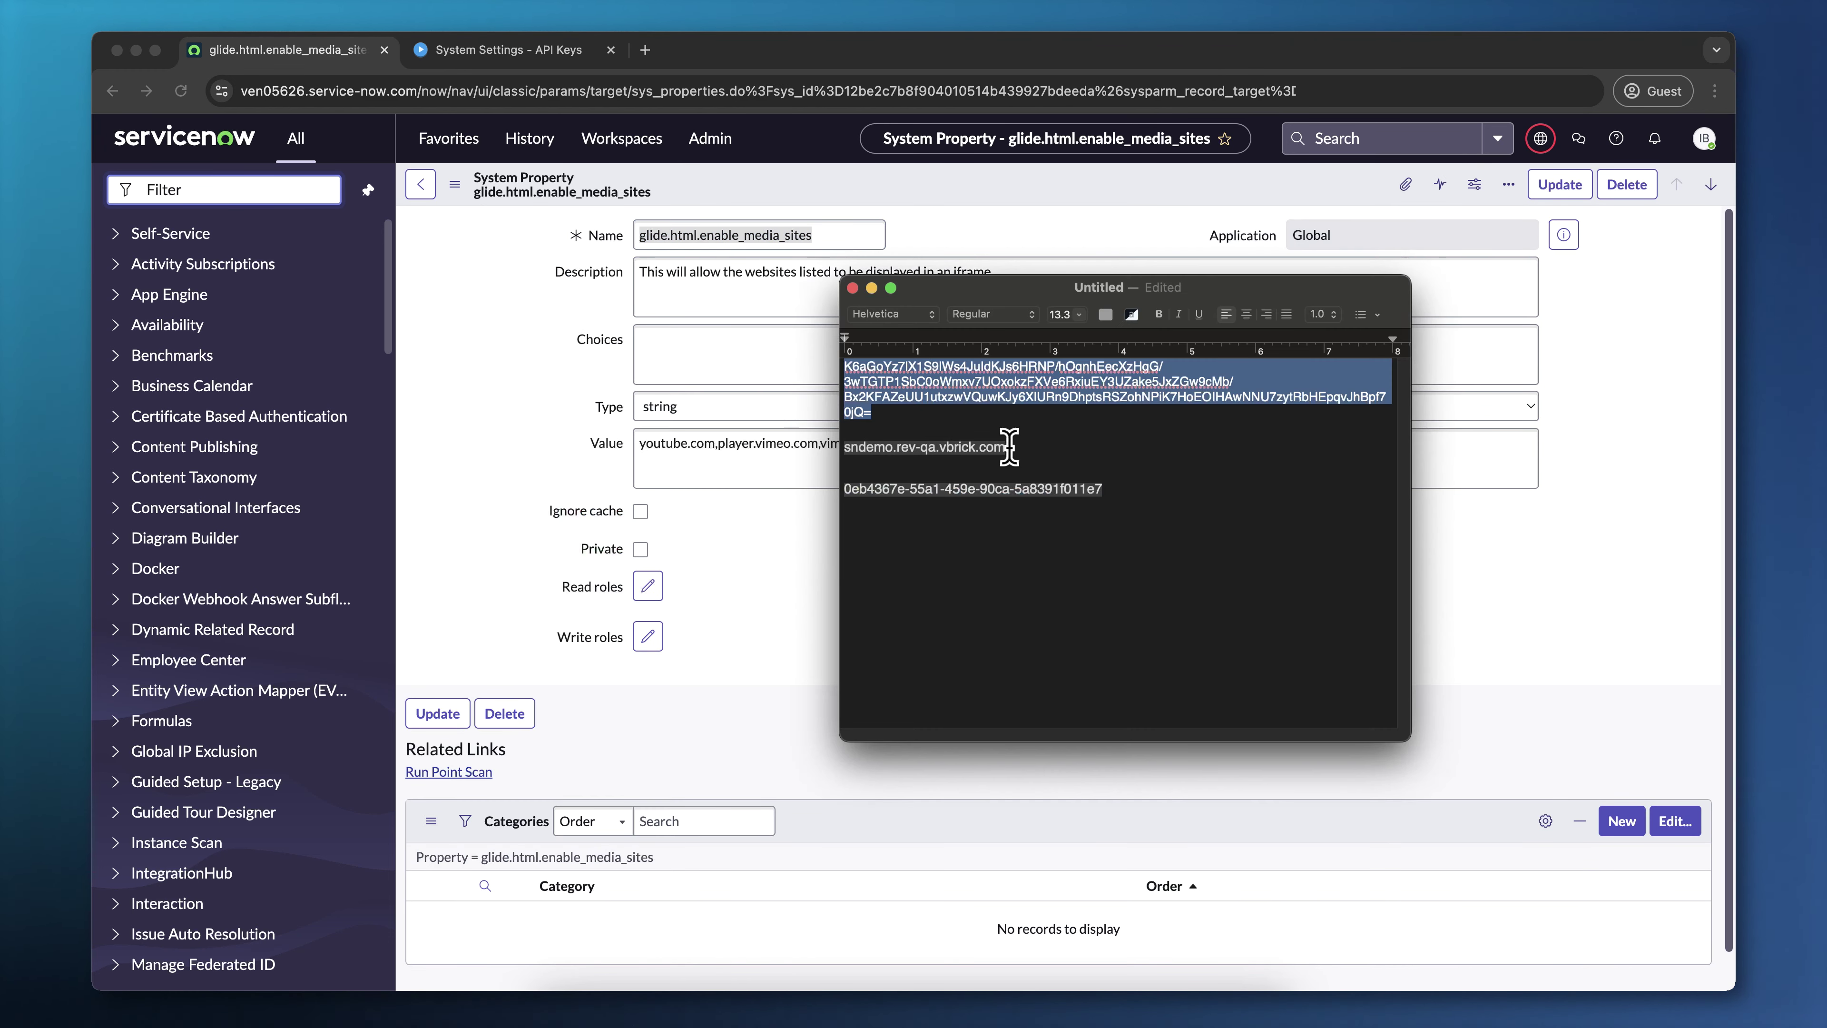
left_click(1009, 447)
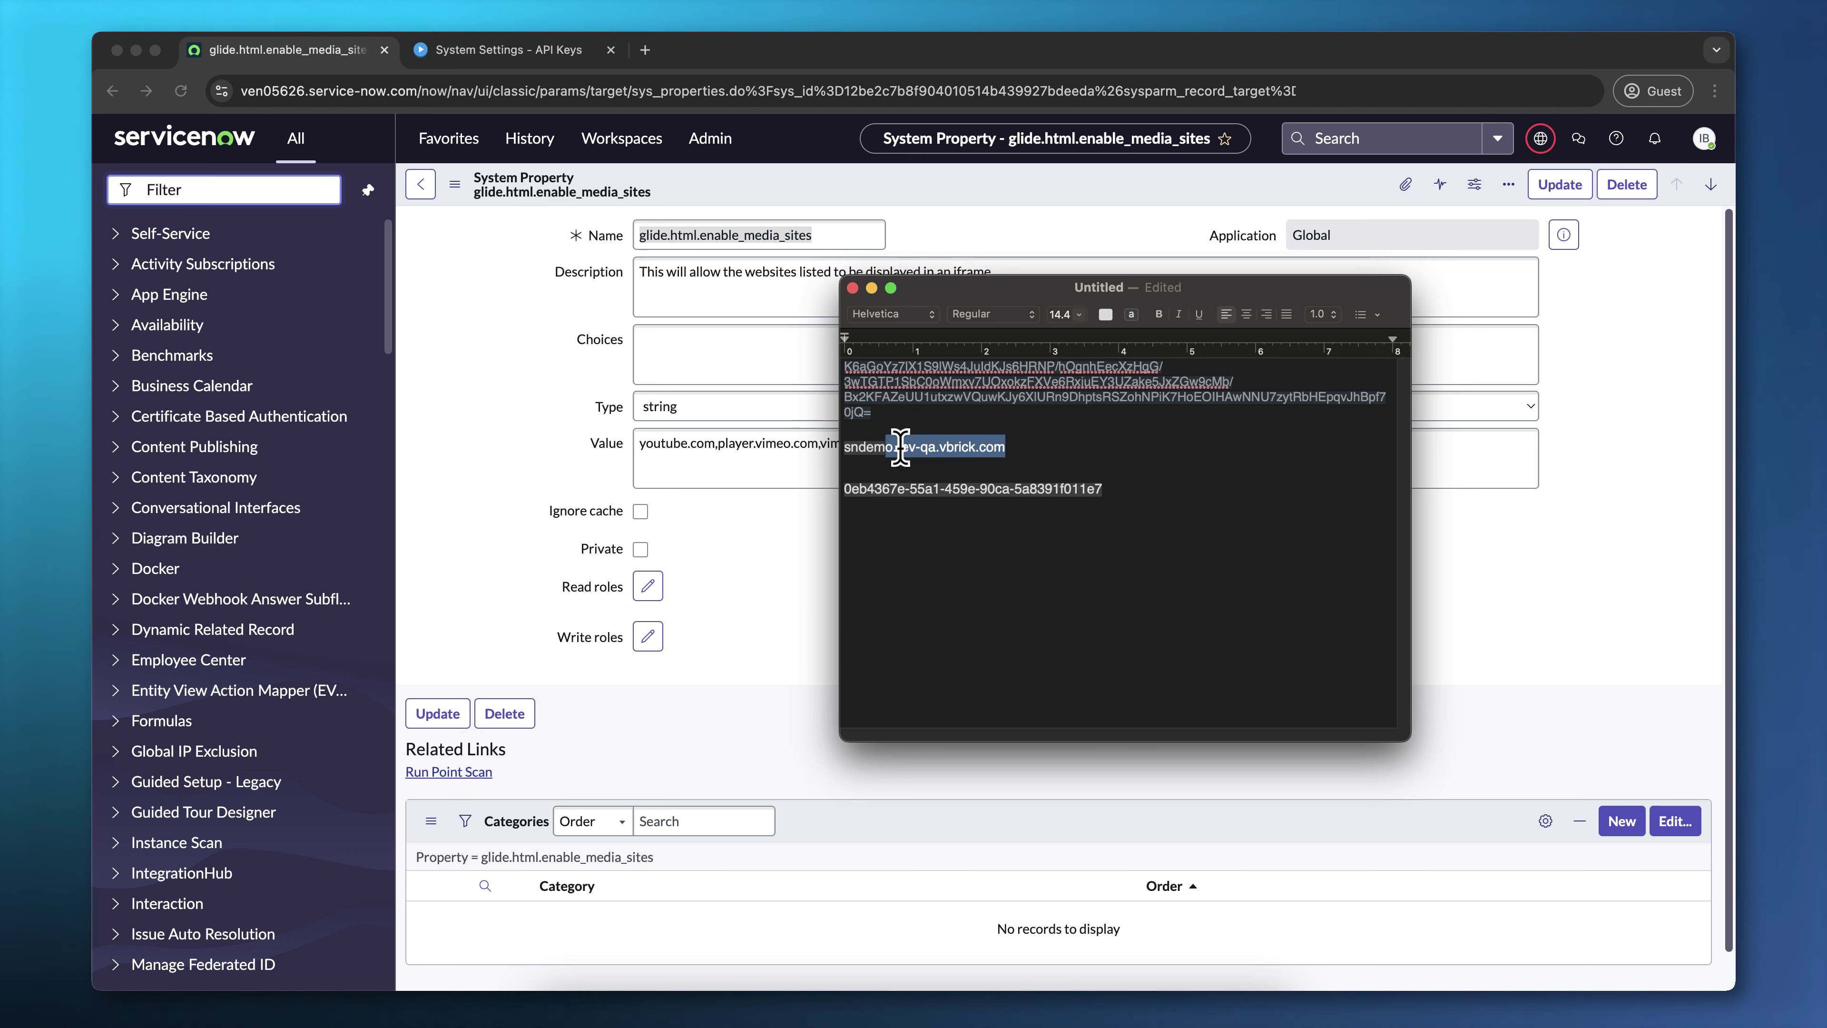
right_click(876, 447)
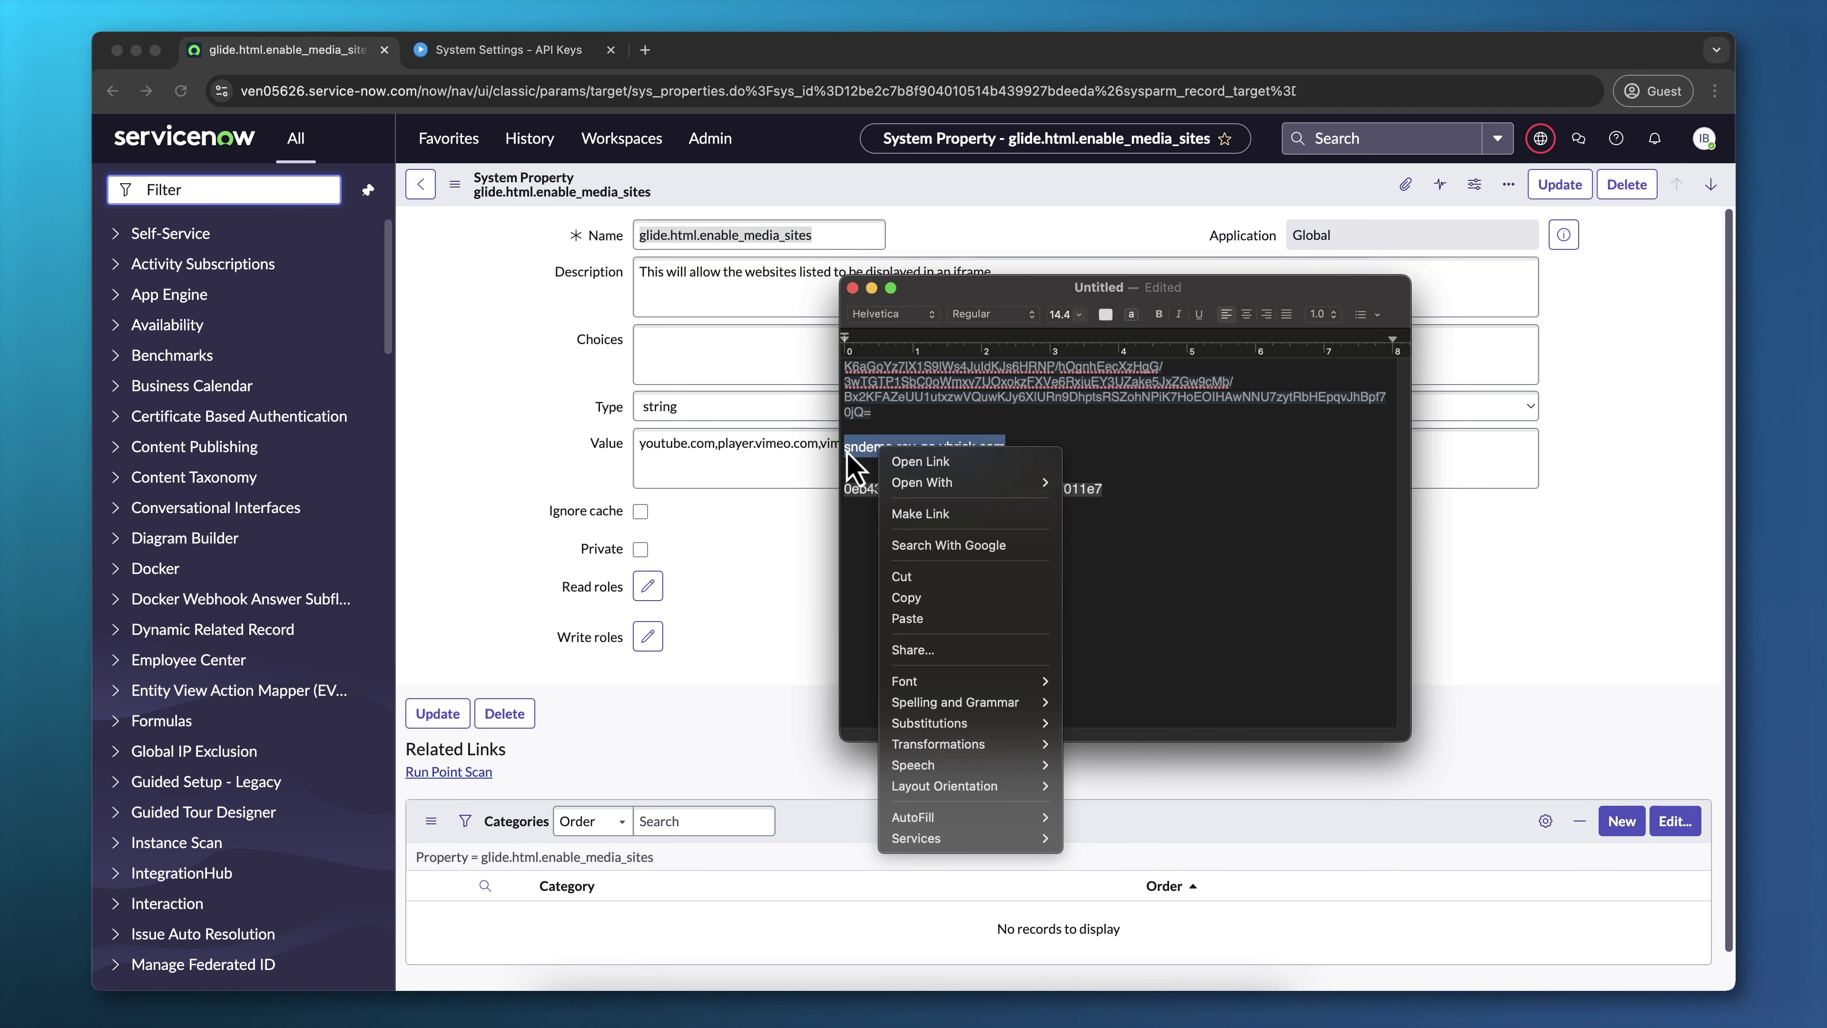
left_click(899, 599)
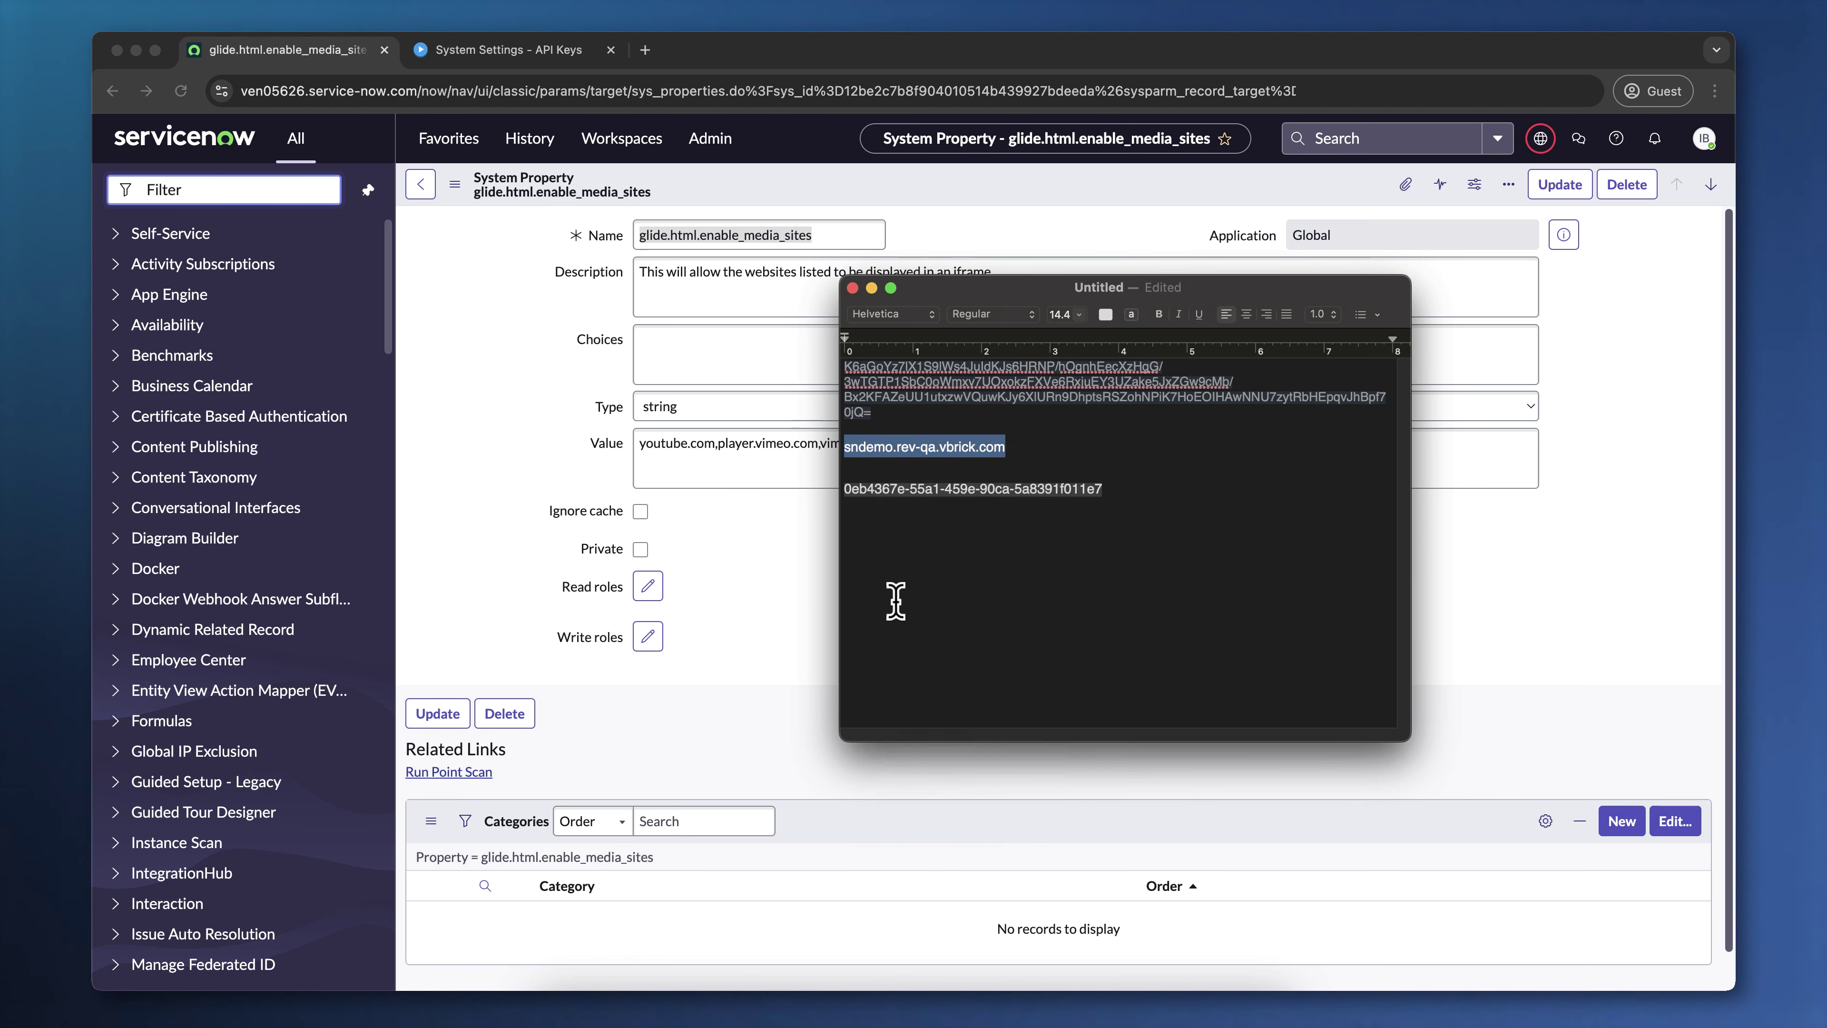
key("super+Tab")
left_click(1158, 436)
type(",")
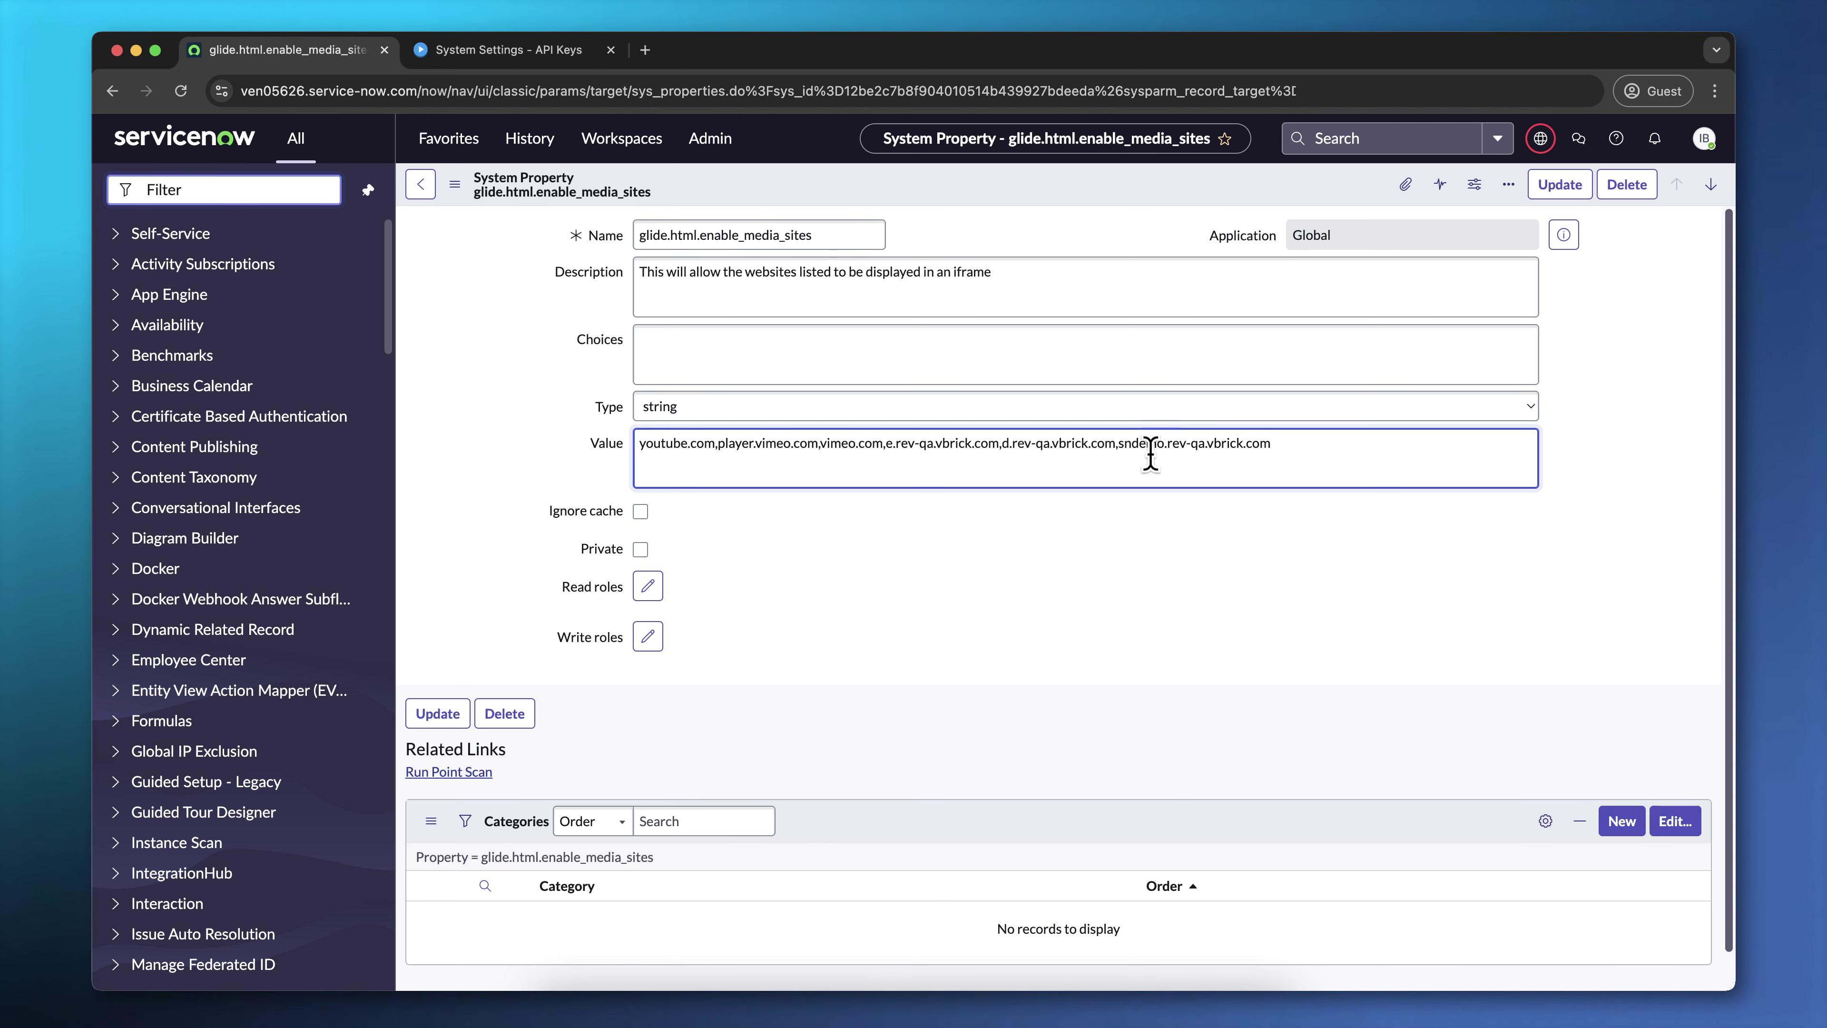
left_click(446, 712)
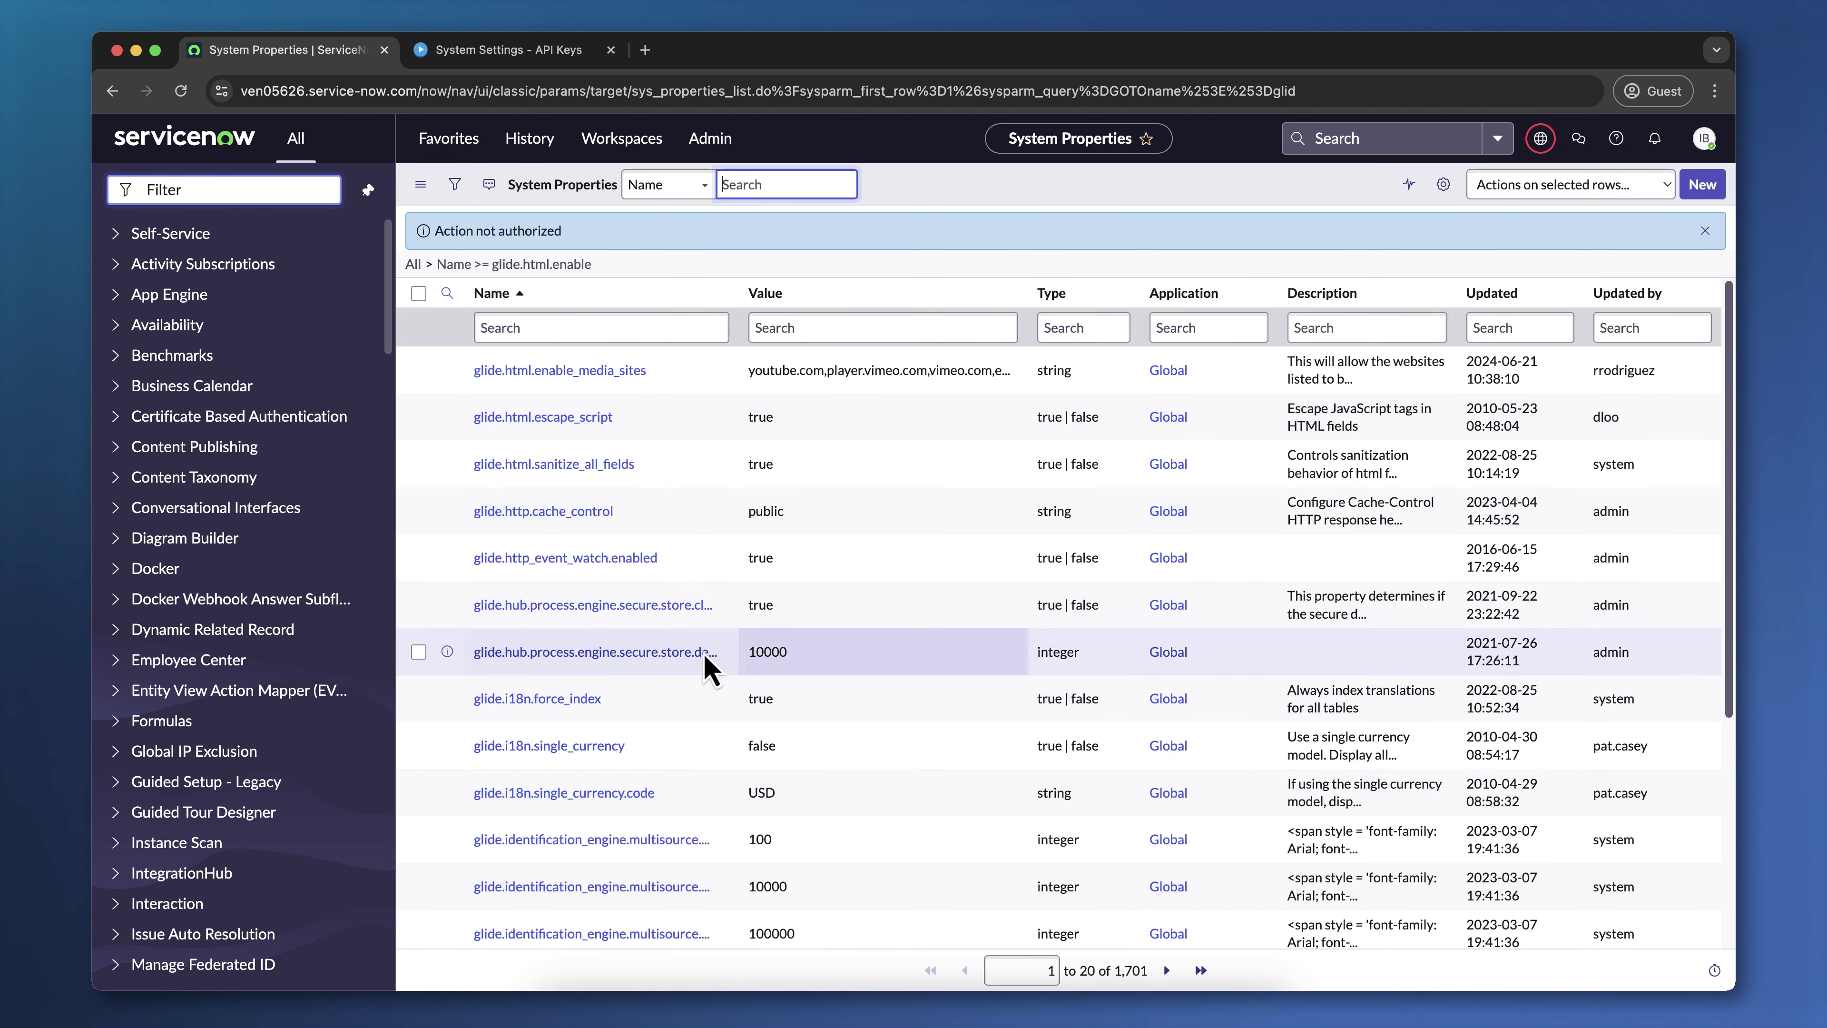